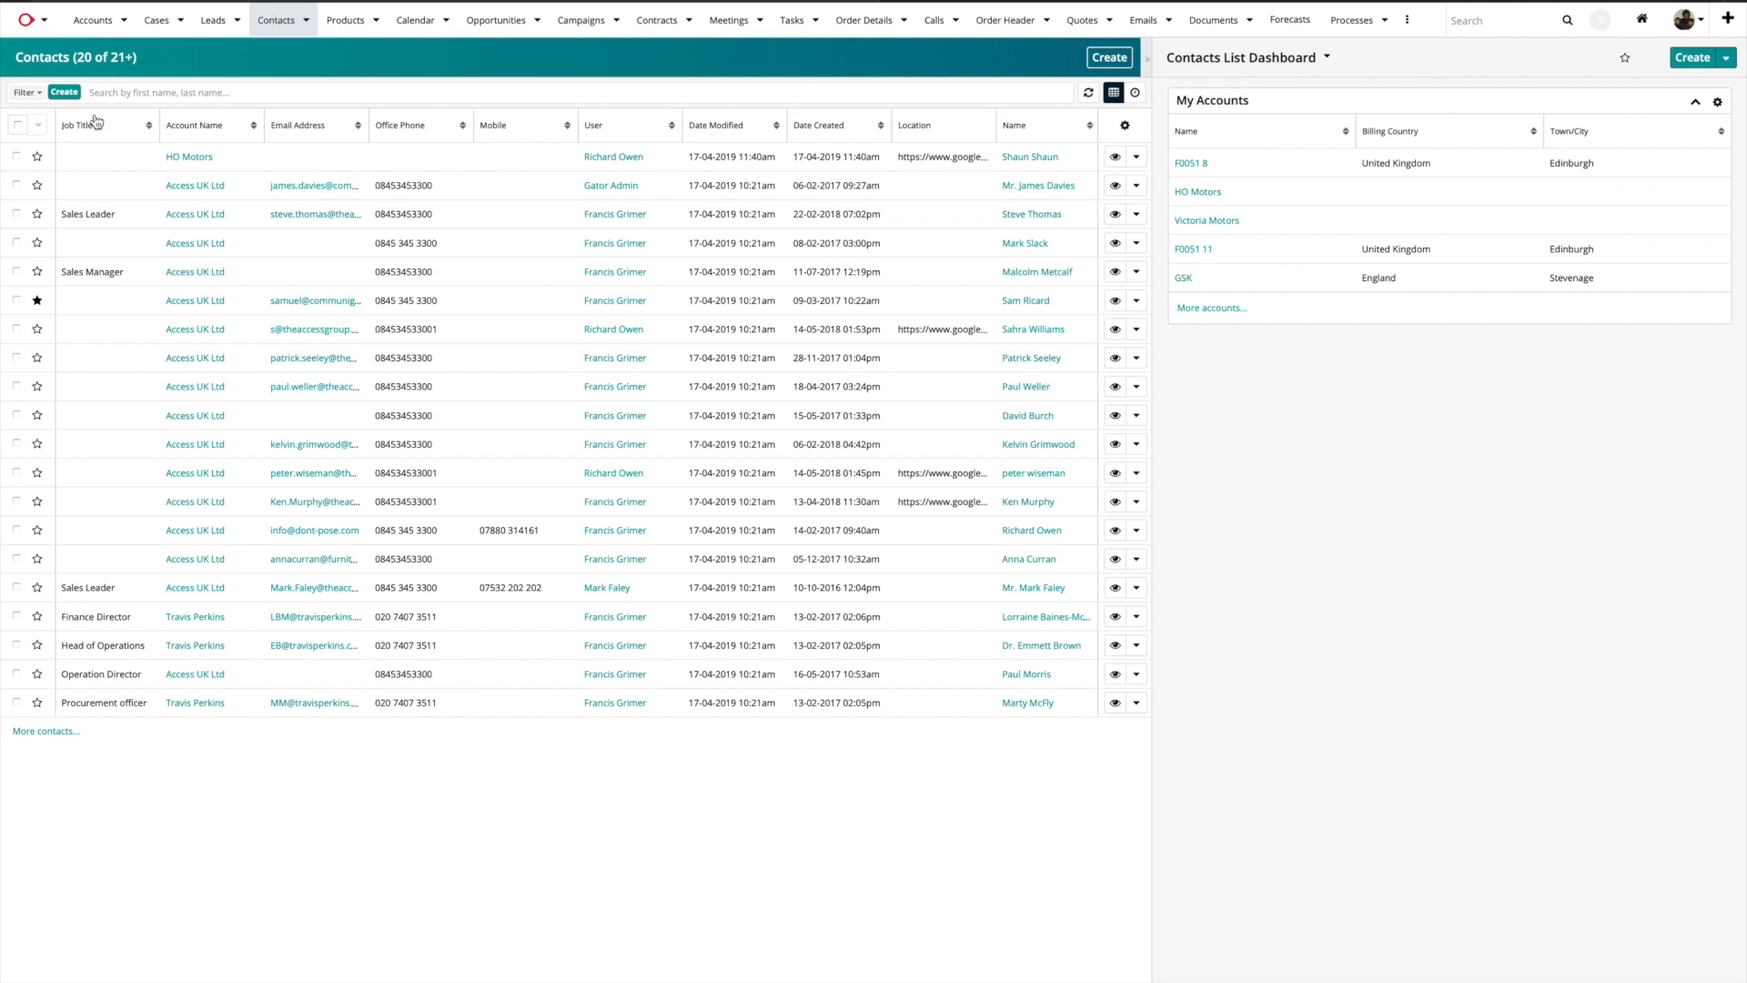
# Filter the contacts to those whose Town/City starts with "london"
pyautogui.click(18, 127)
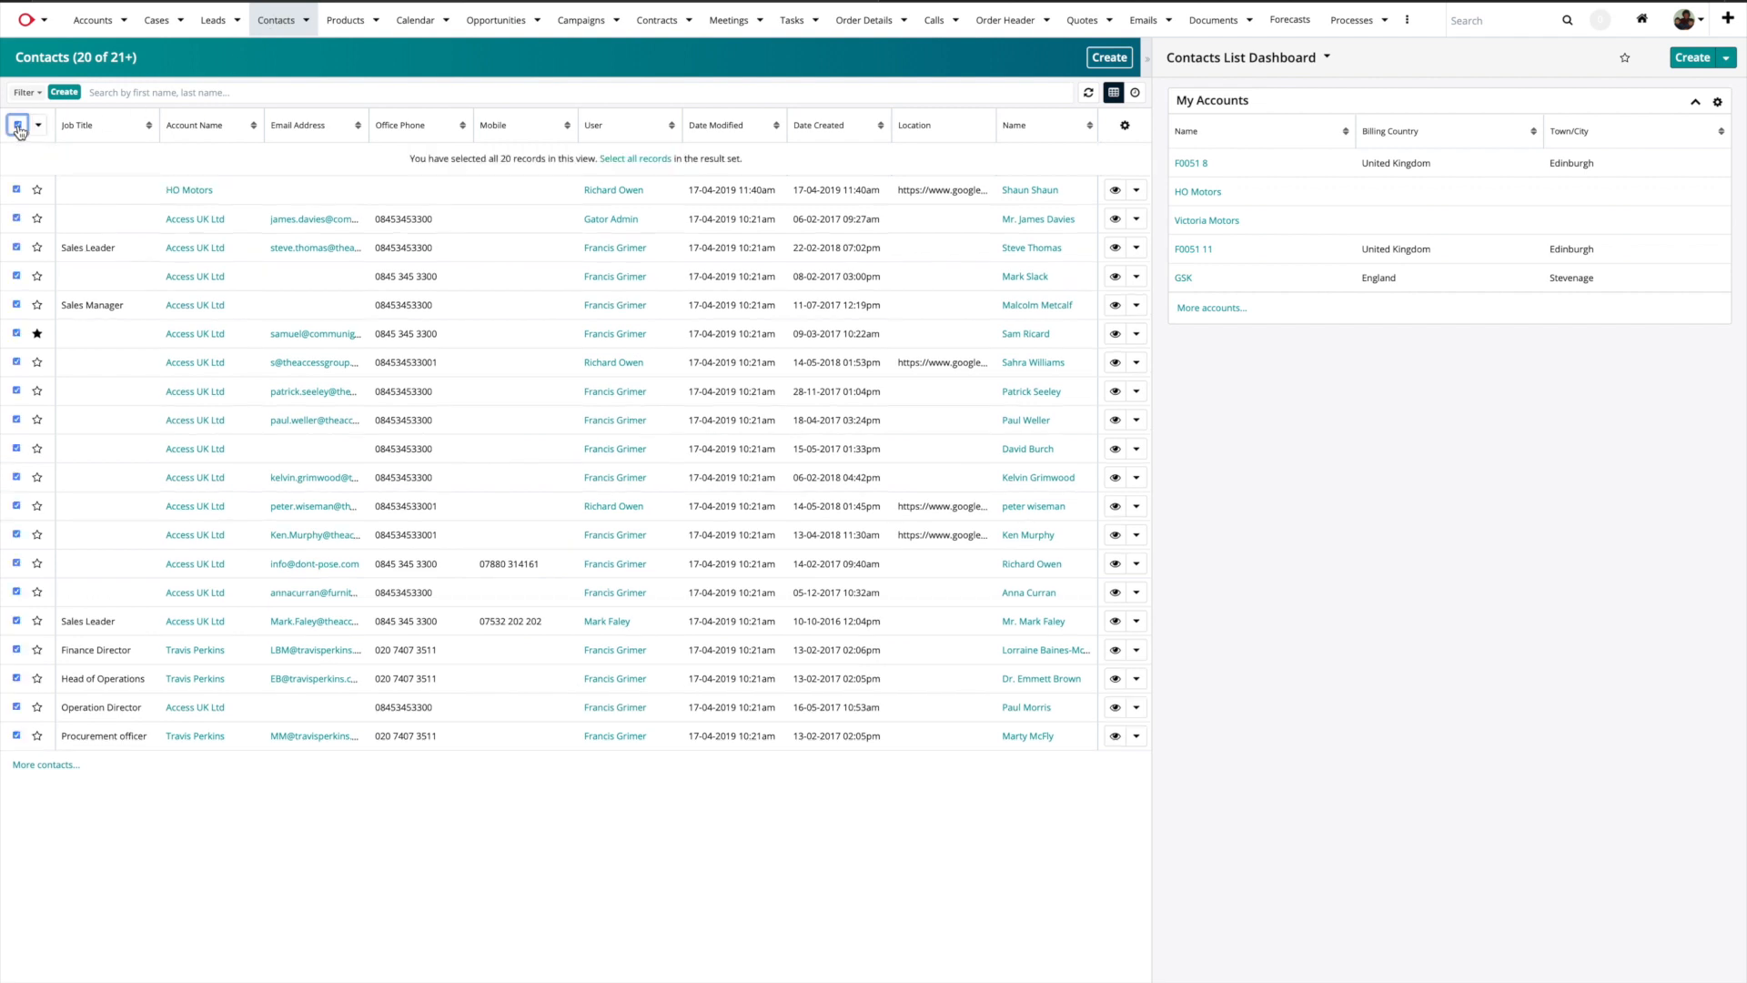
pyautogui.click(19, 126)
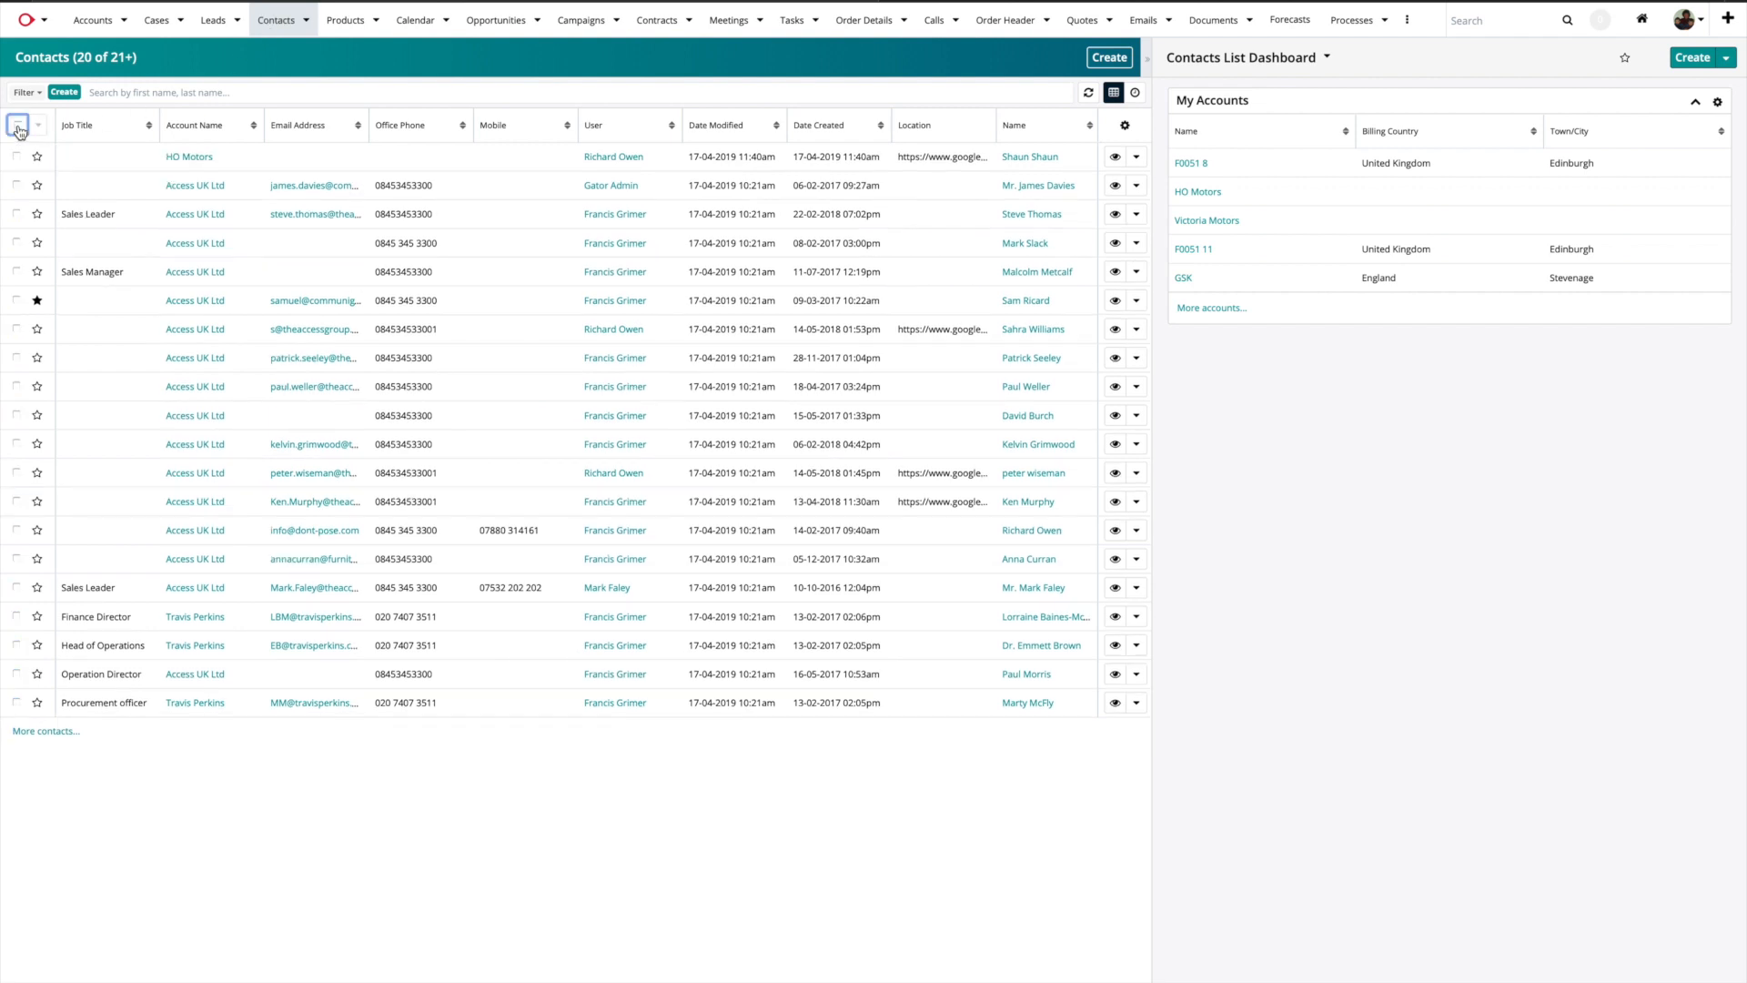
pyautogui.click(63, 92)
pyautogui.click(64, 128)
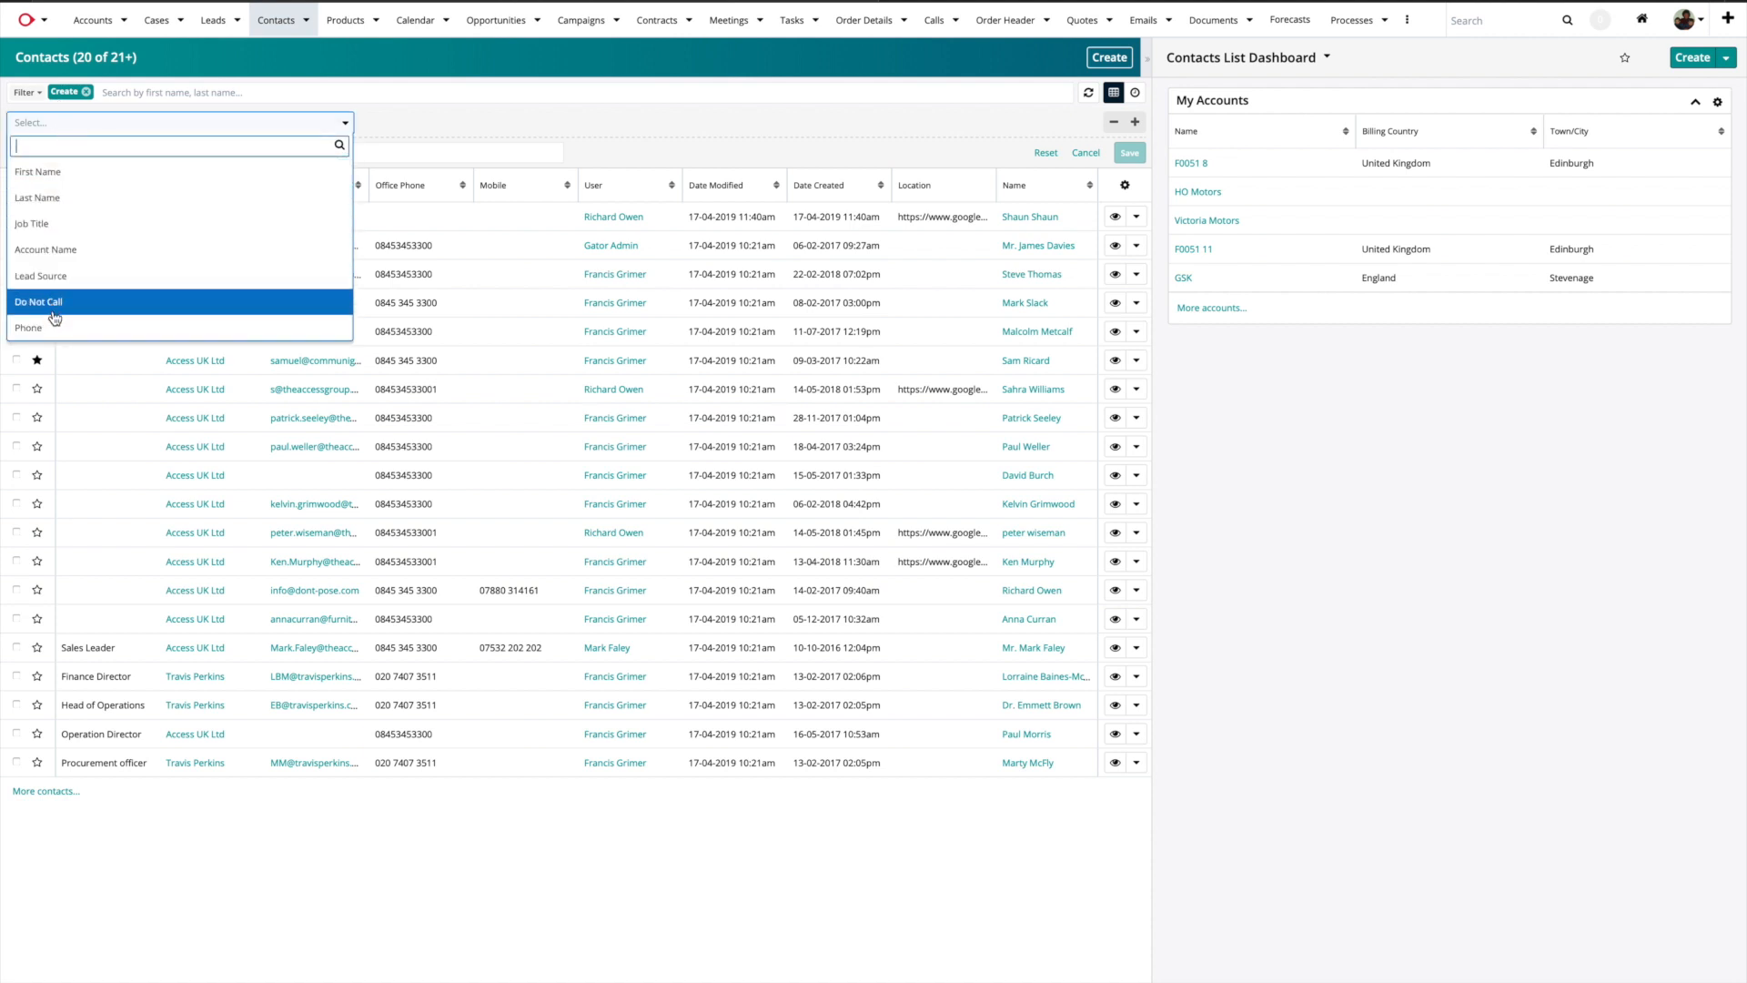
pyautogui.scroll(-3, 69, 251)
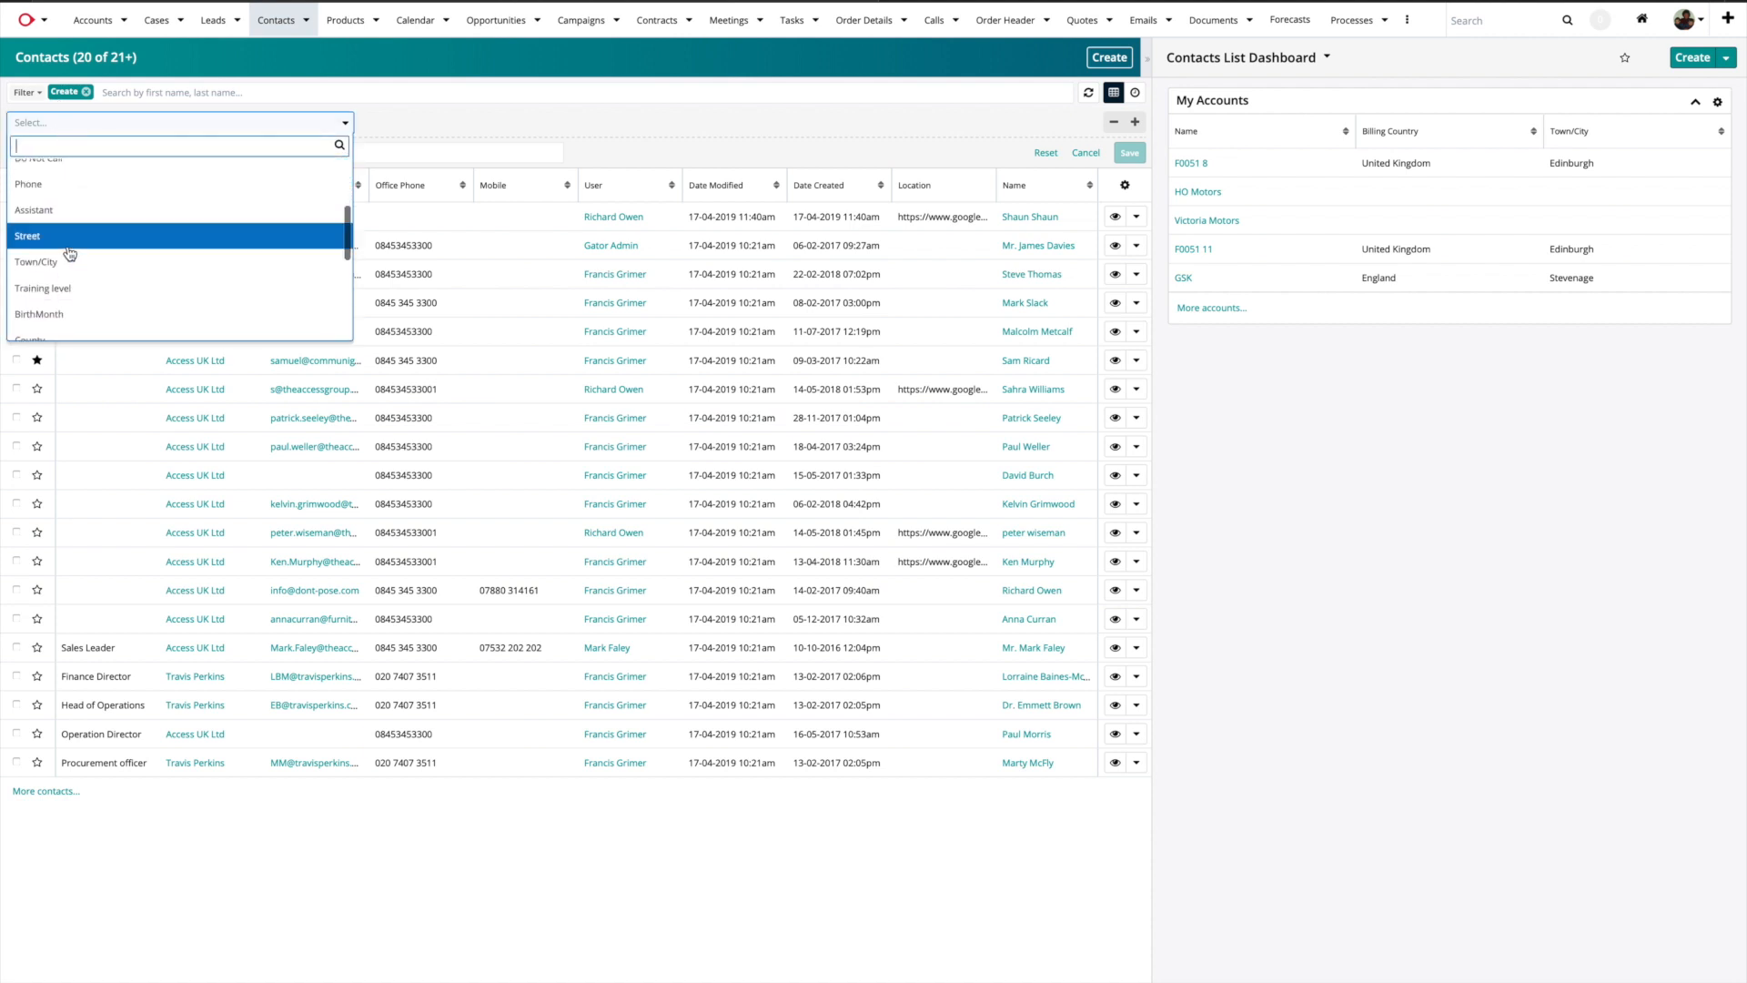
pyautogui.click(59, 269)
pyautogui.click(397, 126)
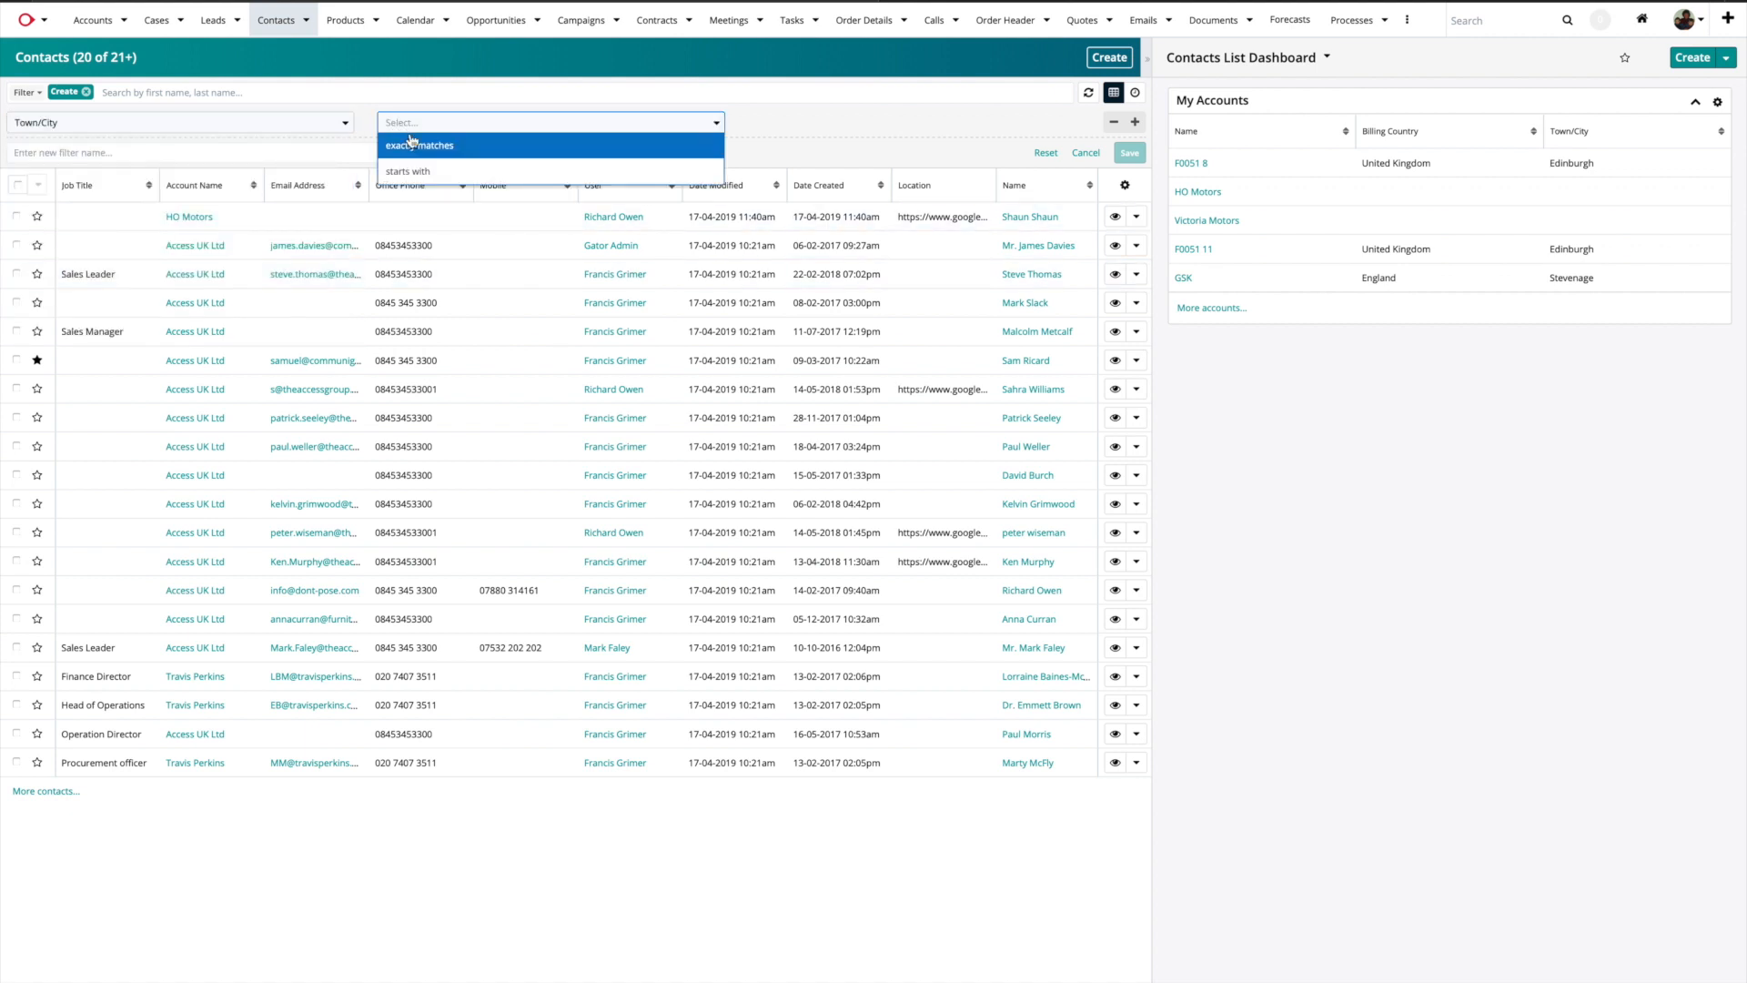
pyautogui.click(423, 172)
pyautogui.click(771, 121)
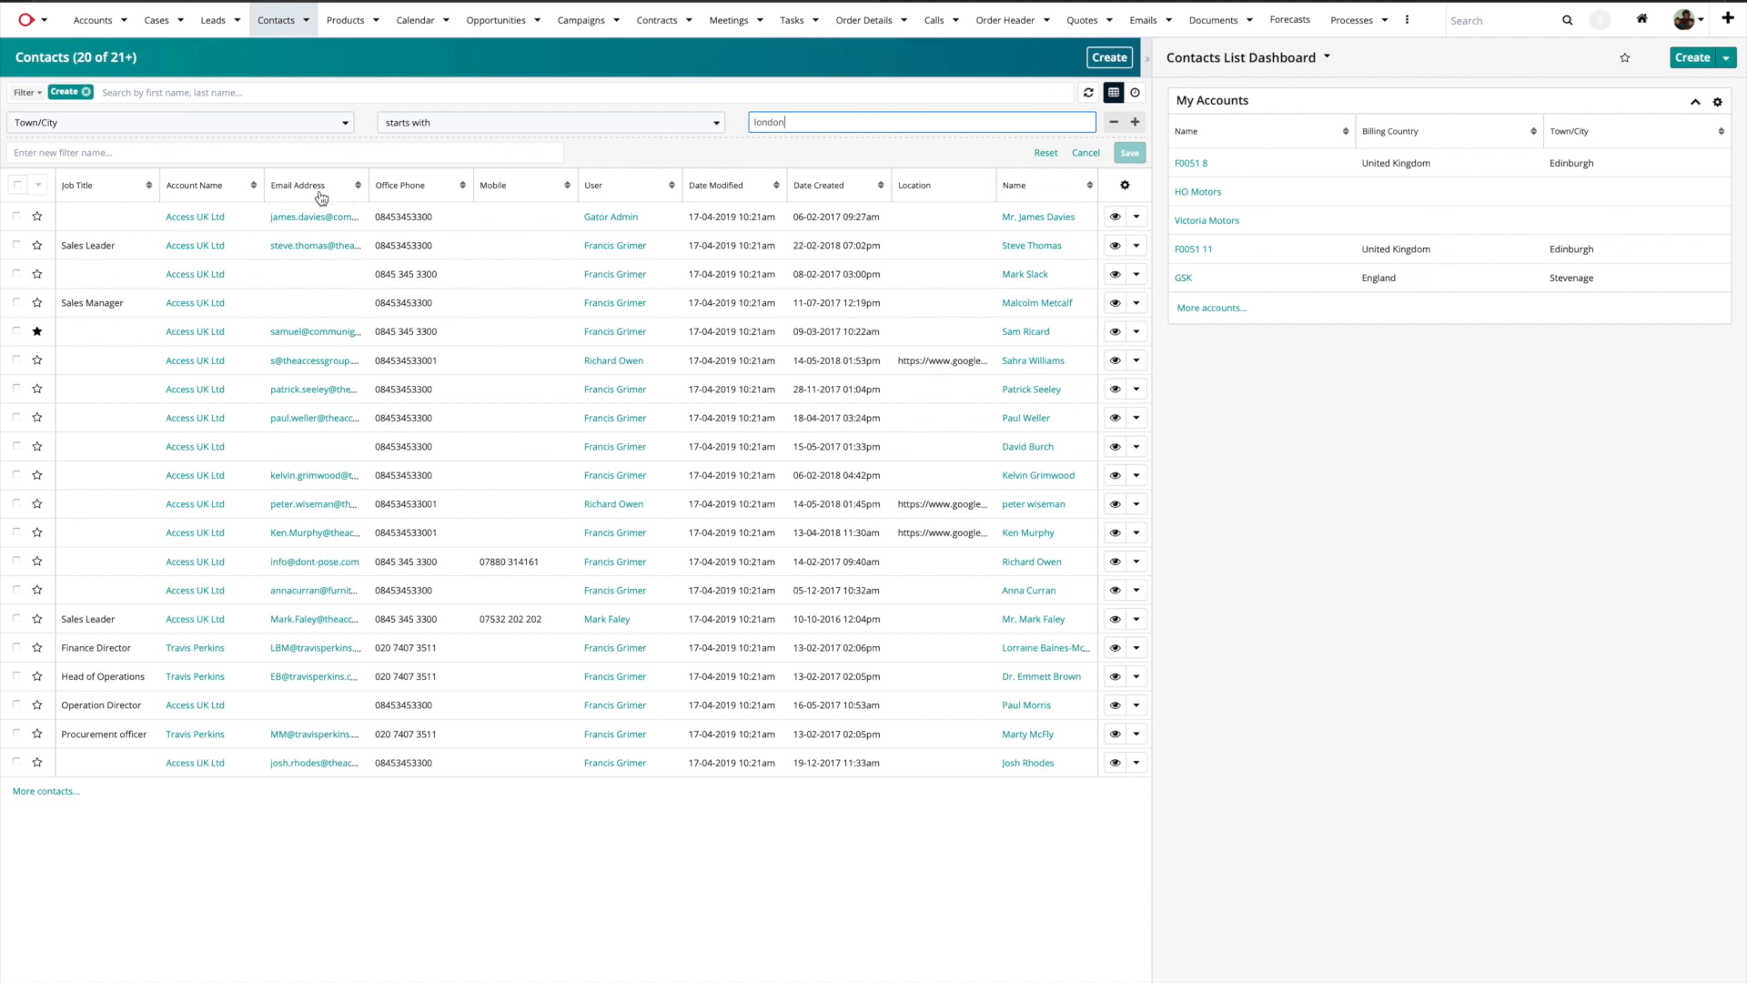
# Select all records in the filtered contacts result set and start adding them to a target list
pyautogui.click(17, 186)
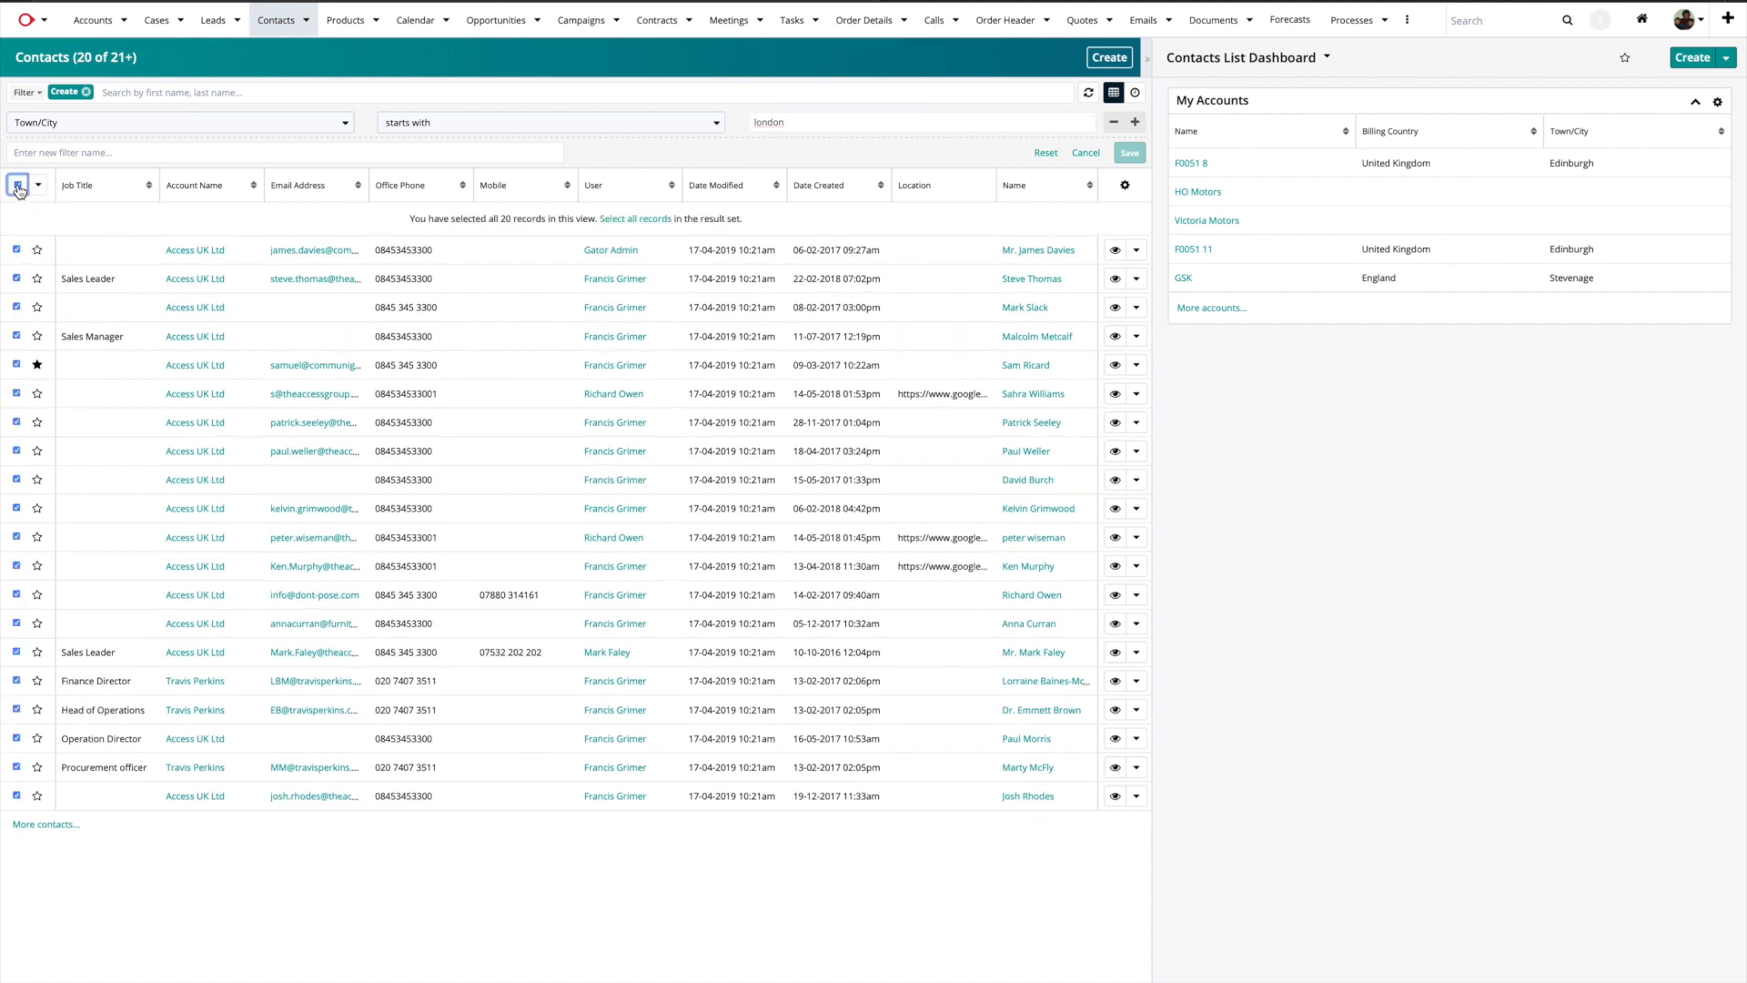
pyautogui.click(633, 219)
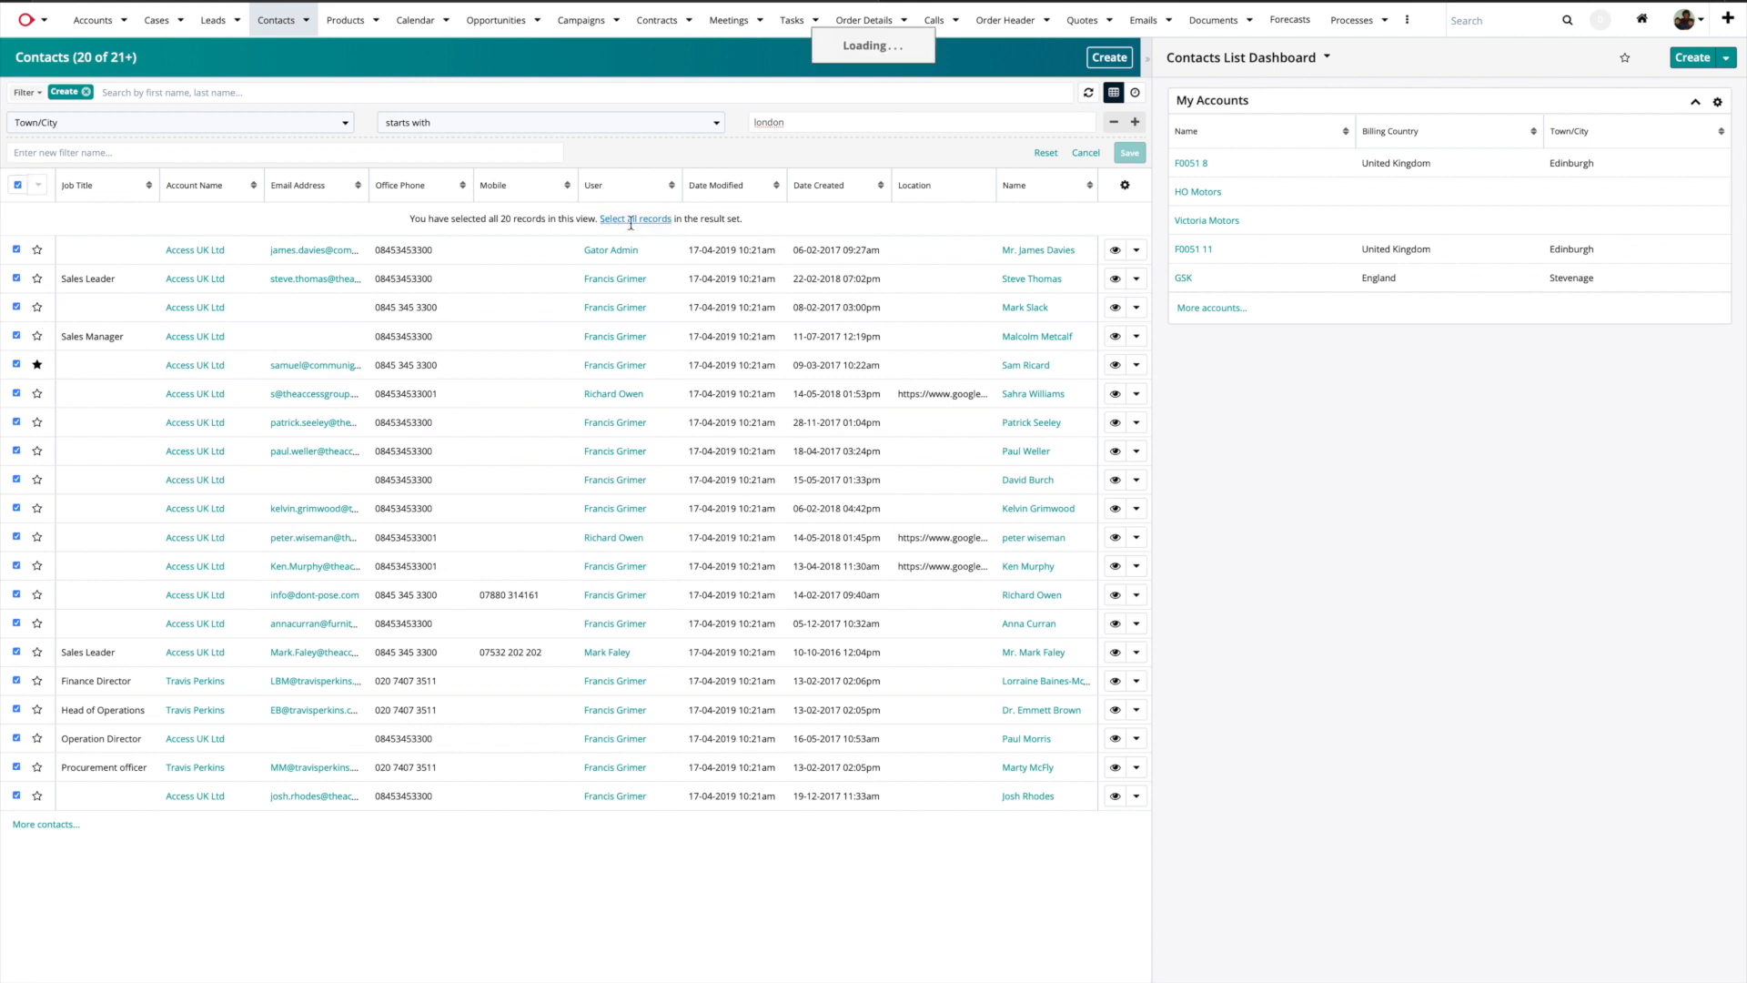
pyautogui.click(39, 185)
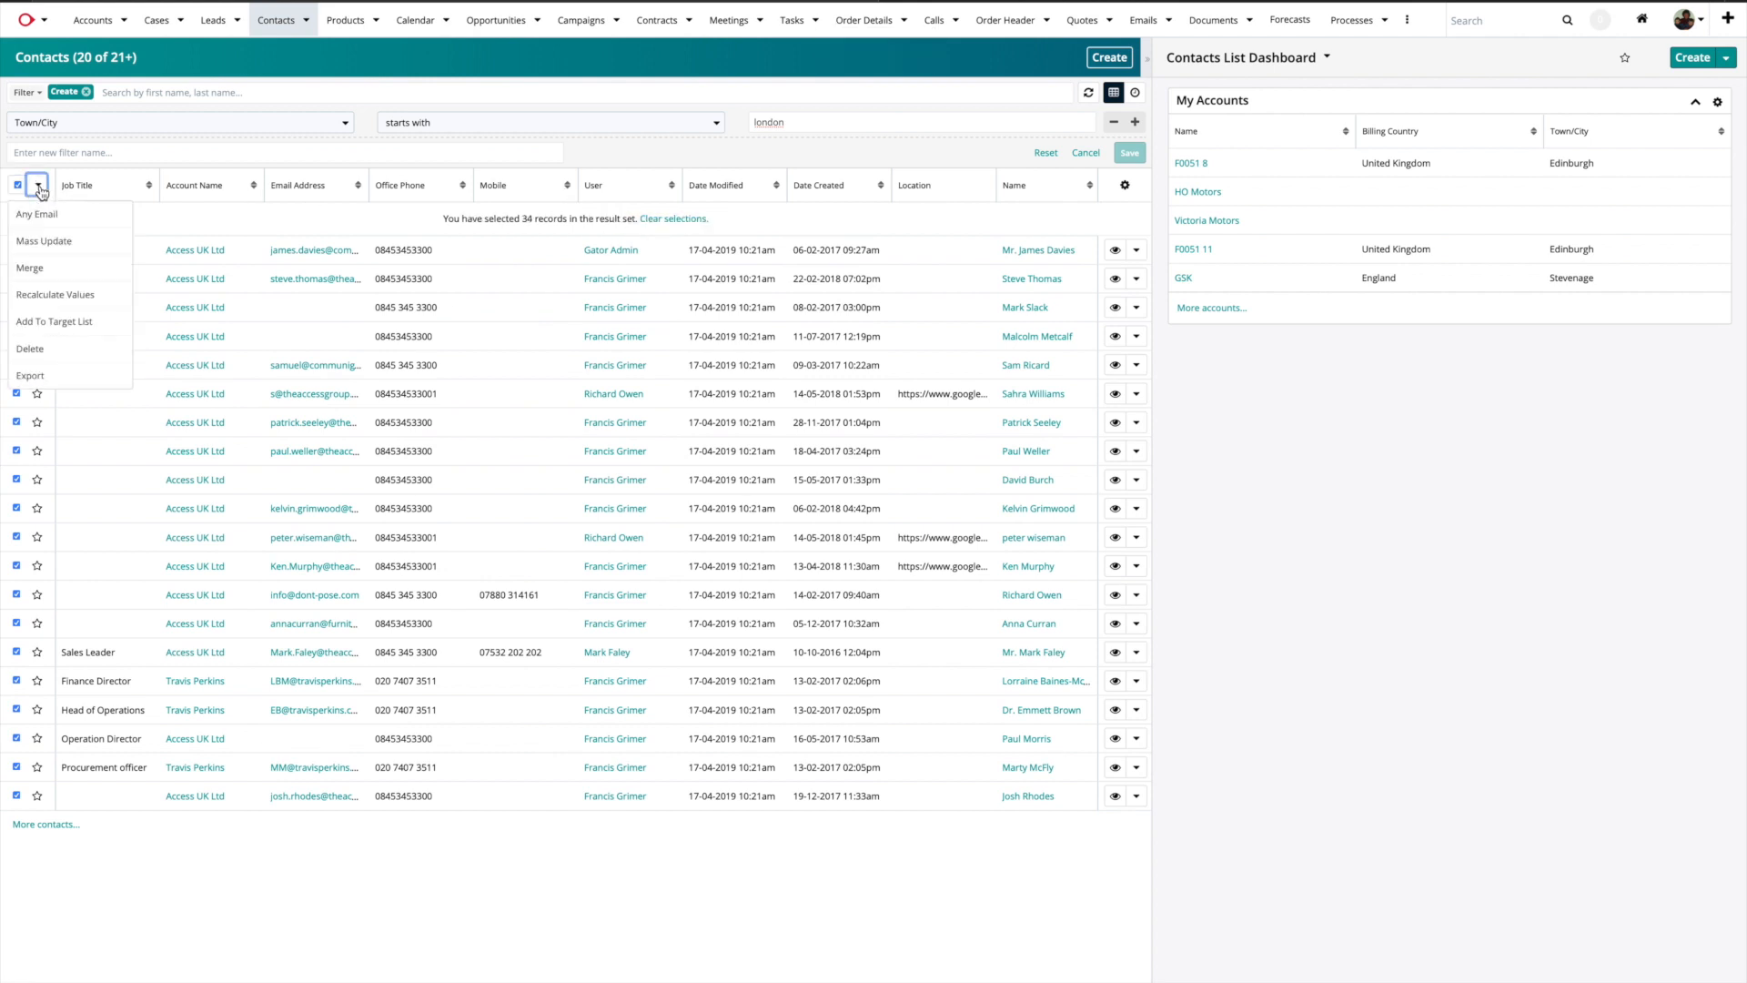
pyautogui.click(52, 323)
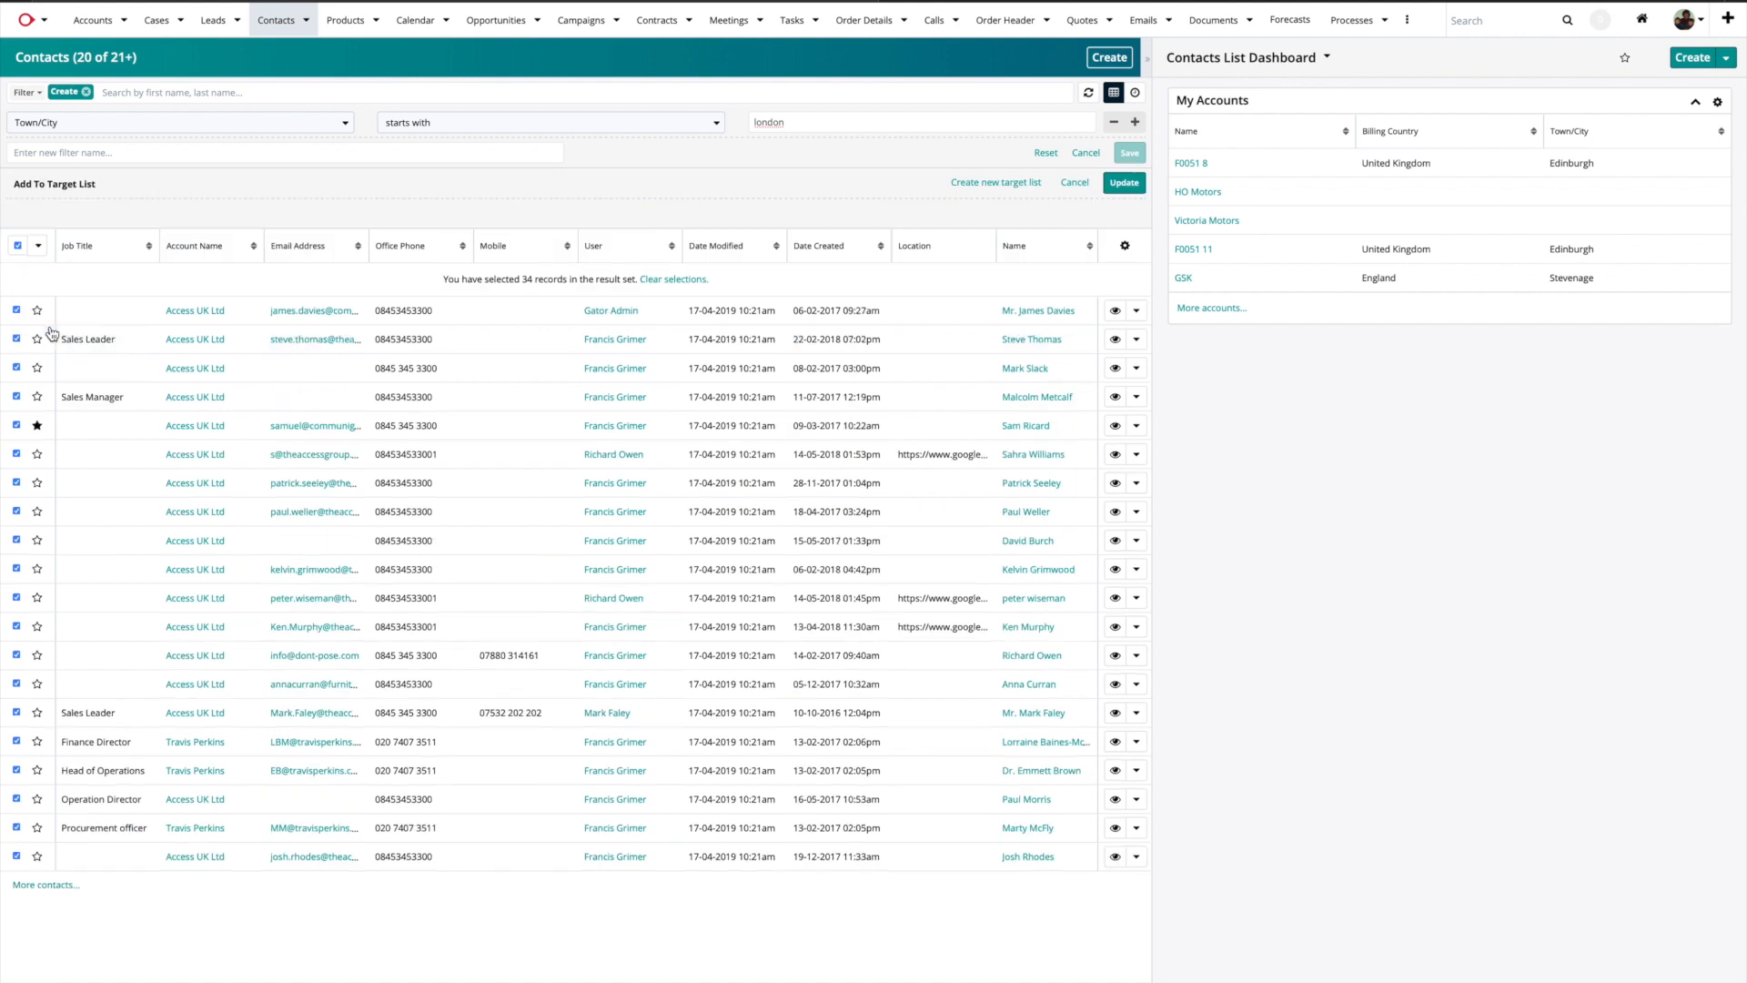
# Create a new target list named "london" and add the selected contacts to it, dismissing the notifications
pyautogui.click(976, 185)
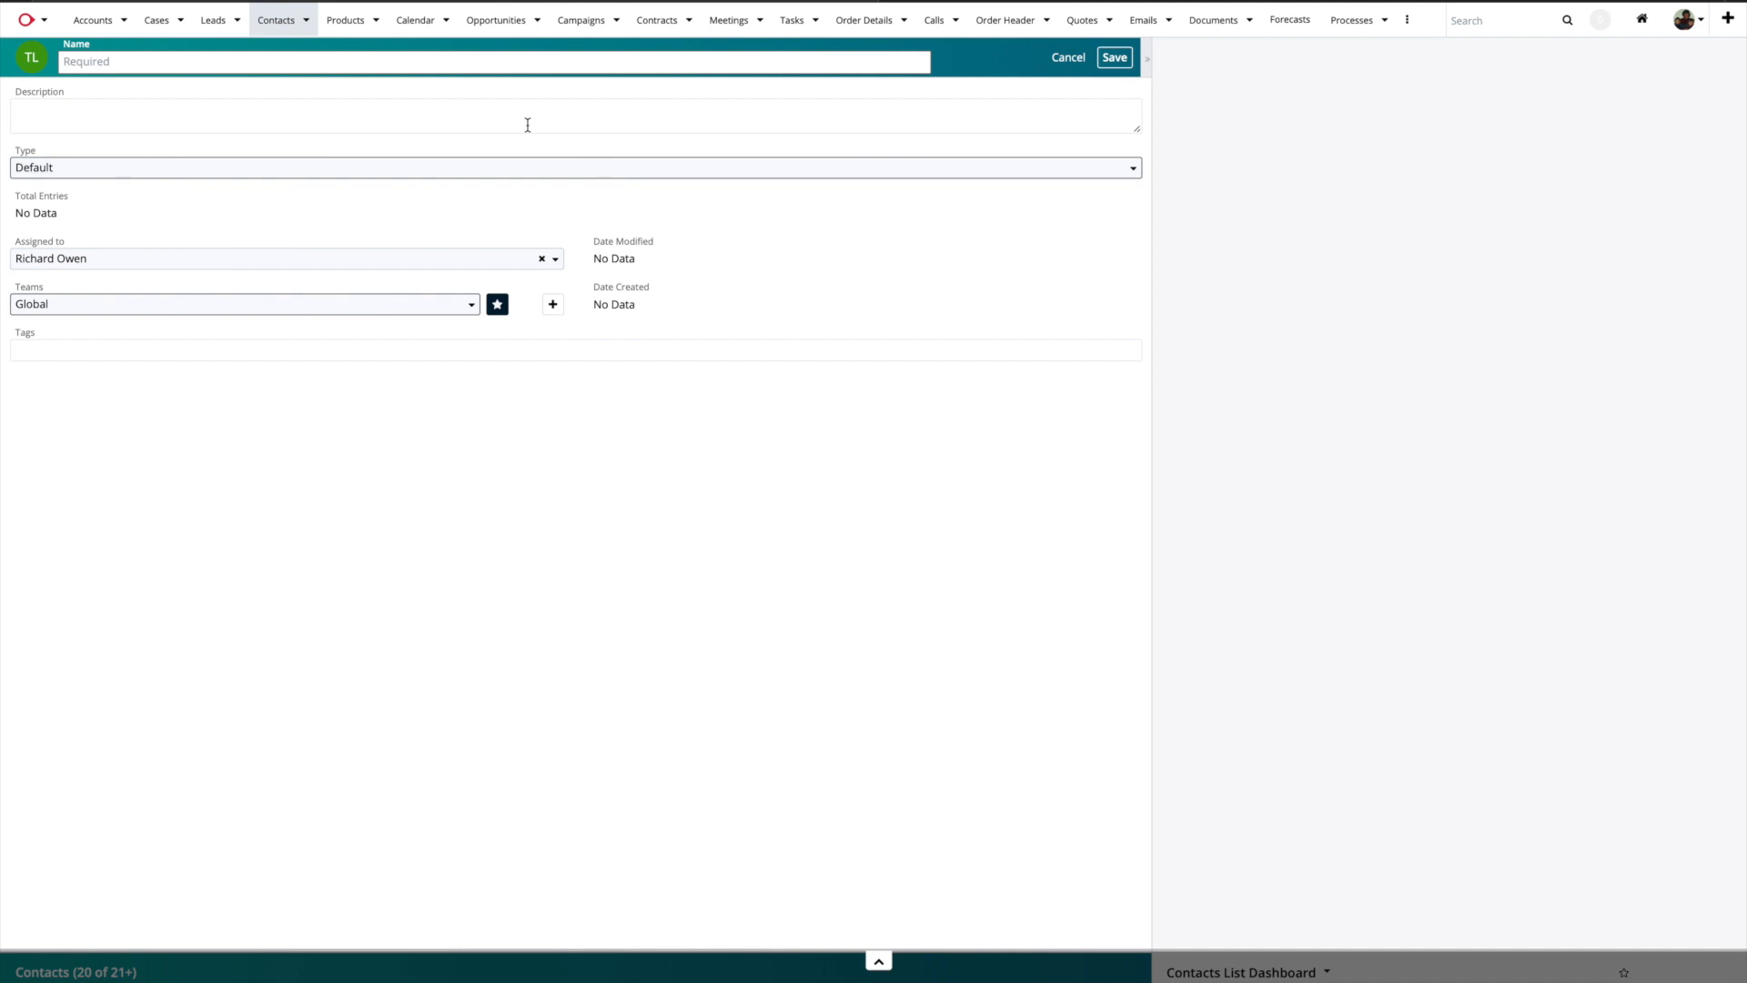
pyautogui.write('I')
pyautogui.write('ondon')
pyautogui.click(1115, 58)
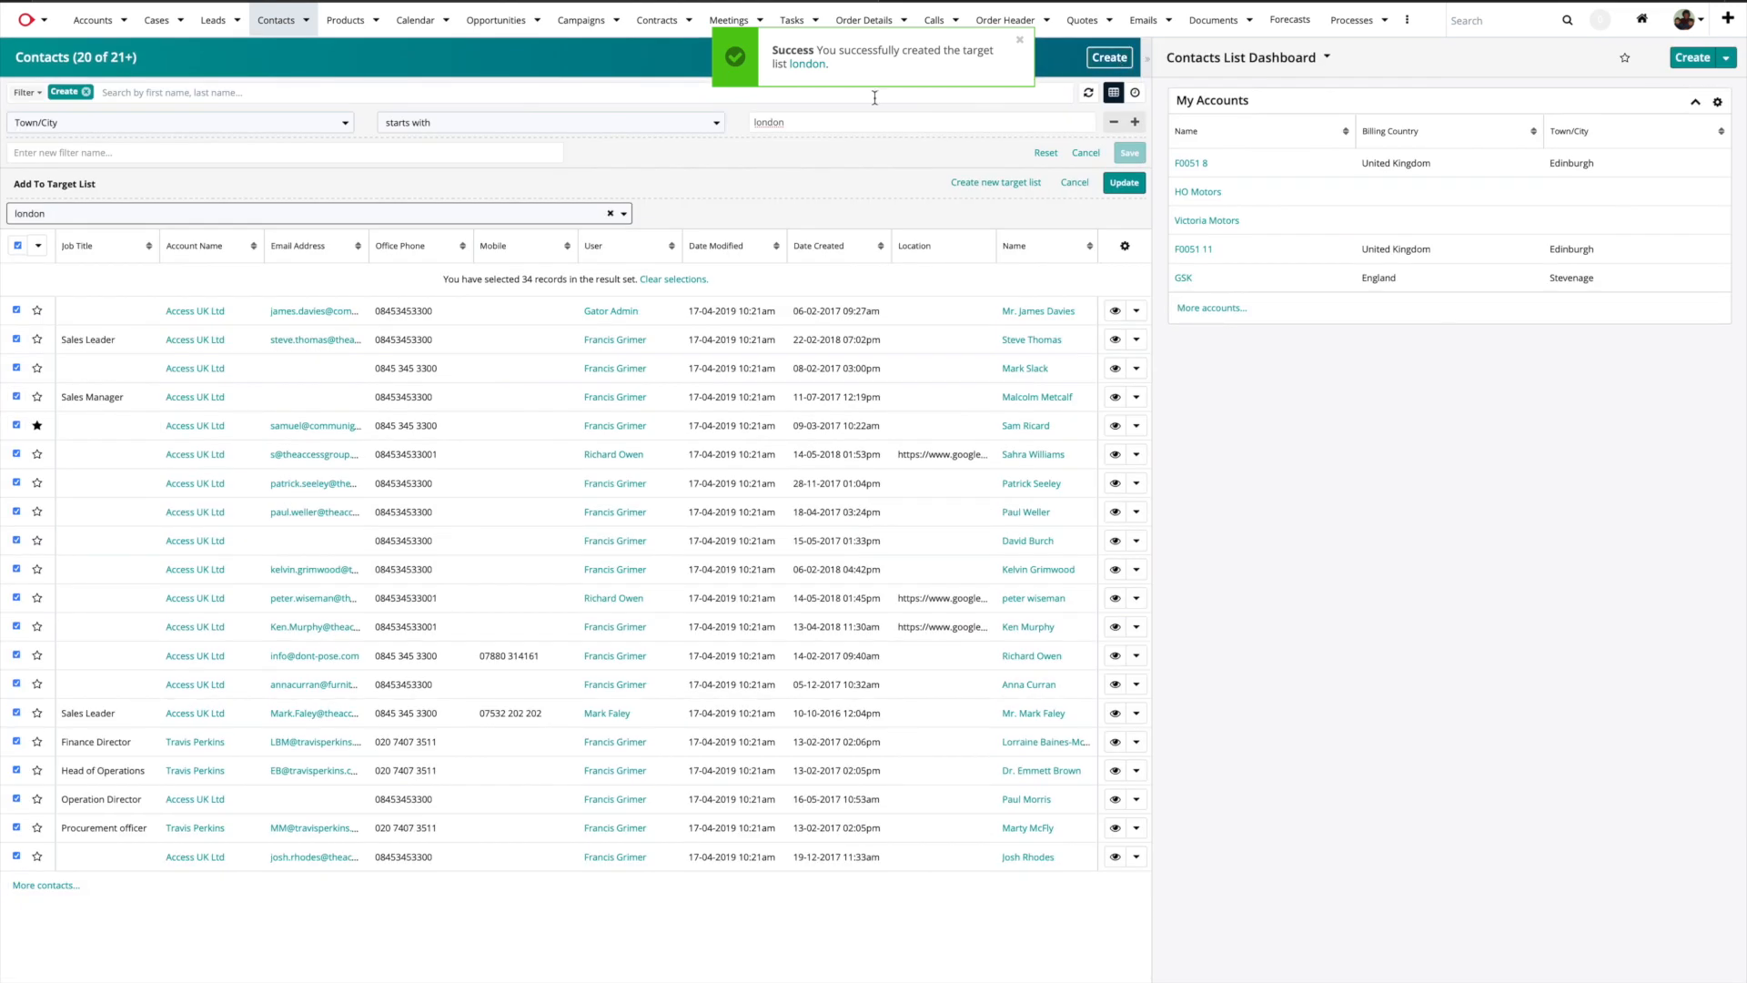
pyautogui.click(1115, 186)
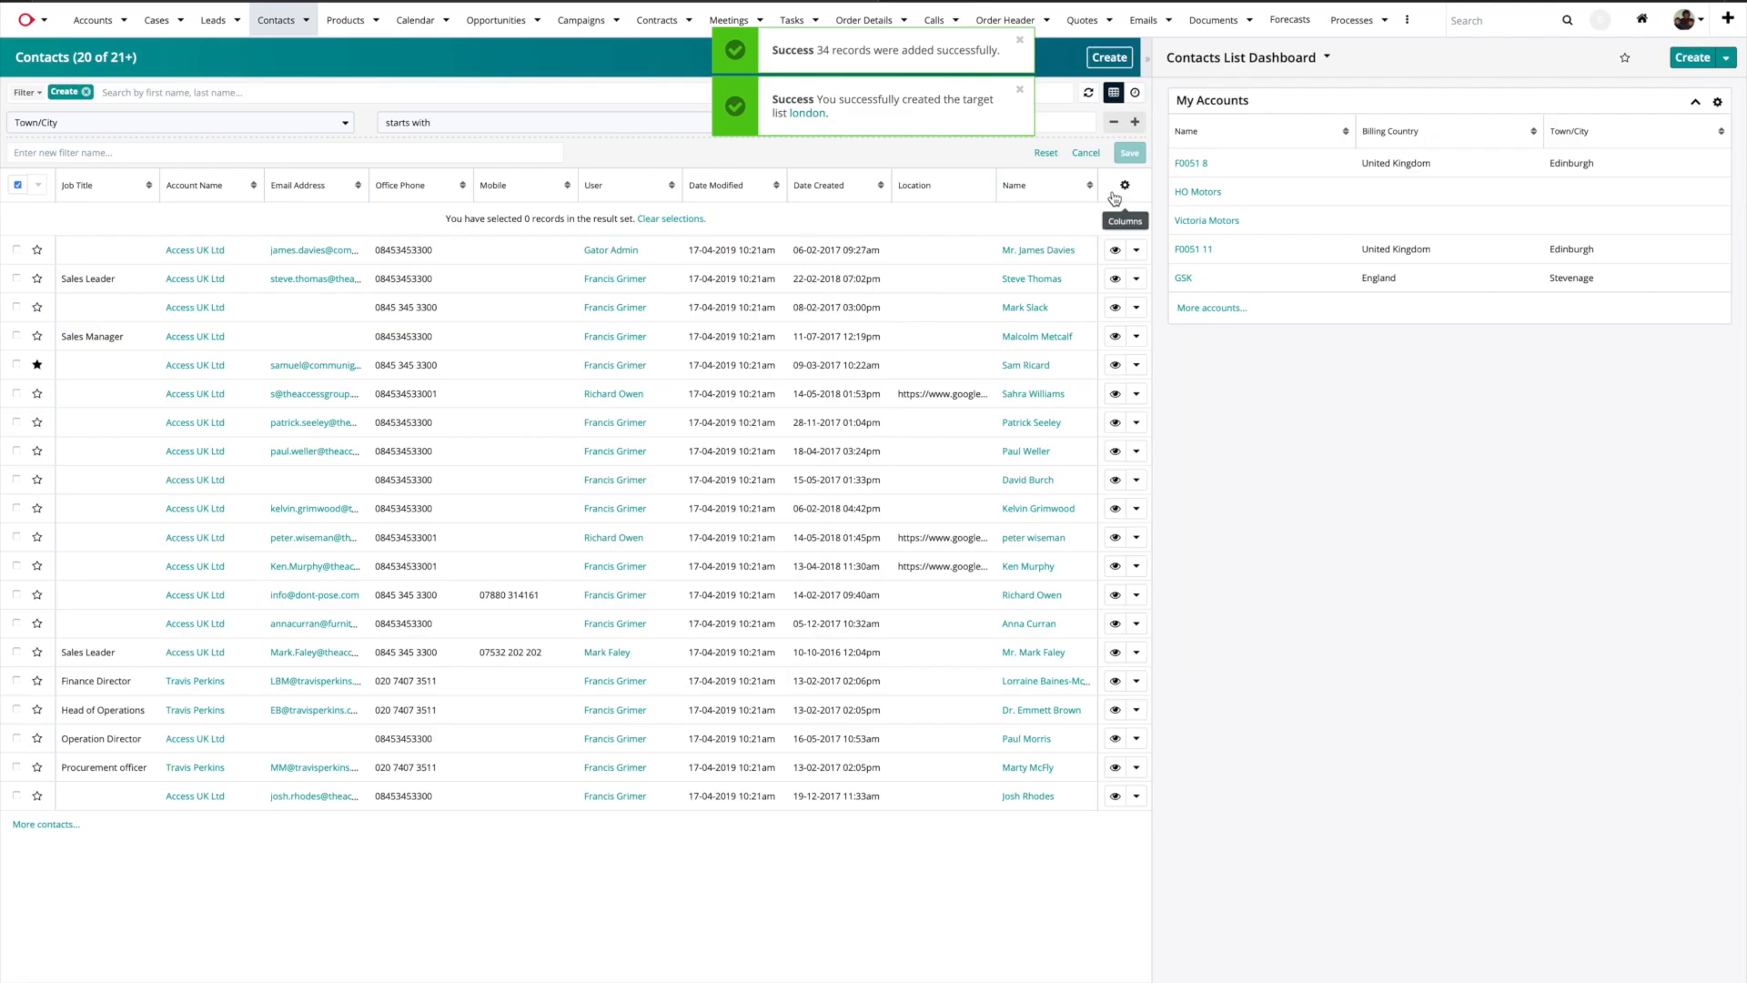
pyautogui.click(1019, 93)
pyautogui.click(1020, 42)
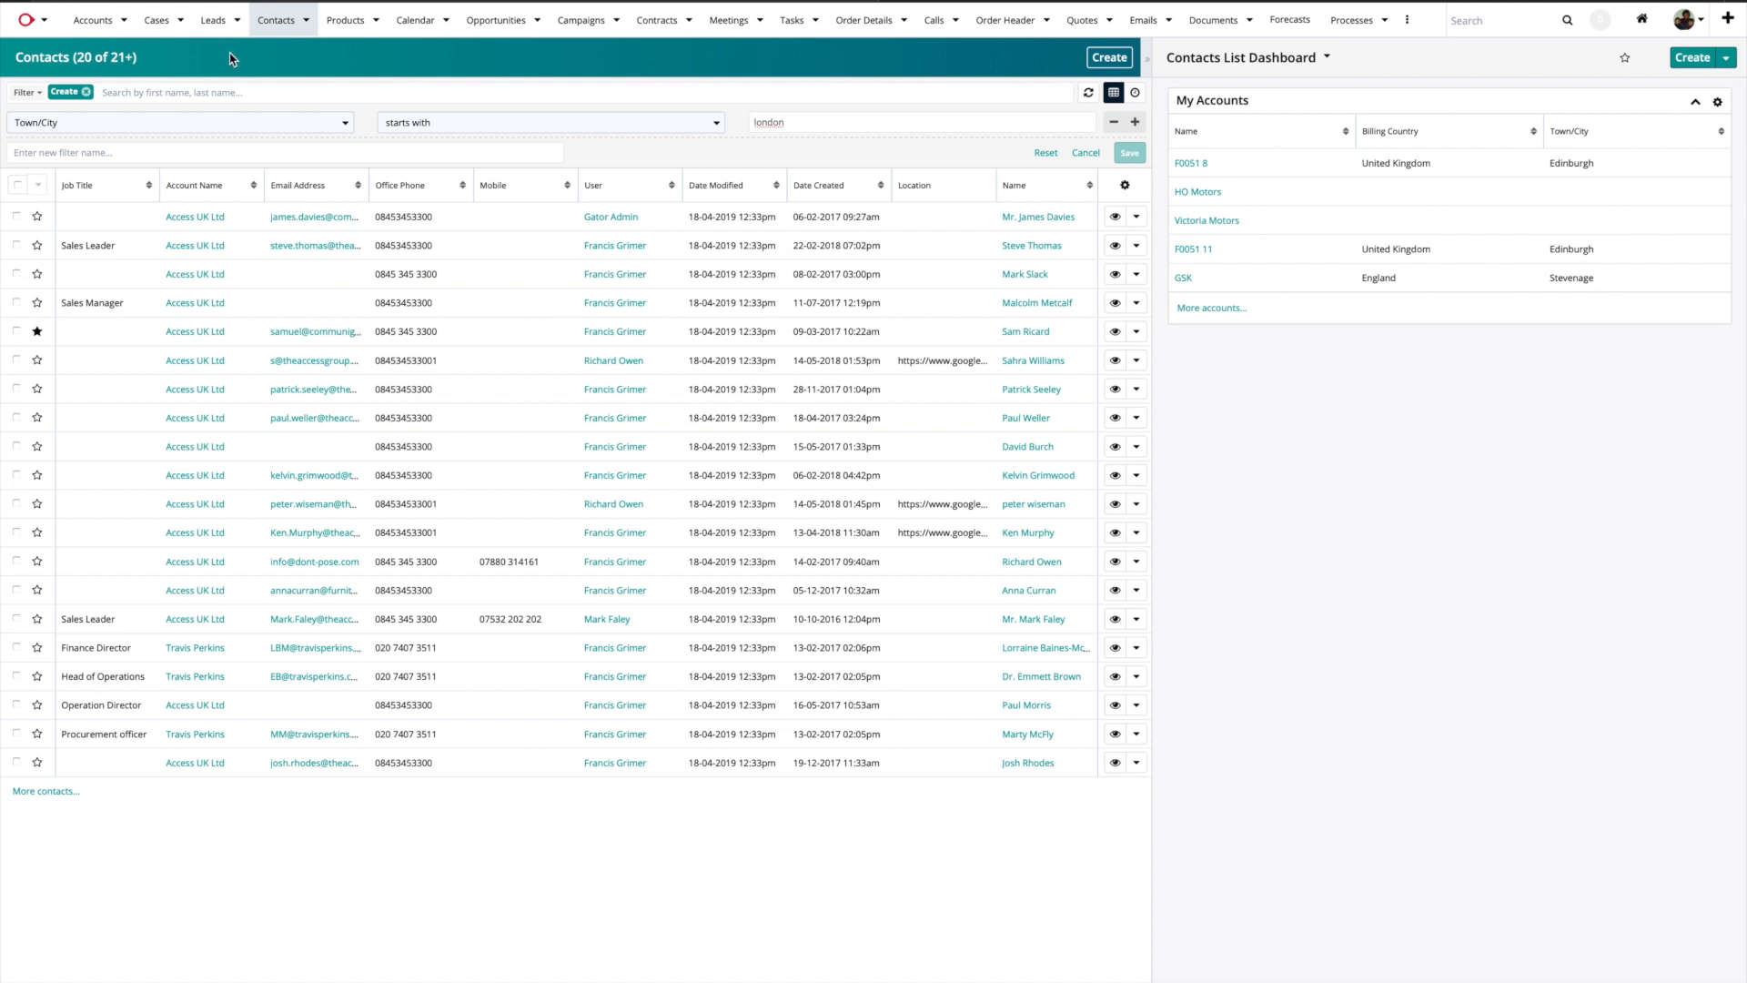
# Open the Leads module and filter the leads to those whose Town/City starts with "london"
pyautogui.click(213, 20)
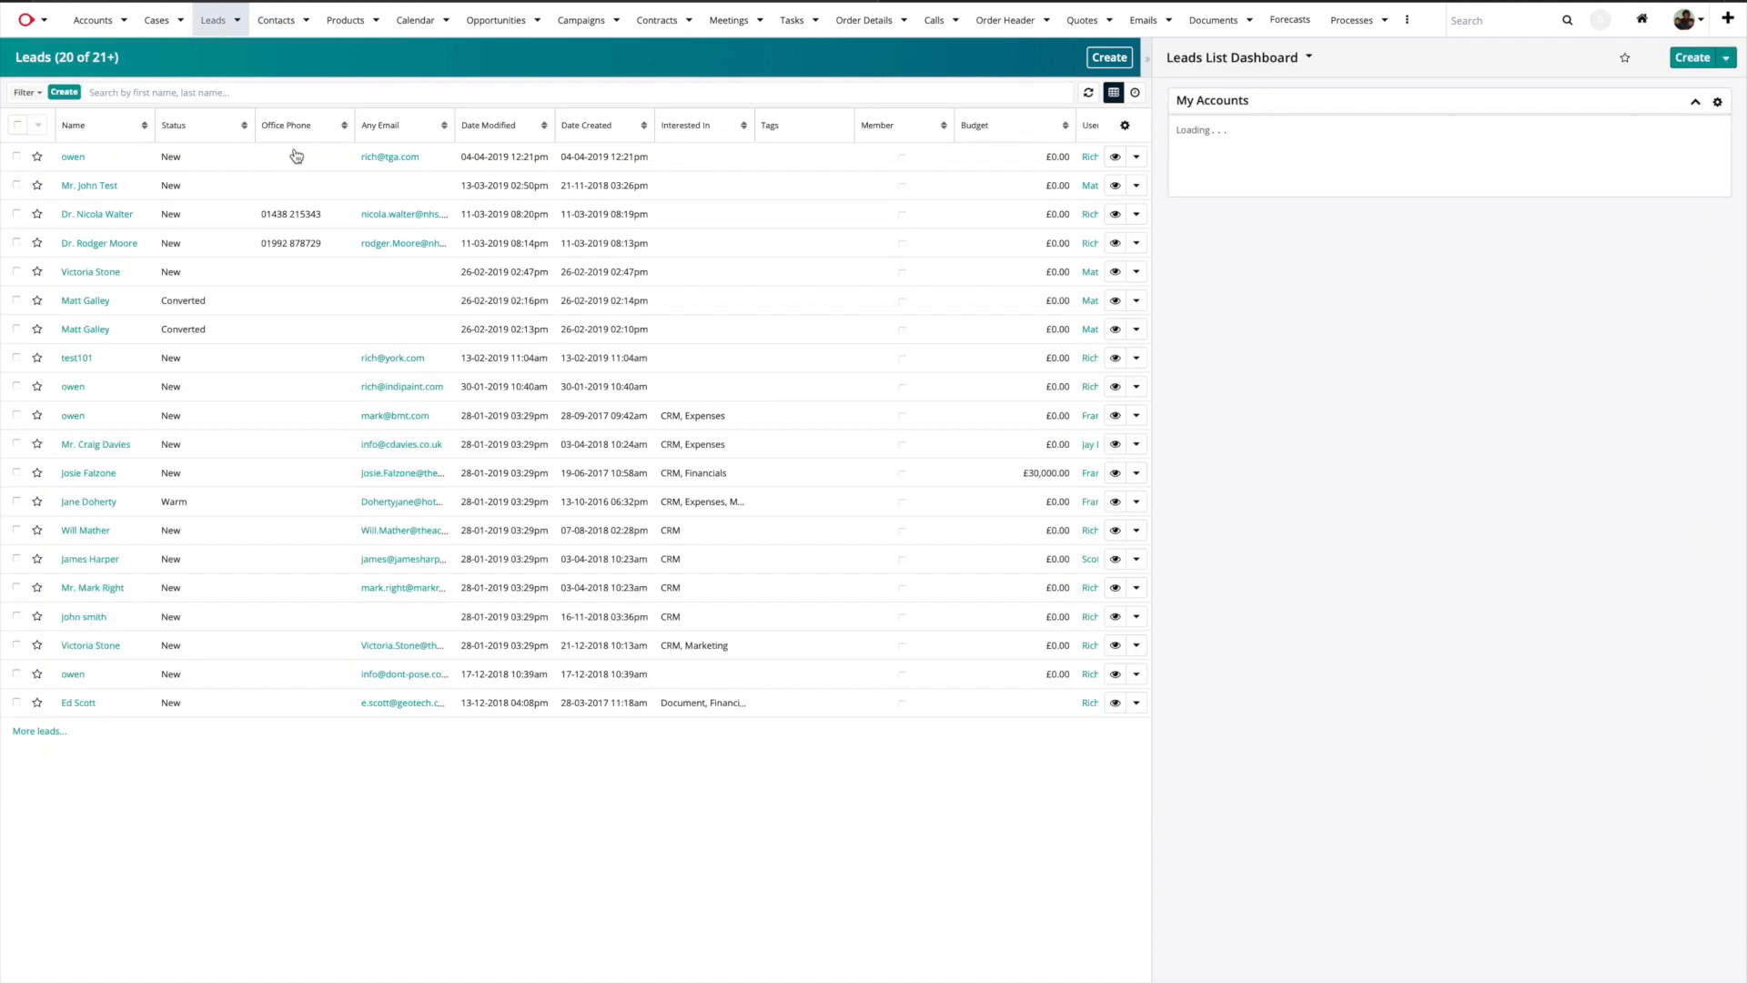
pyautogui.click(65, 93)
pyautogui.click(91, 122)
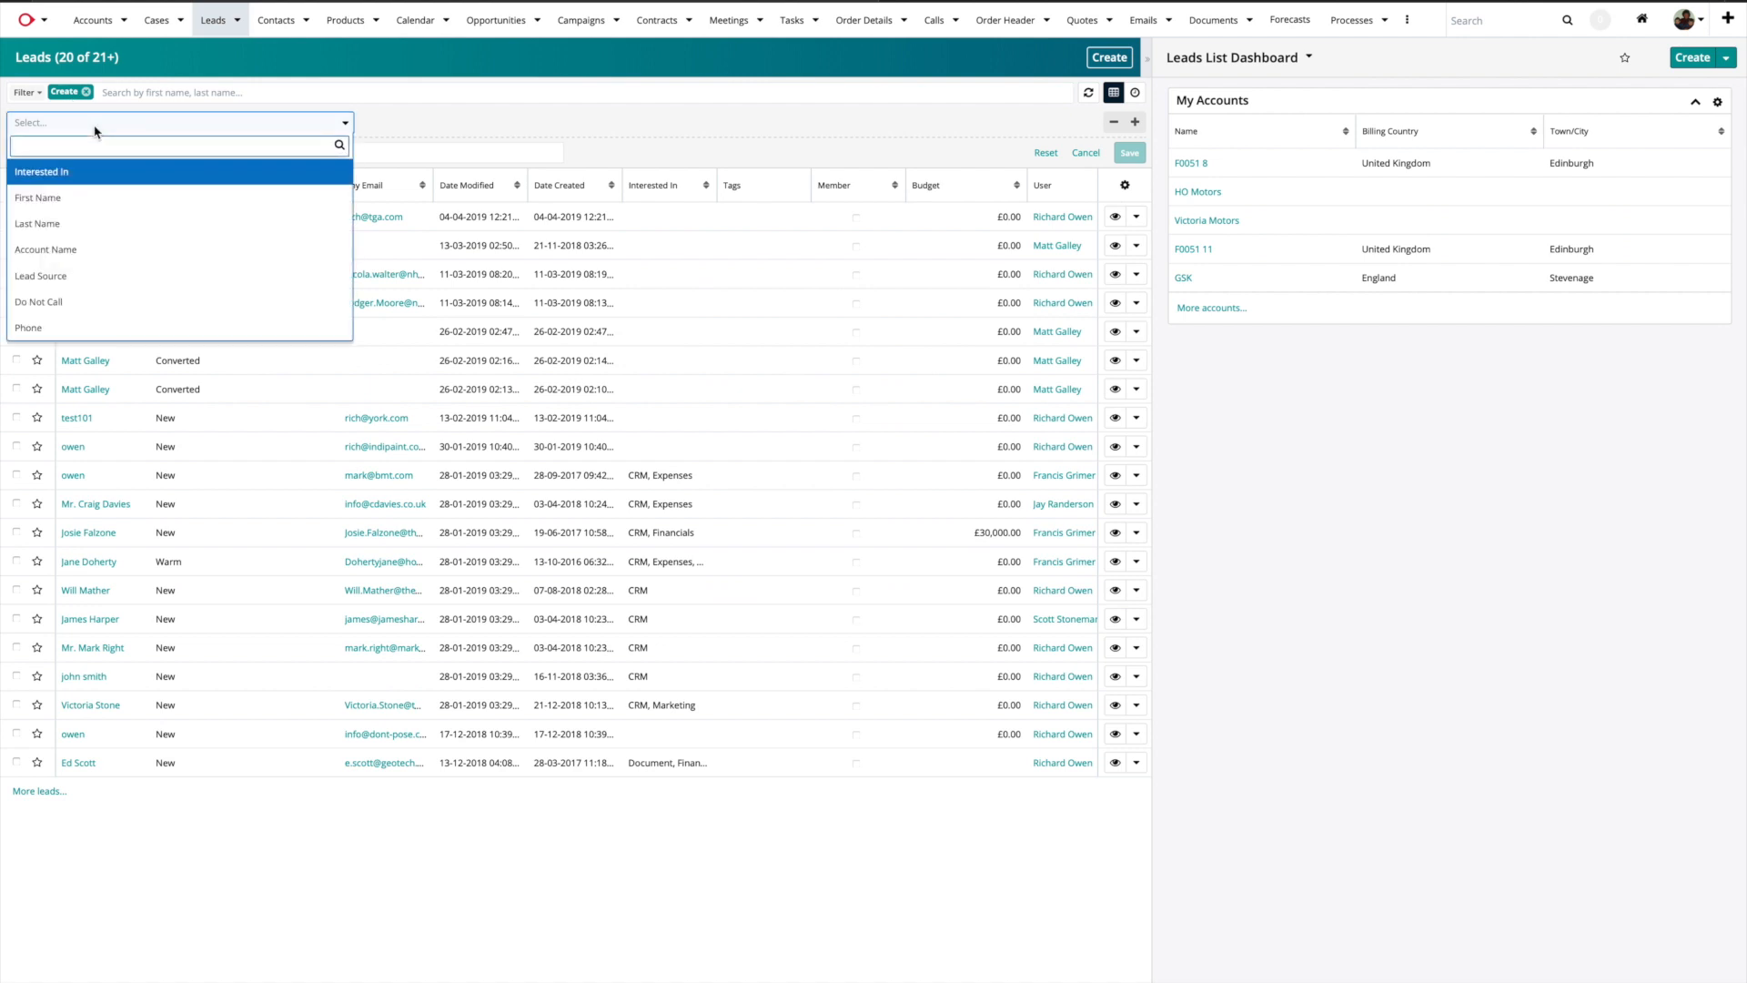
pyautogui.scroll(-5, 75, 281)
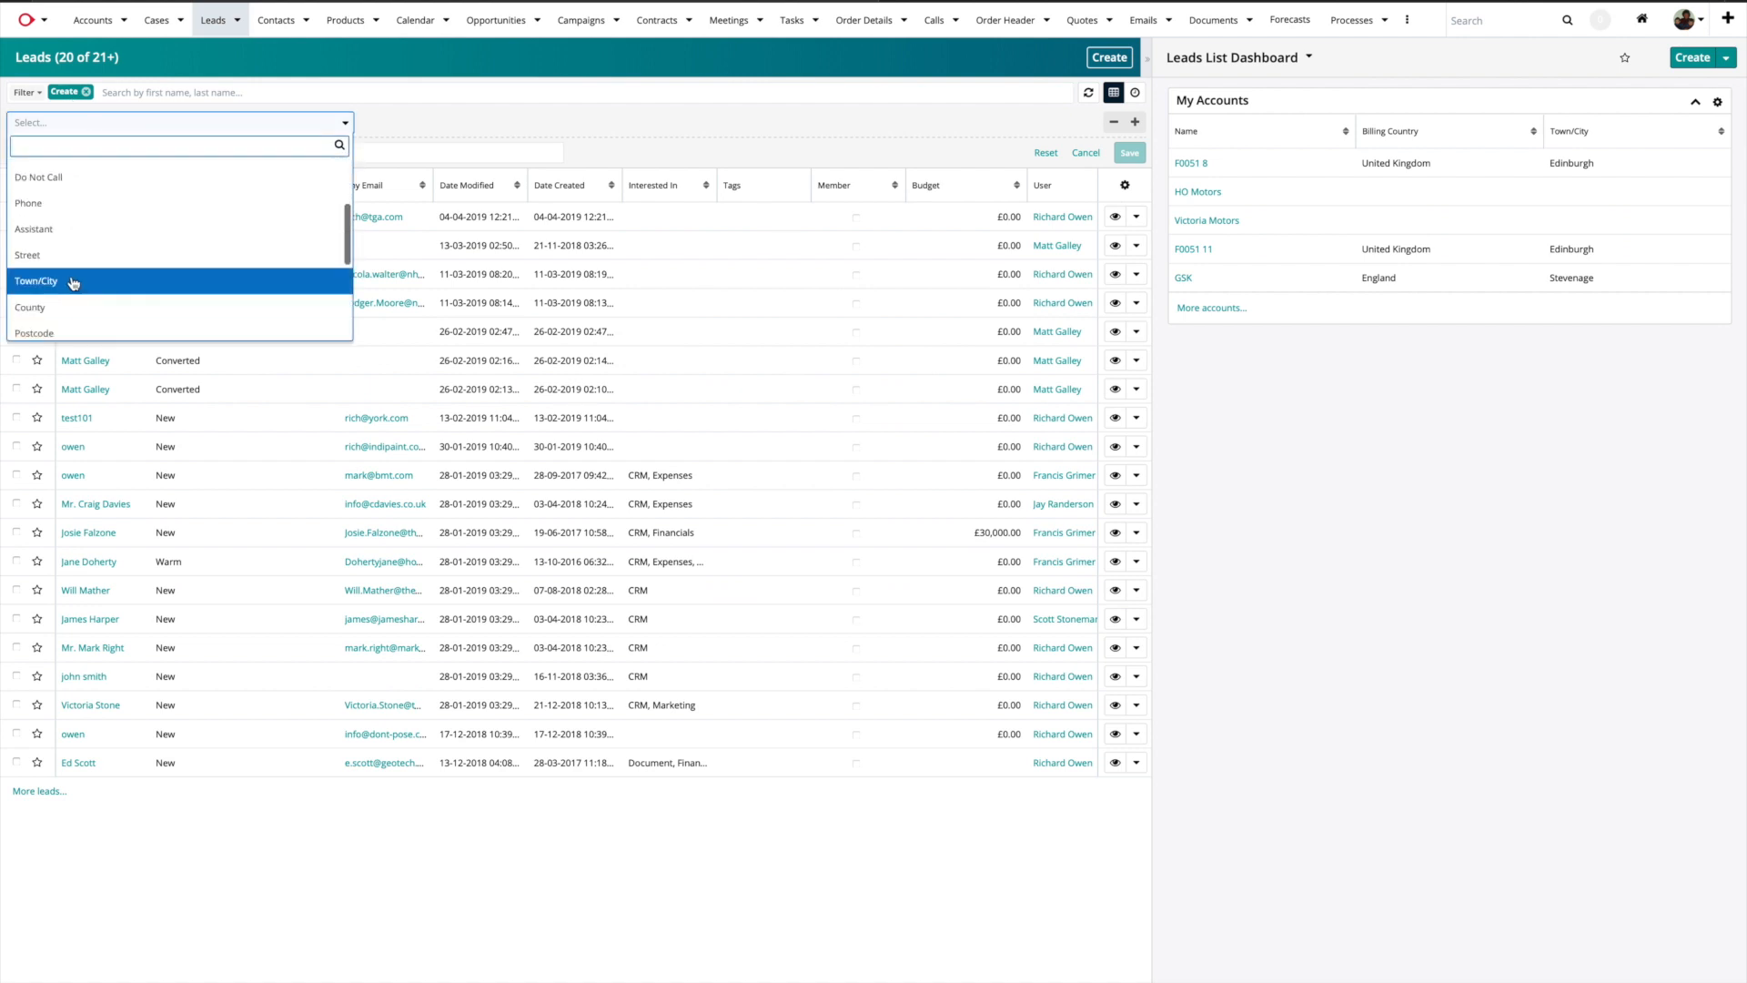
pyautogui.click(66, 281)
pyautogui.click(423, 125)
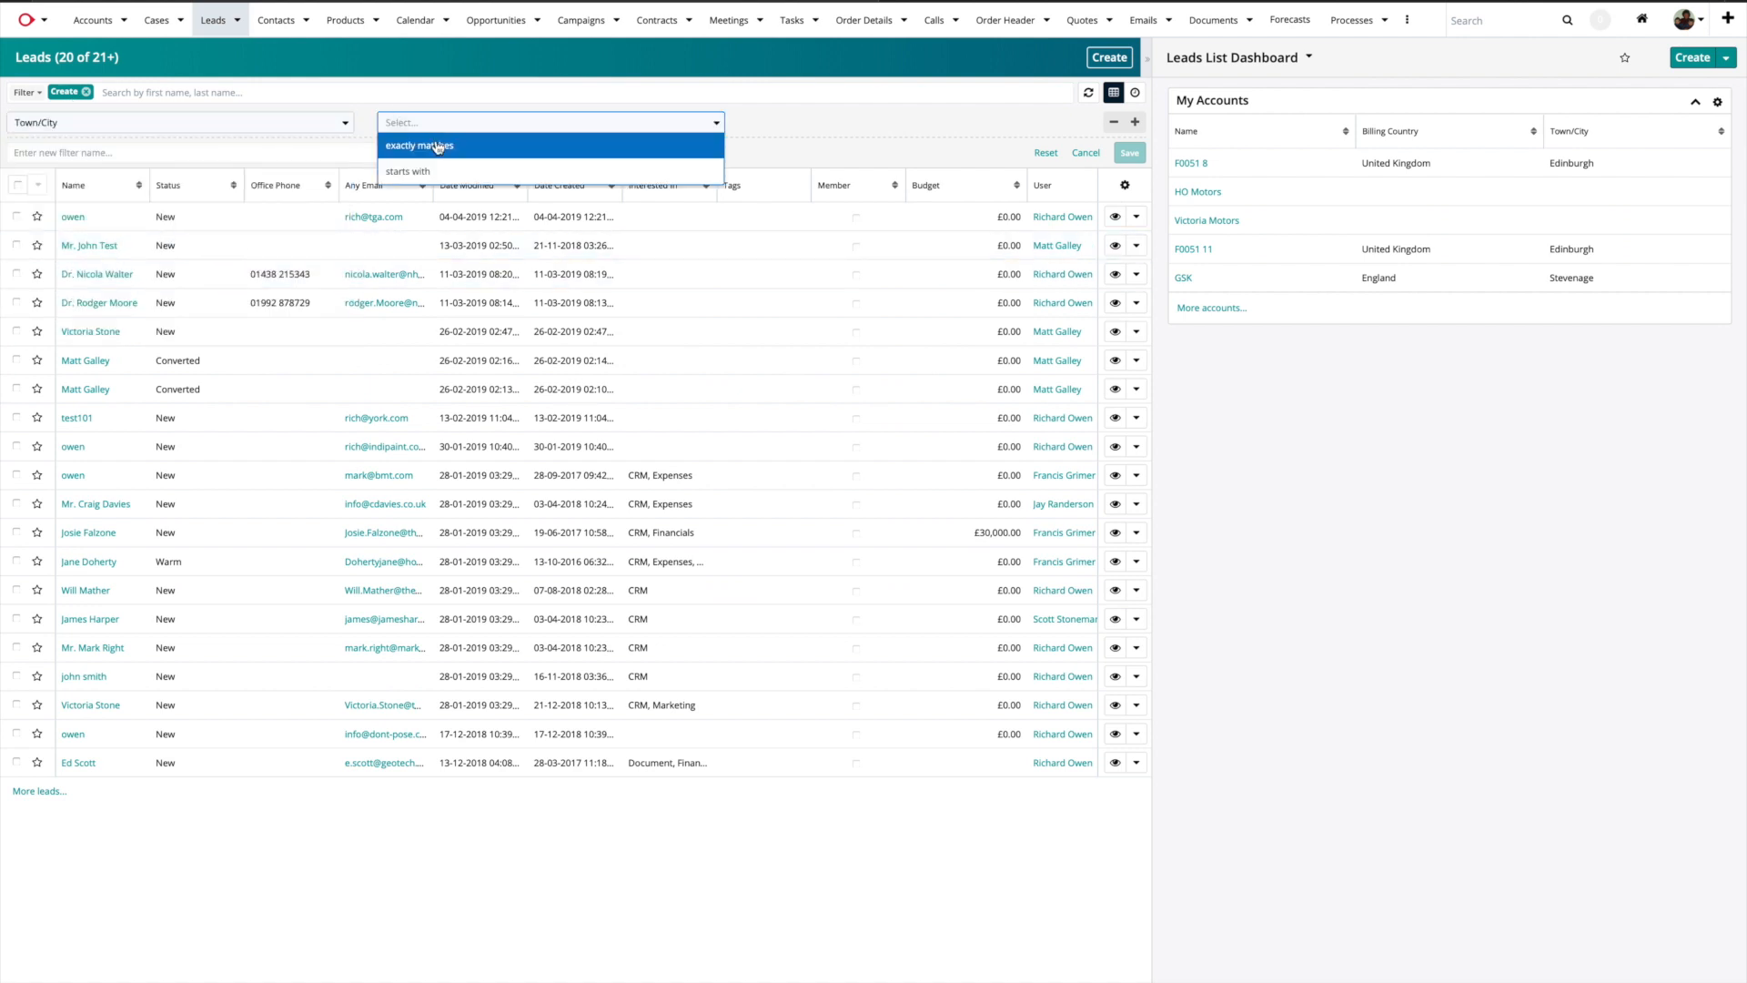
pyautogui.click(436, 173)
pyautogui.click(821, 115)
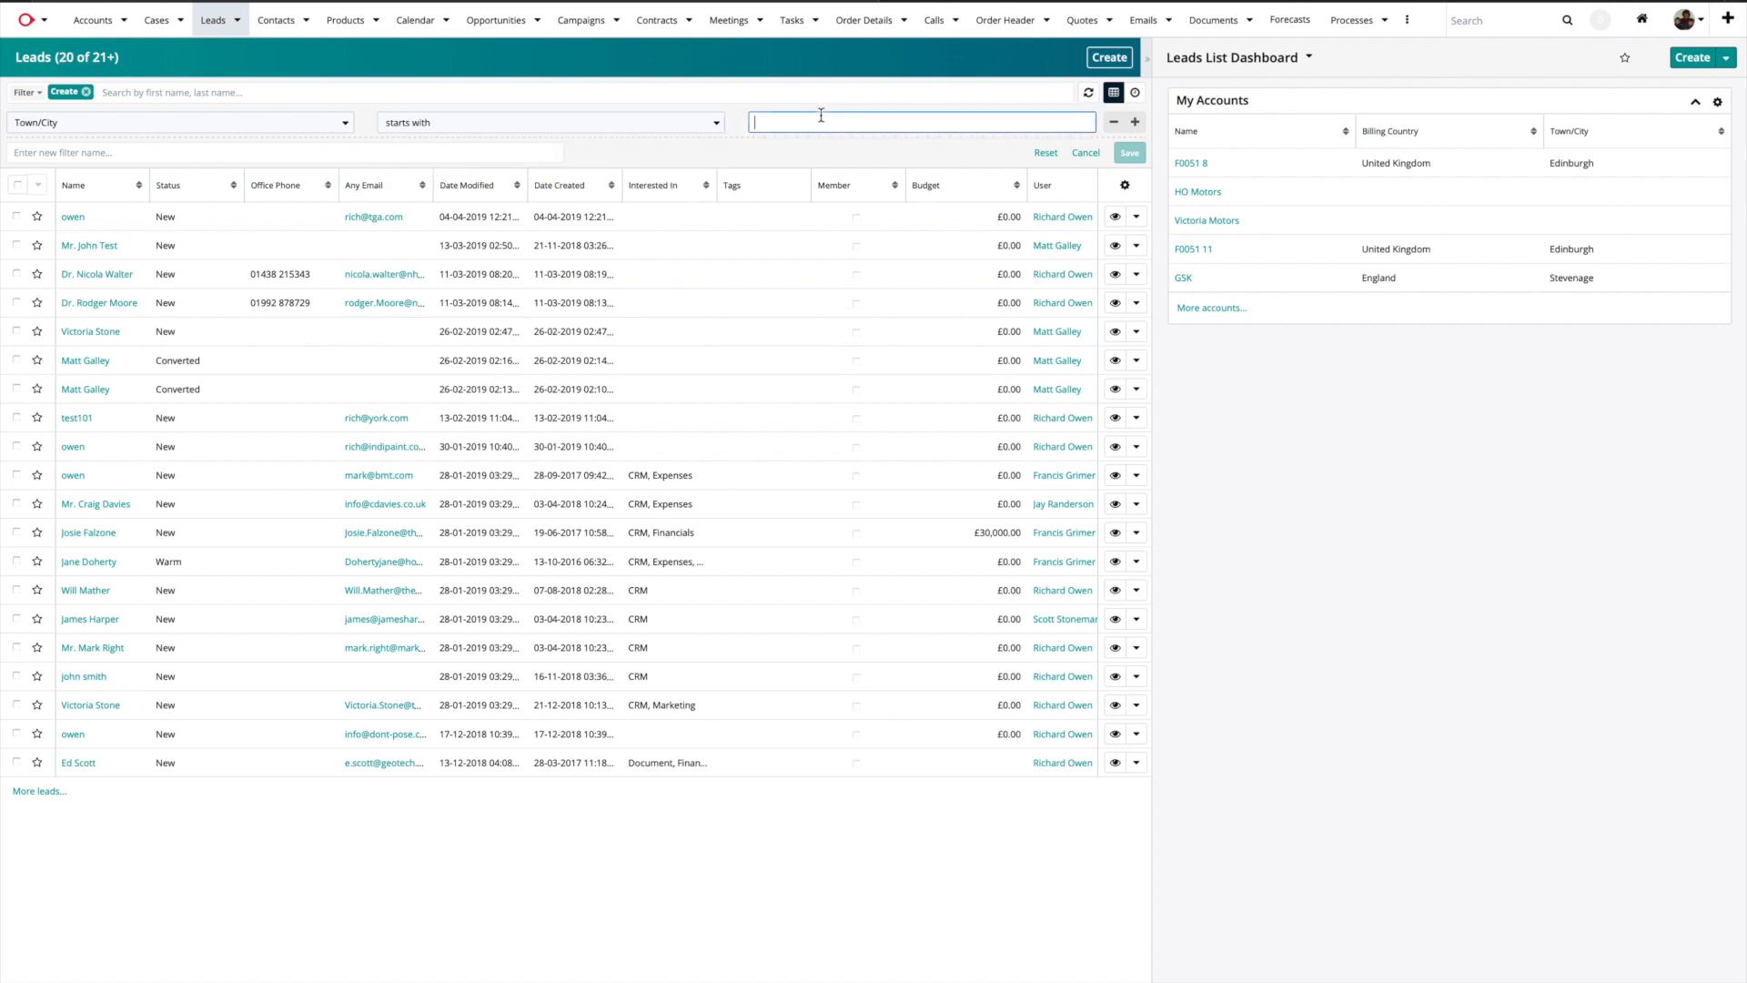
pyautogui.write('london')
pyautogui.press('Return')
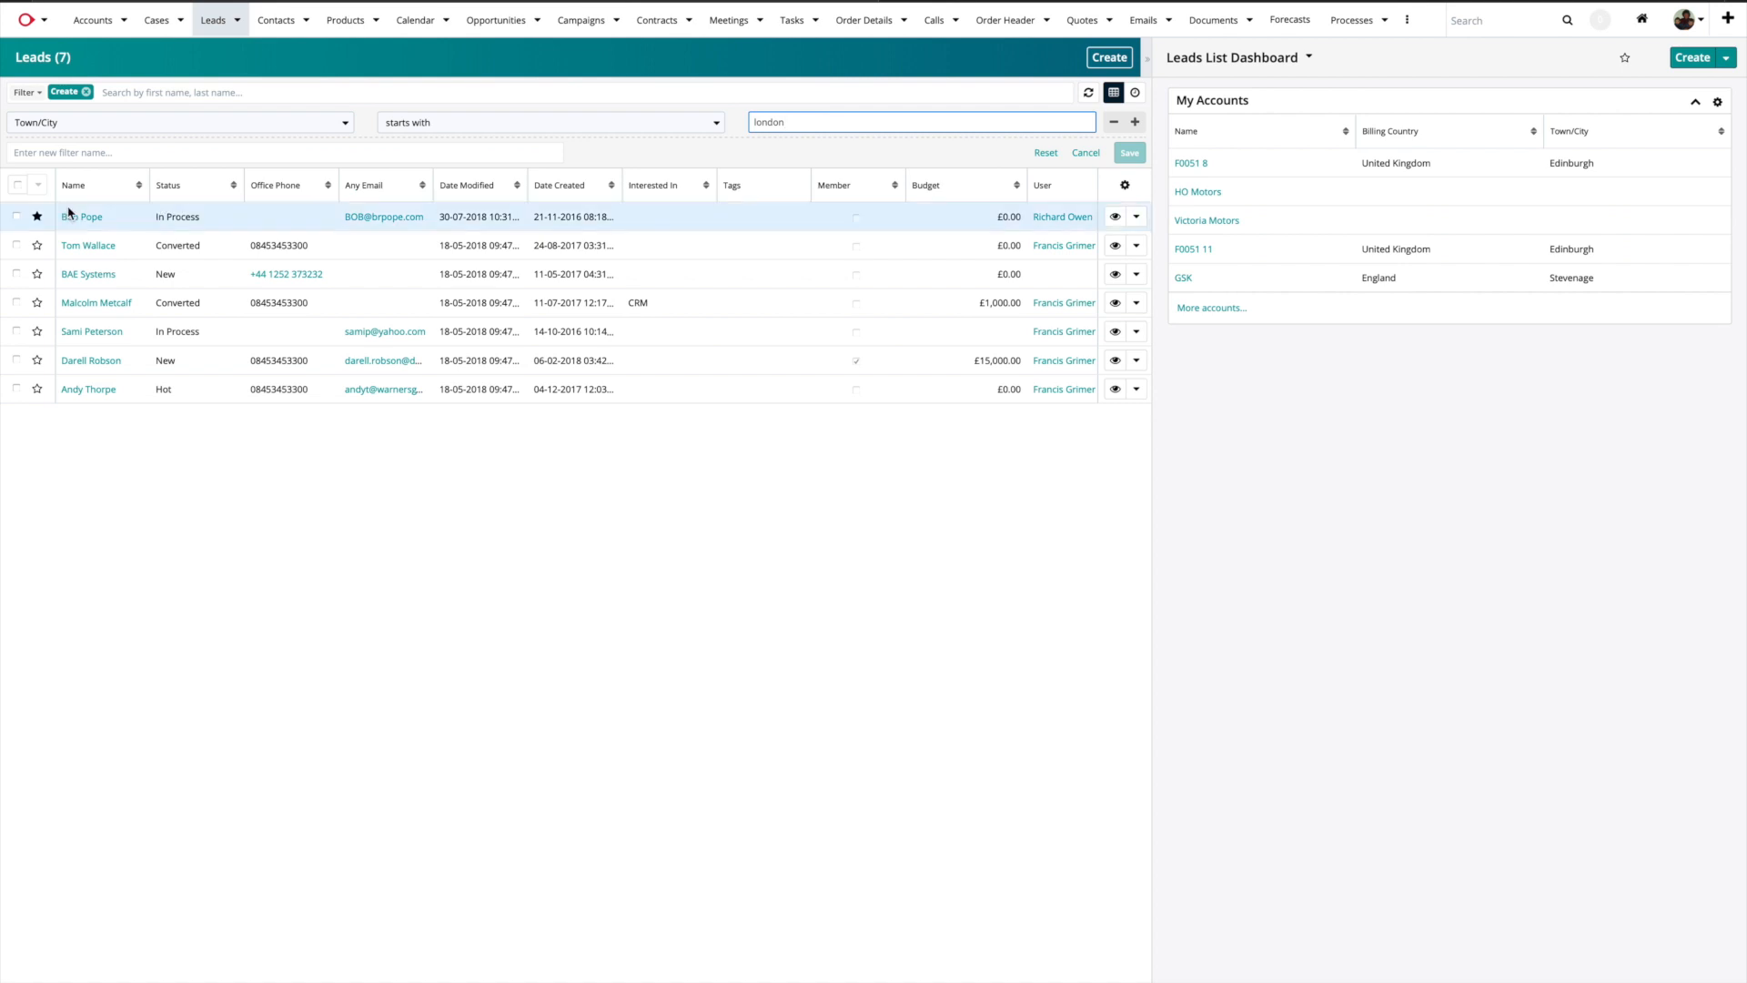
# Select all the filtered leads and add them to the existing "london target list"
pyautogui.click(18, 186)
pyautogui.click(33, 188)
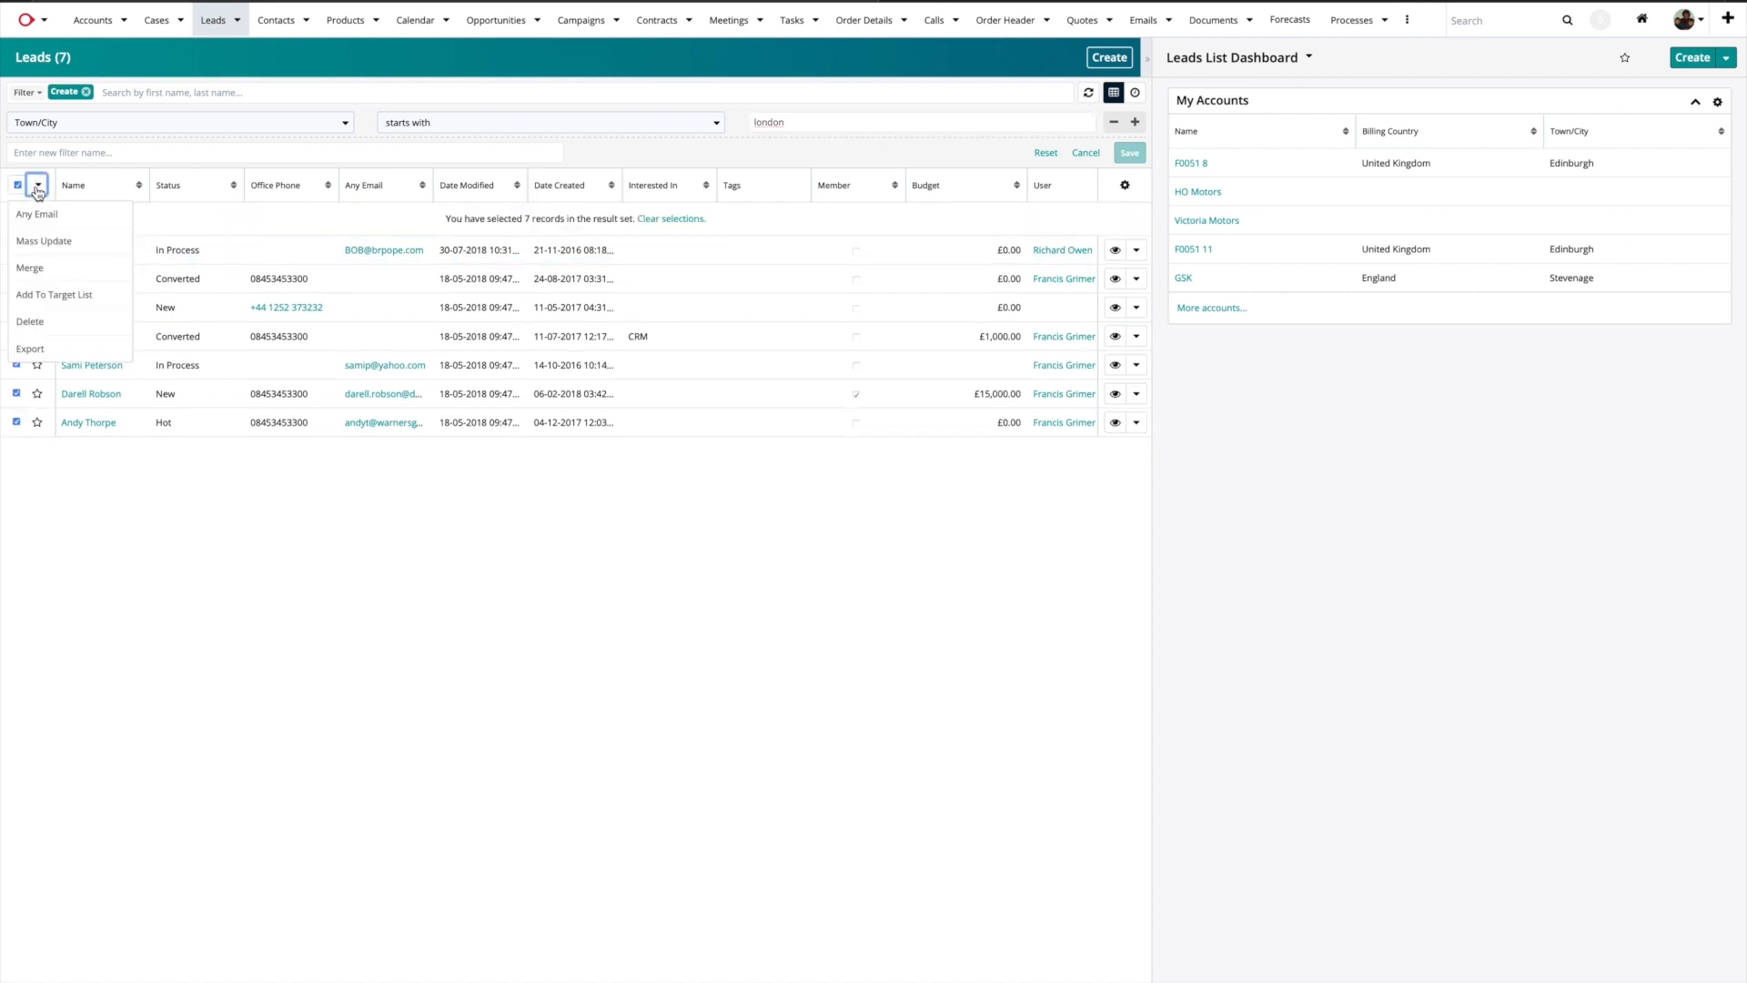
pyautogui.click(47, 295)
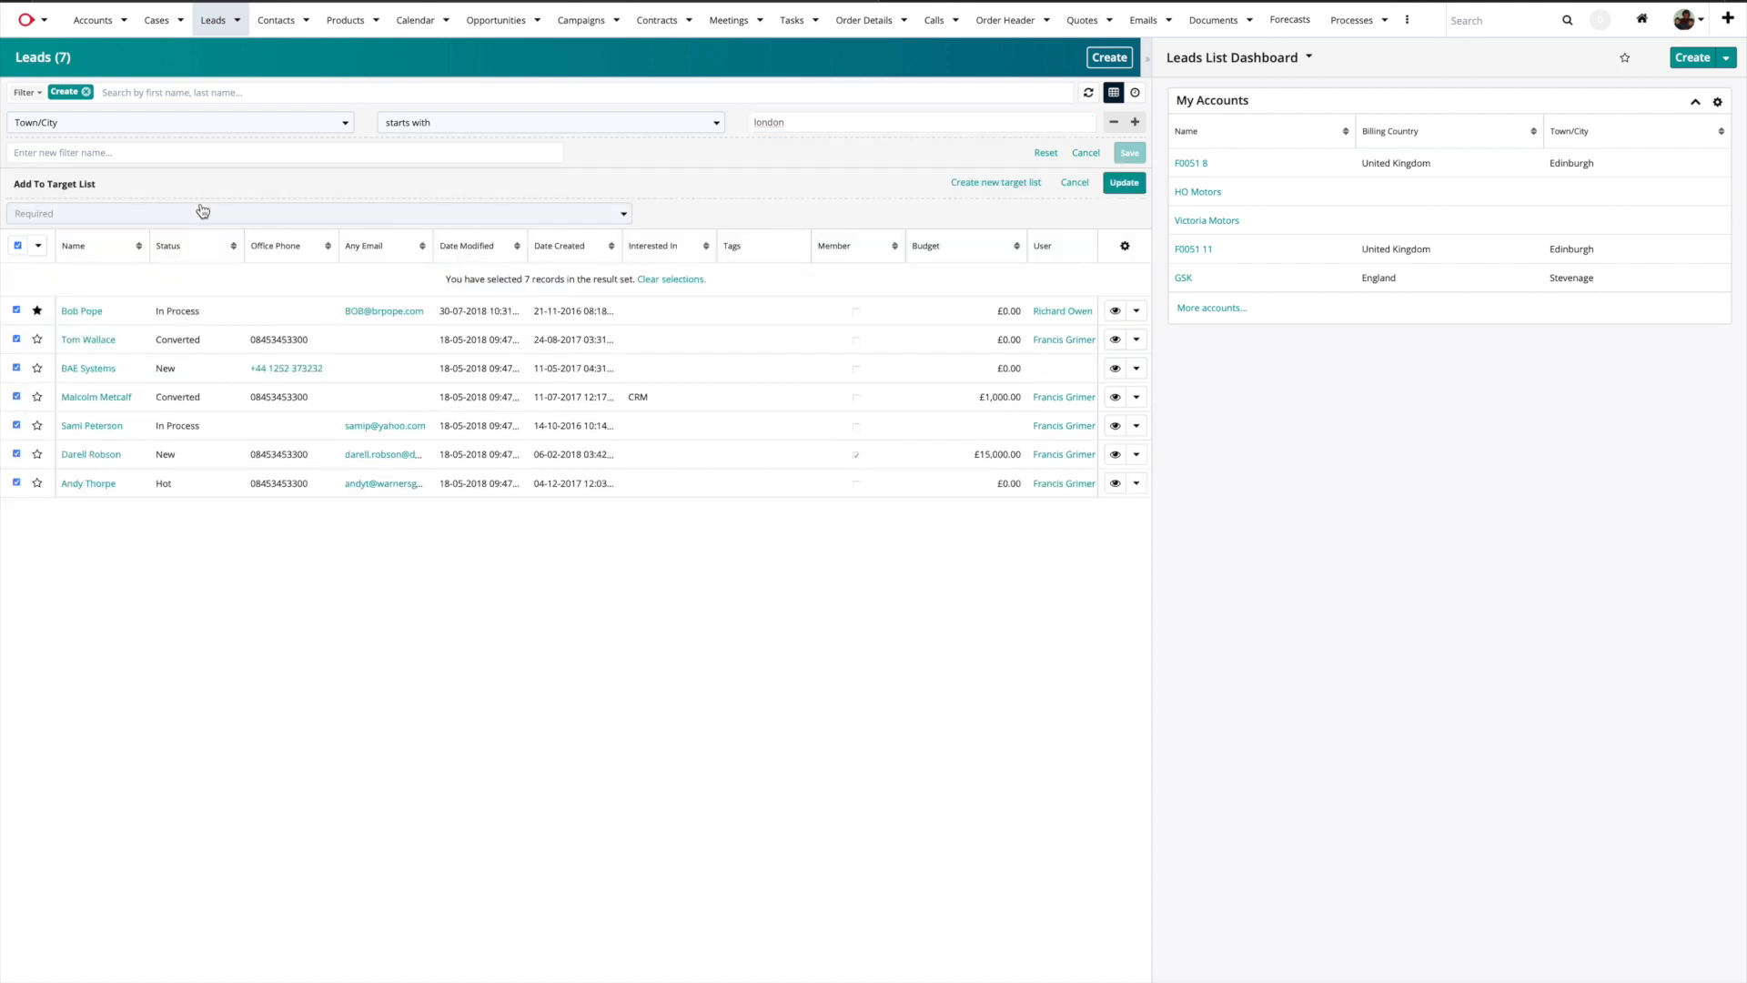
pyautogui.click(381, 215)
pyautogui.write('lon')
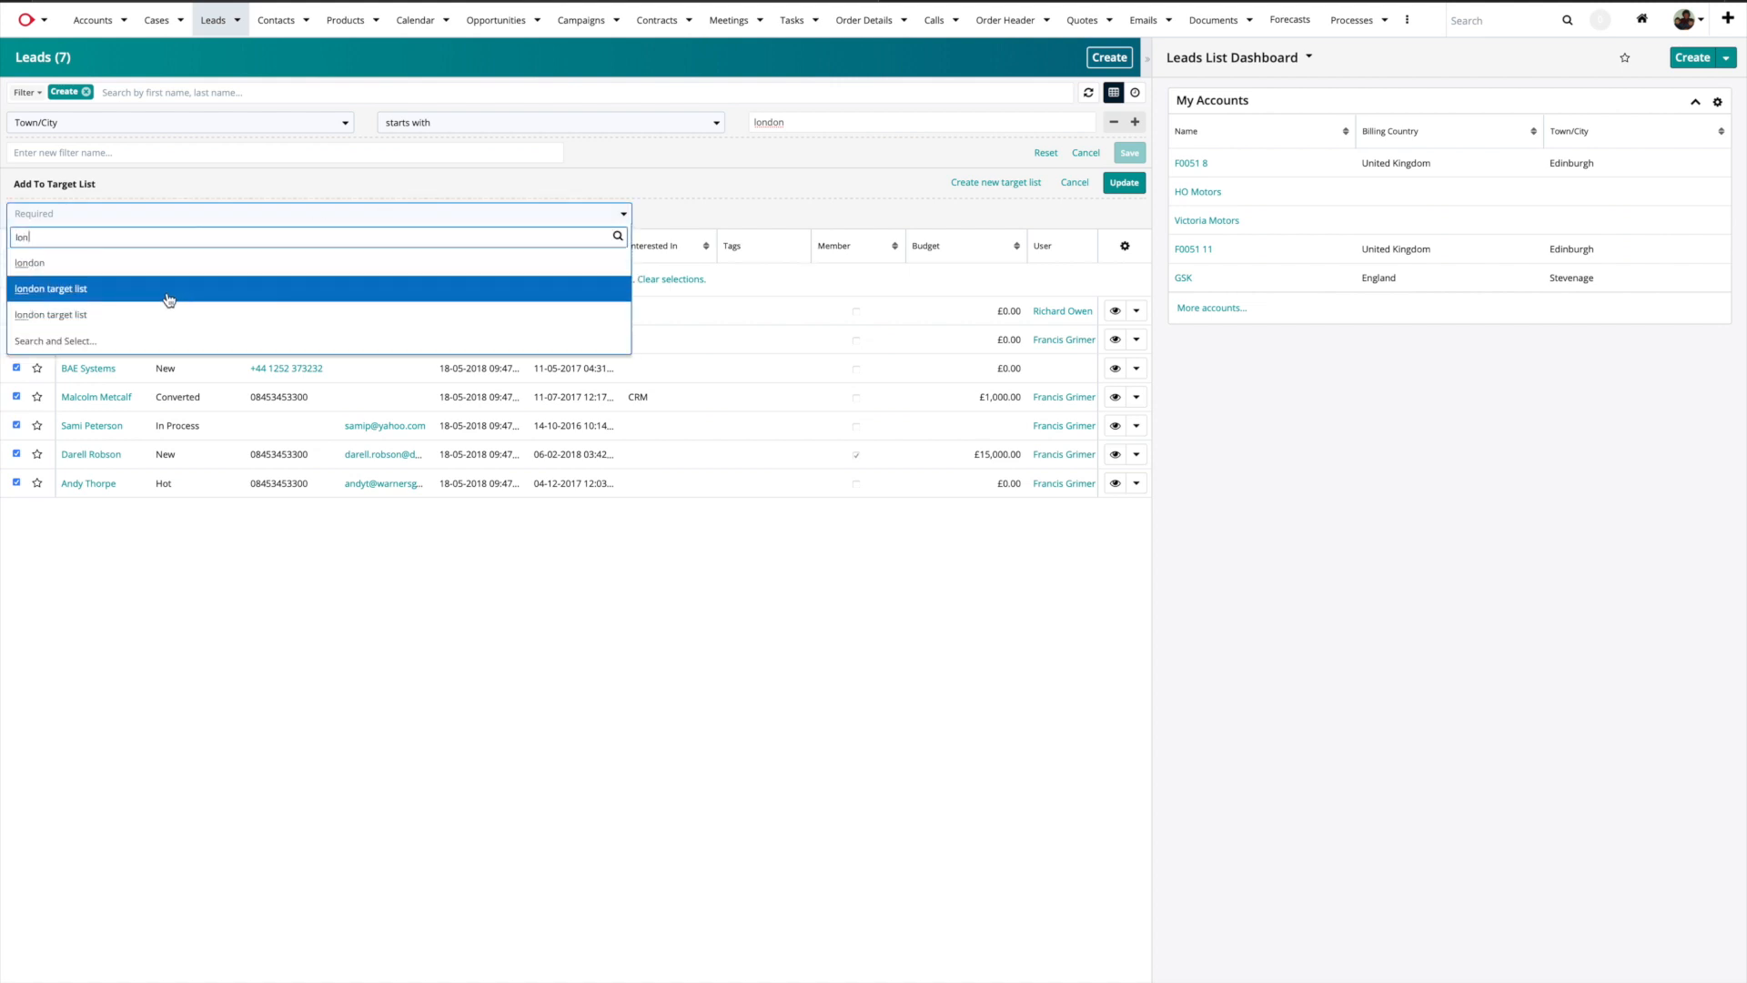
pyautogui.click(138, 289)
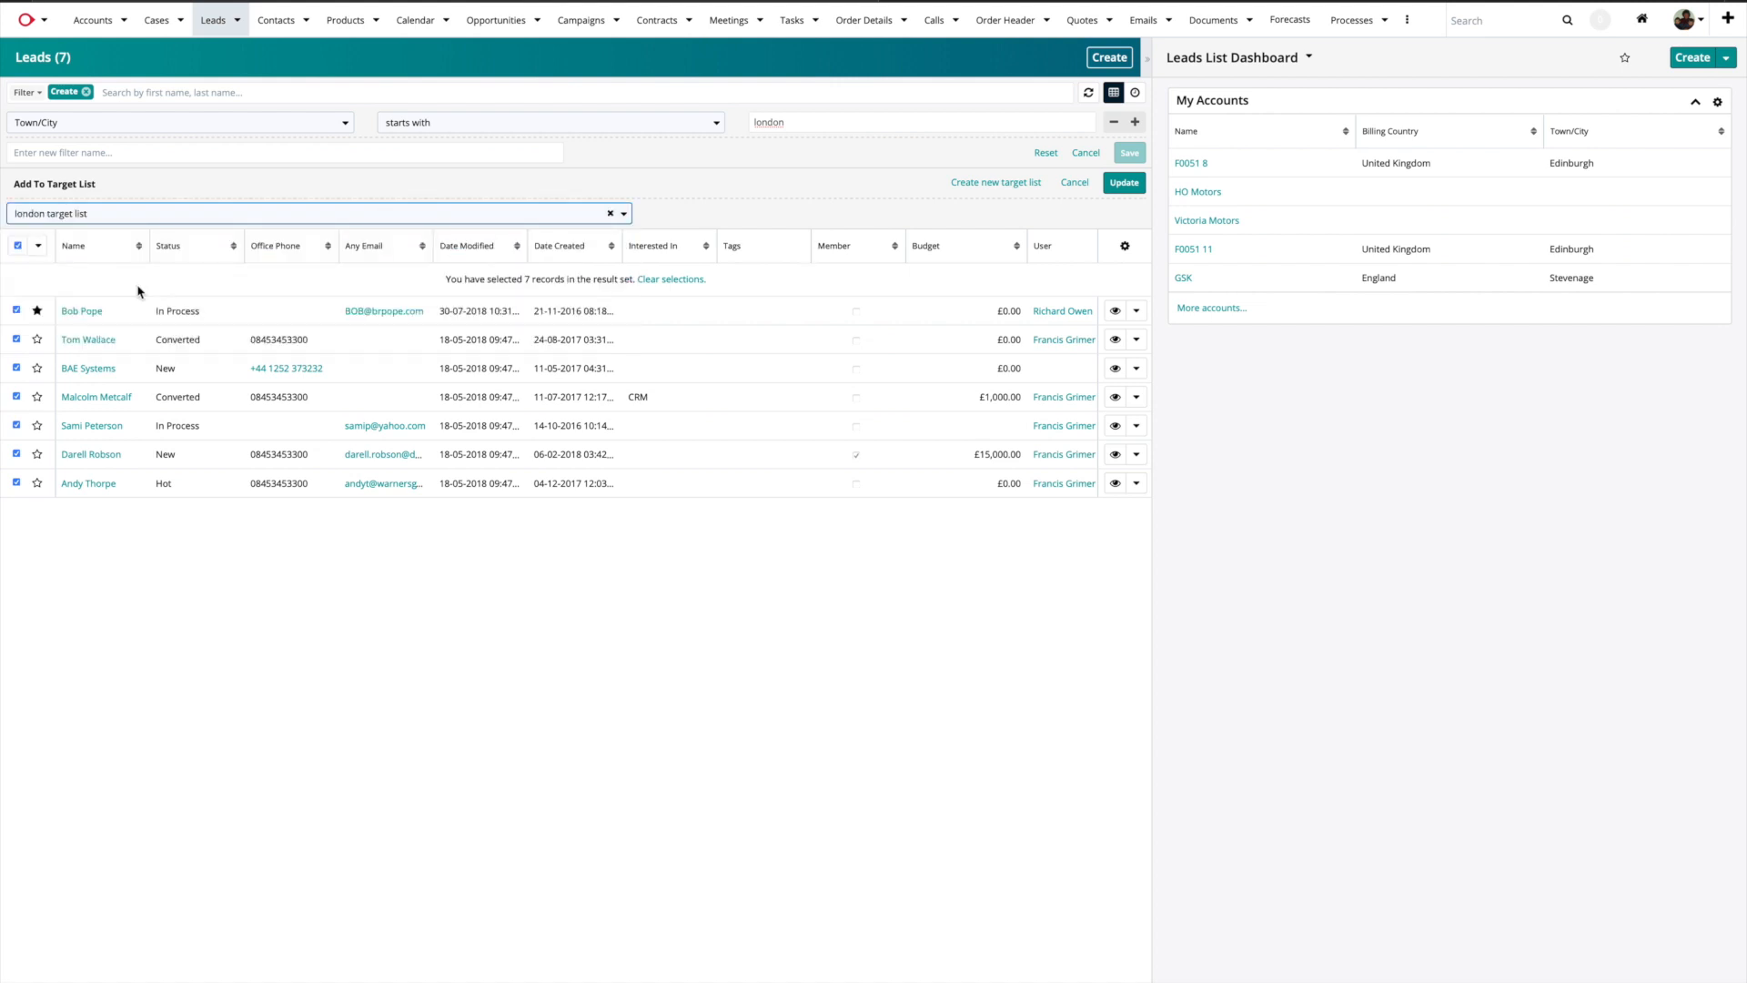
pyautogui.click(1124, 183)
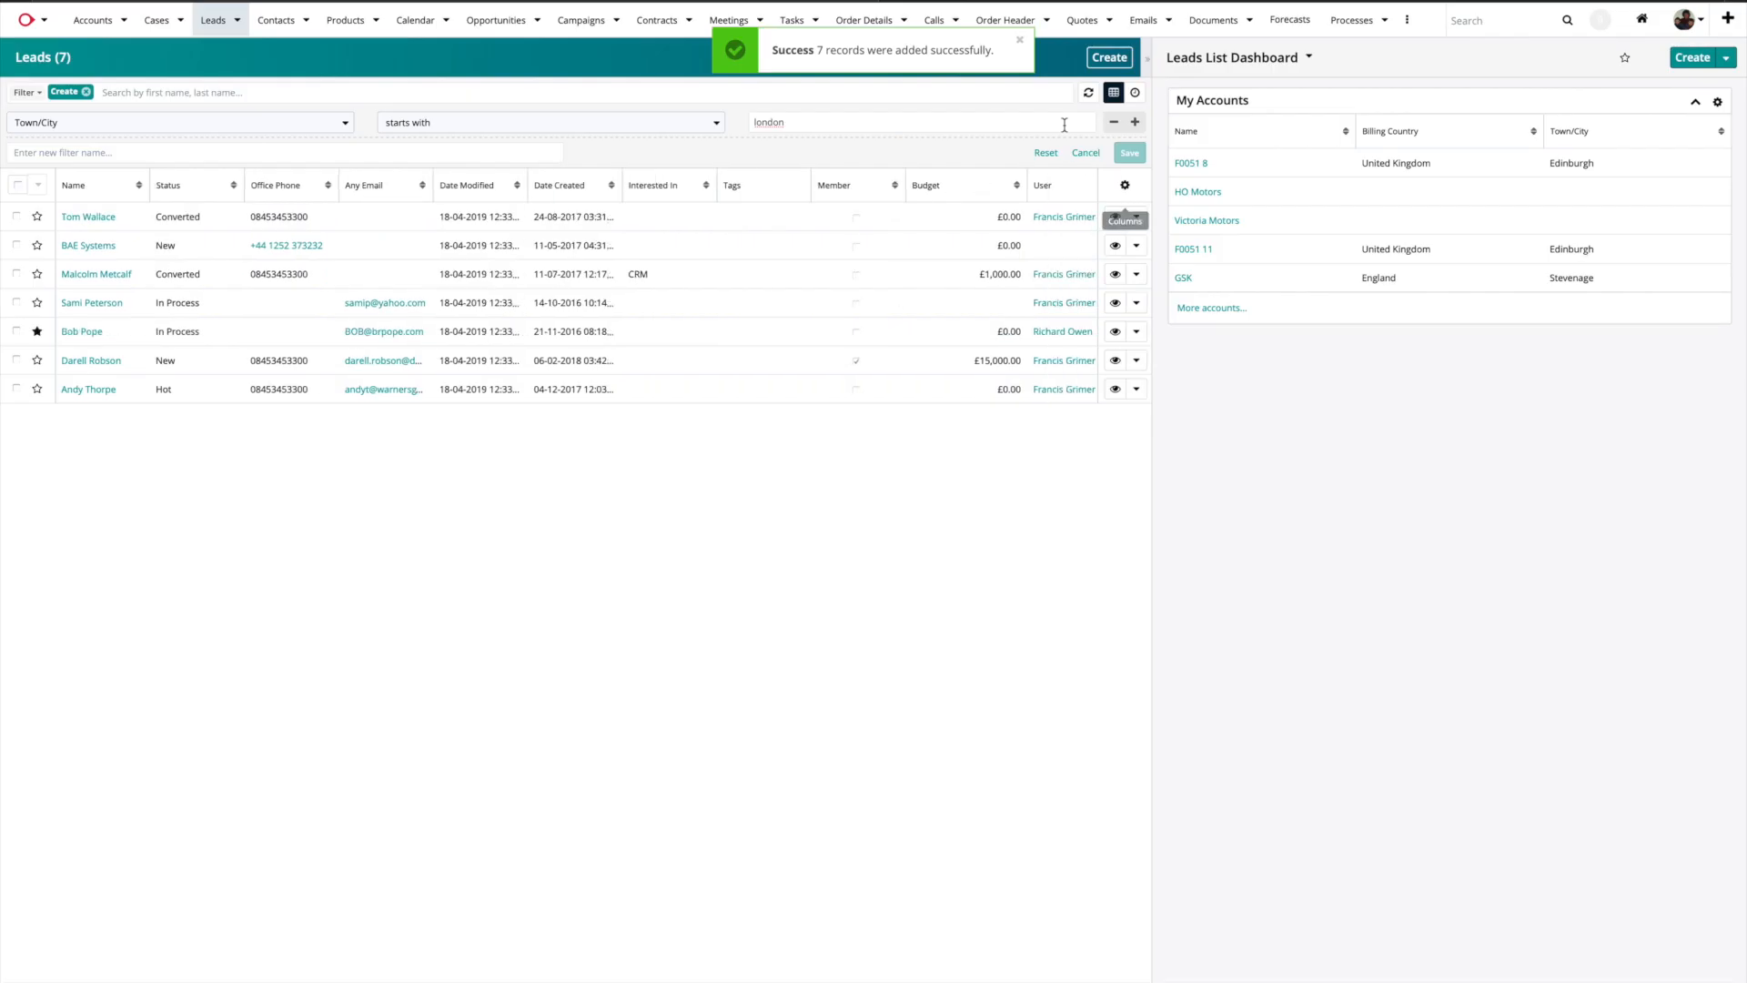
pyautogui.click(1017, 45)
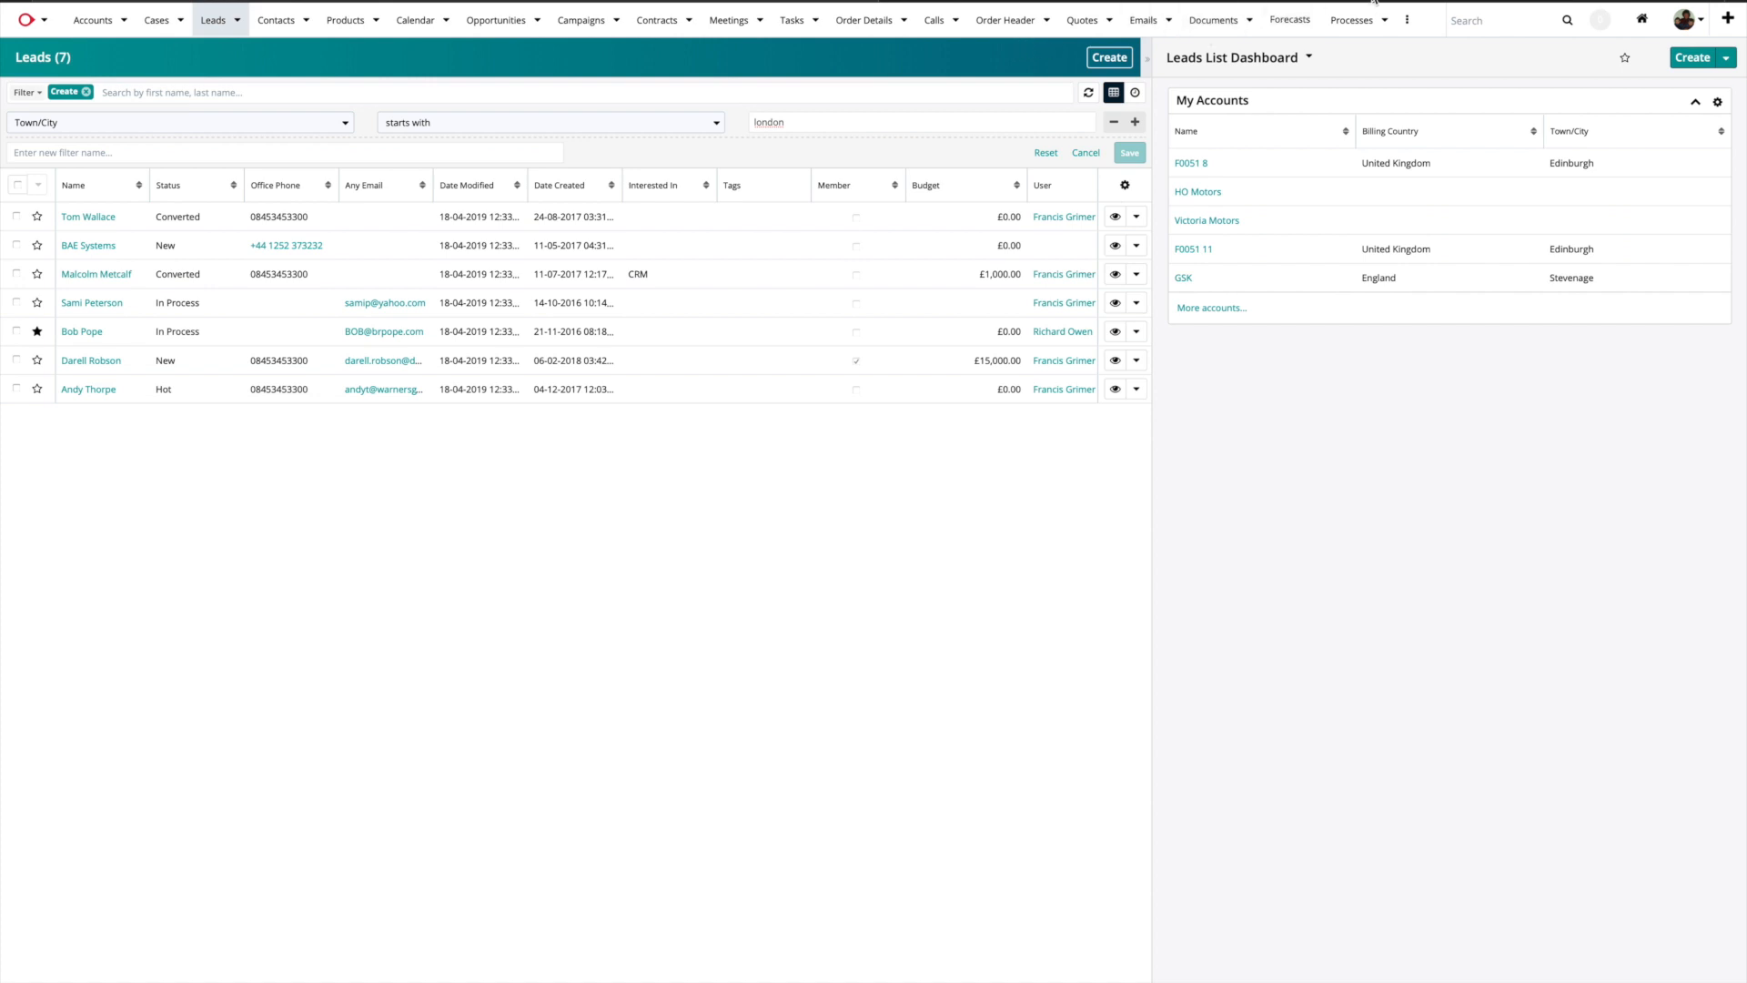
# Create a new Rows and Columns Report in the Reports module, based on the Contacts module
pyautogui.click(1407, 21)
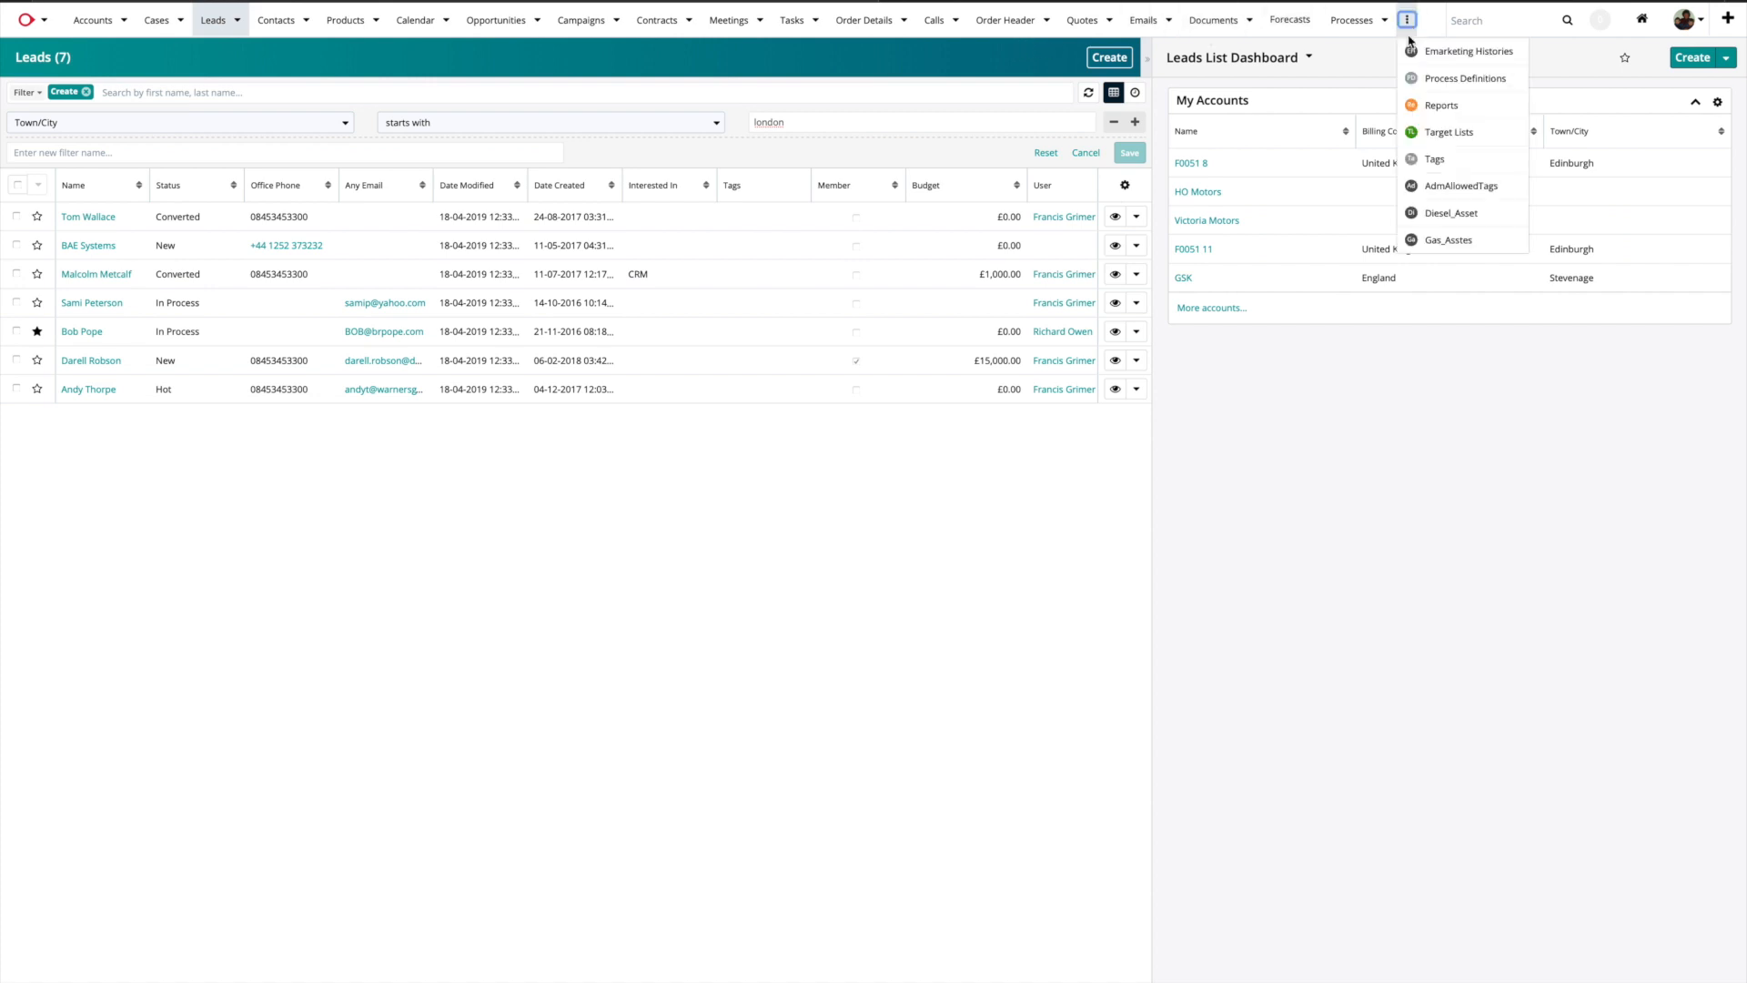
pyautogui.click(1429, 107)
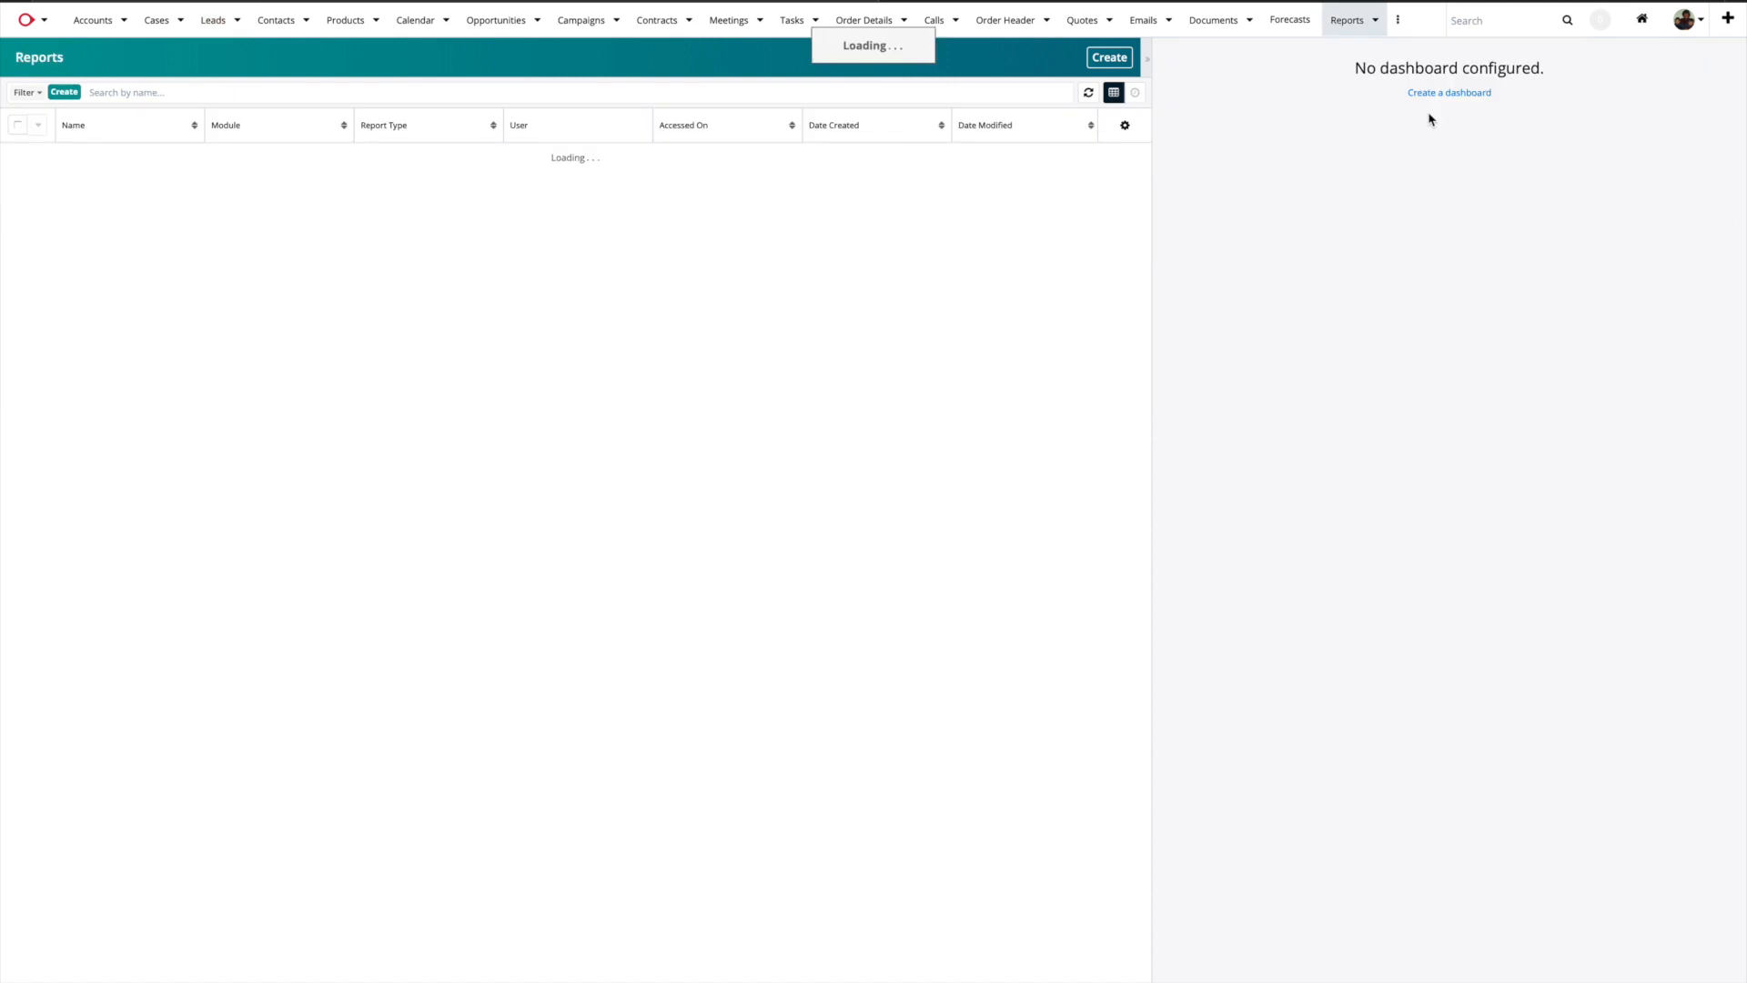
pyautogui.click(1106, 60)
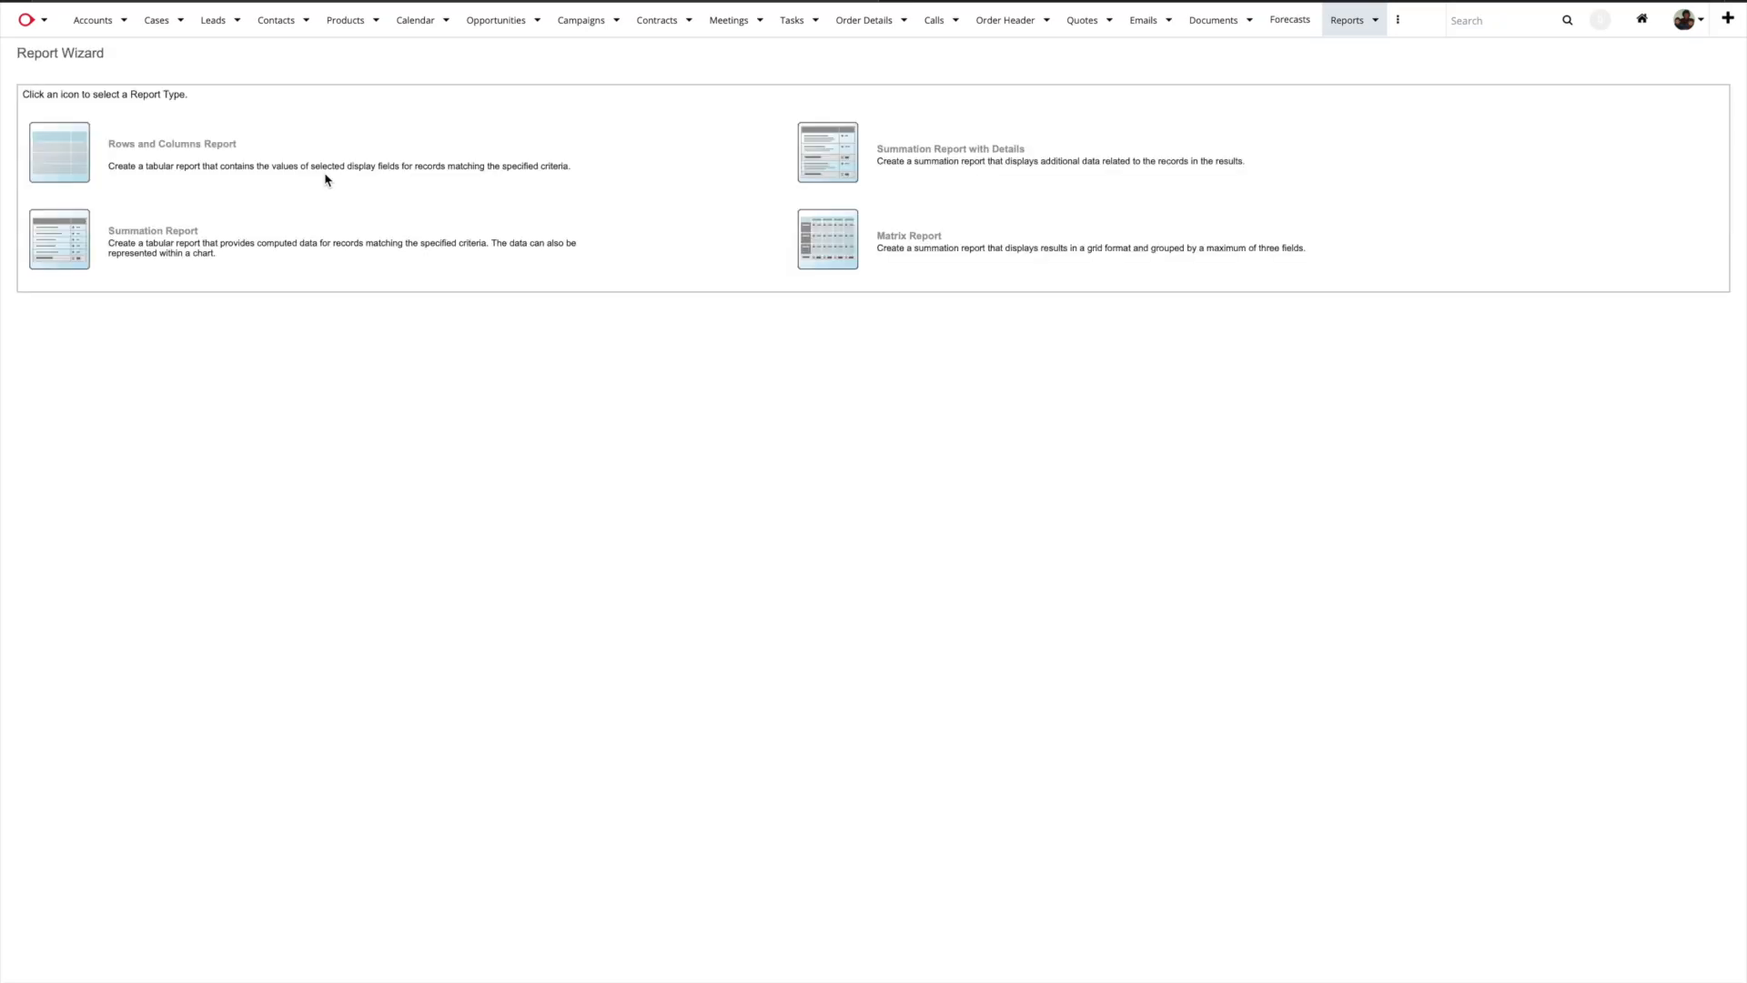
pyautogui.click(82, 156)
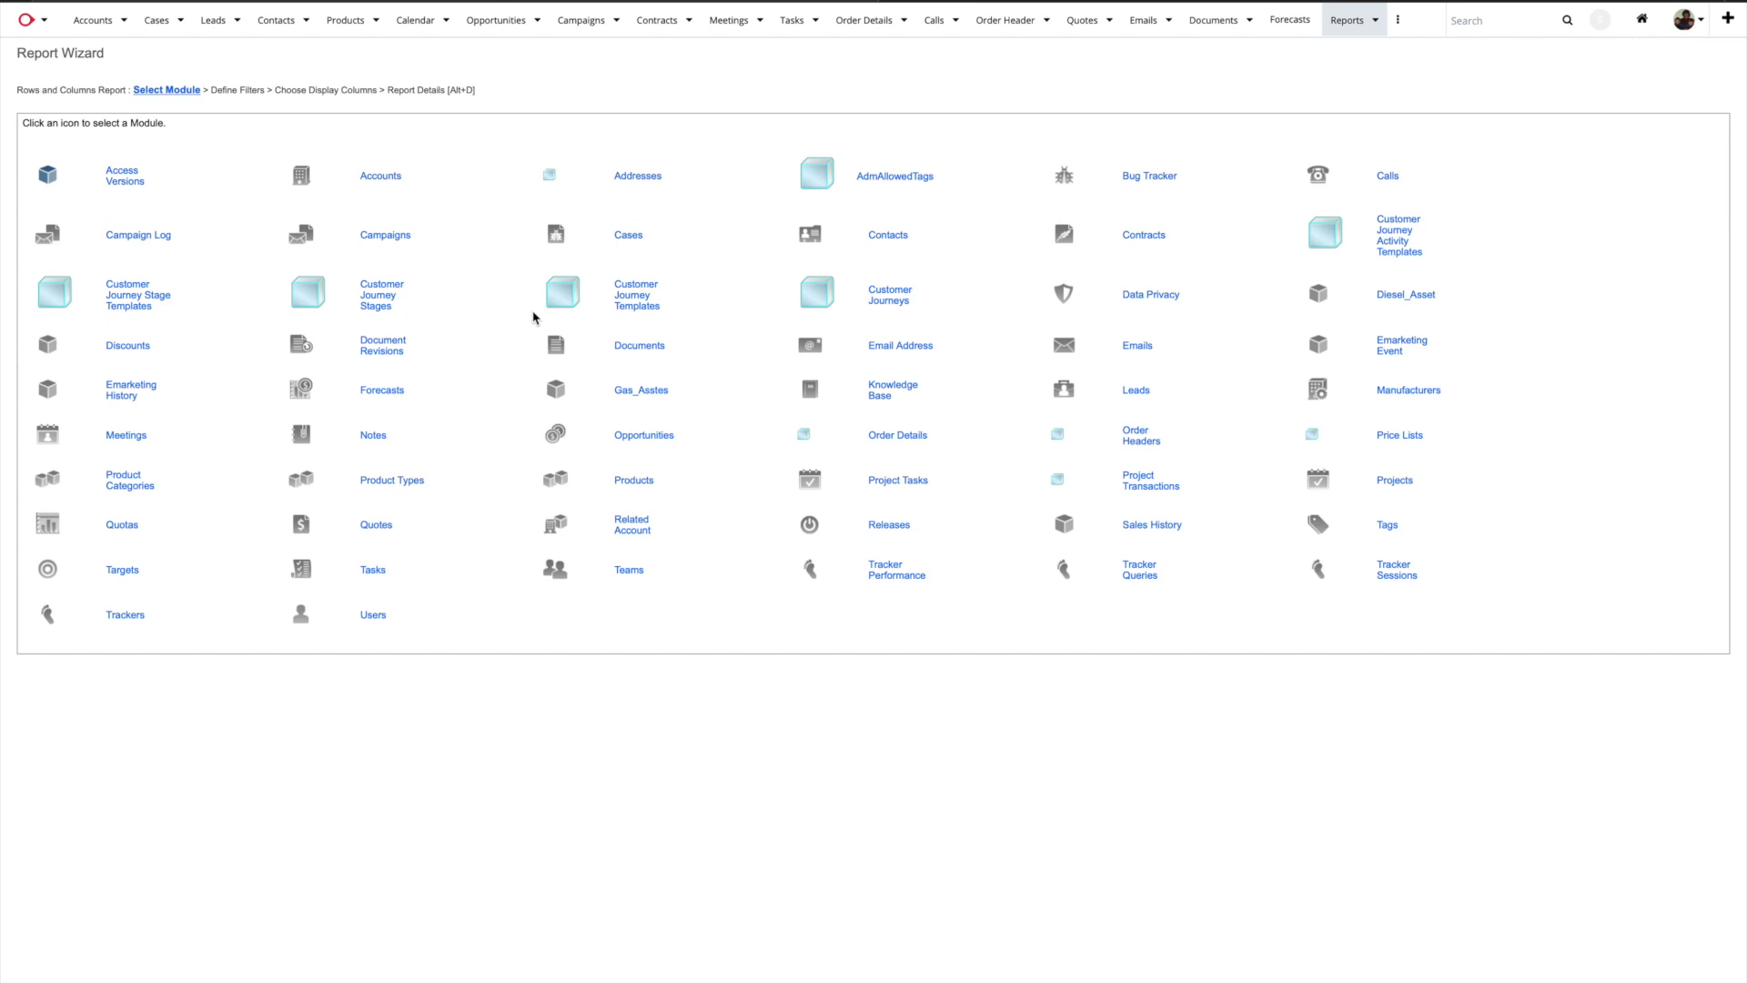
pyautogui.click(877, 238)
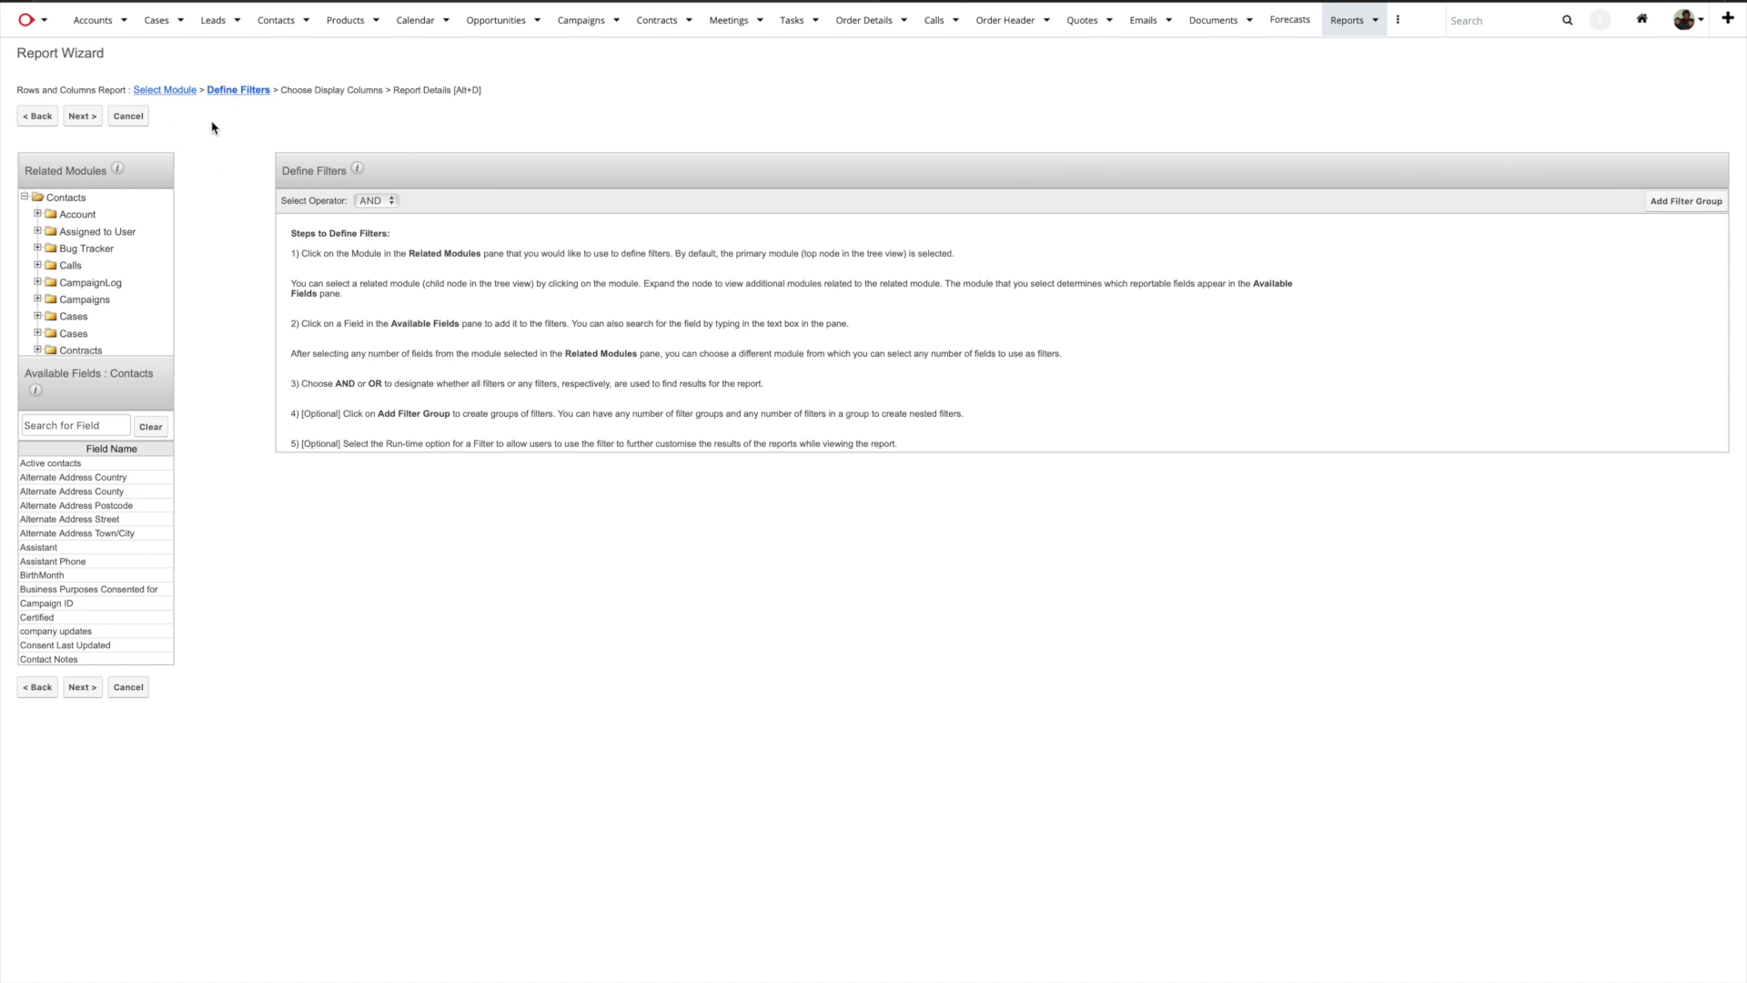
# Add a report filter on the related Account's OnStop field with the condition Equals "no"
pyautogui.click(77, 215)
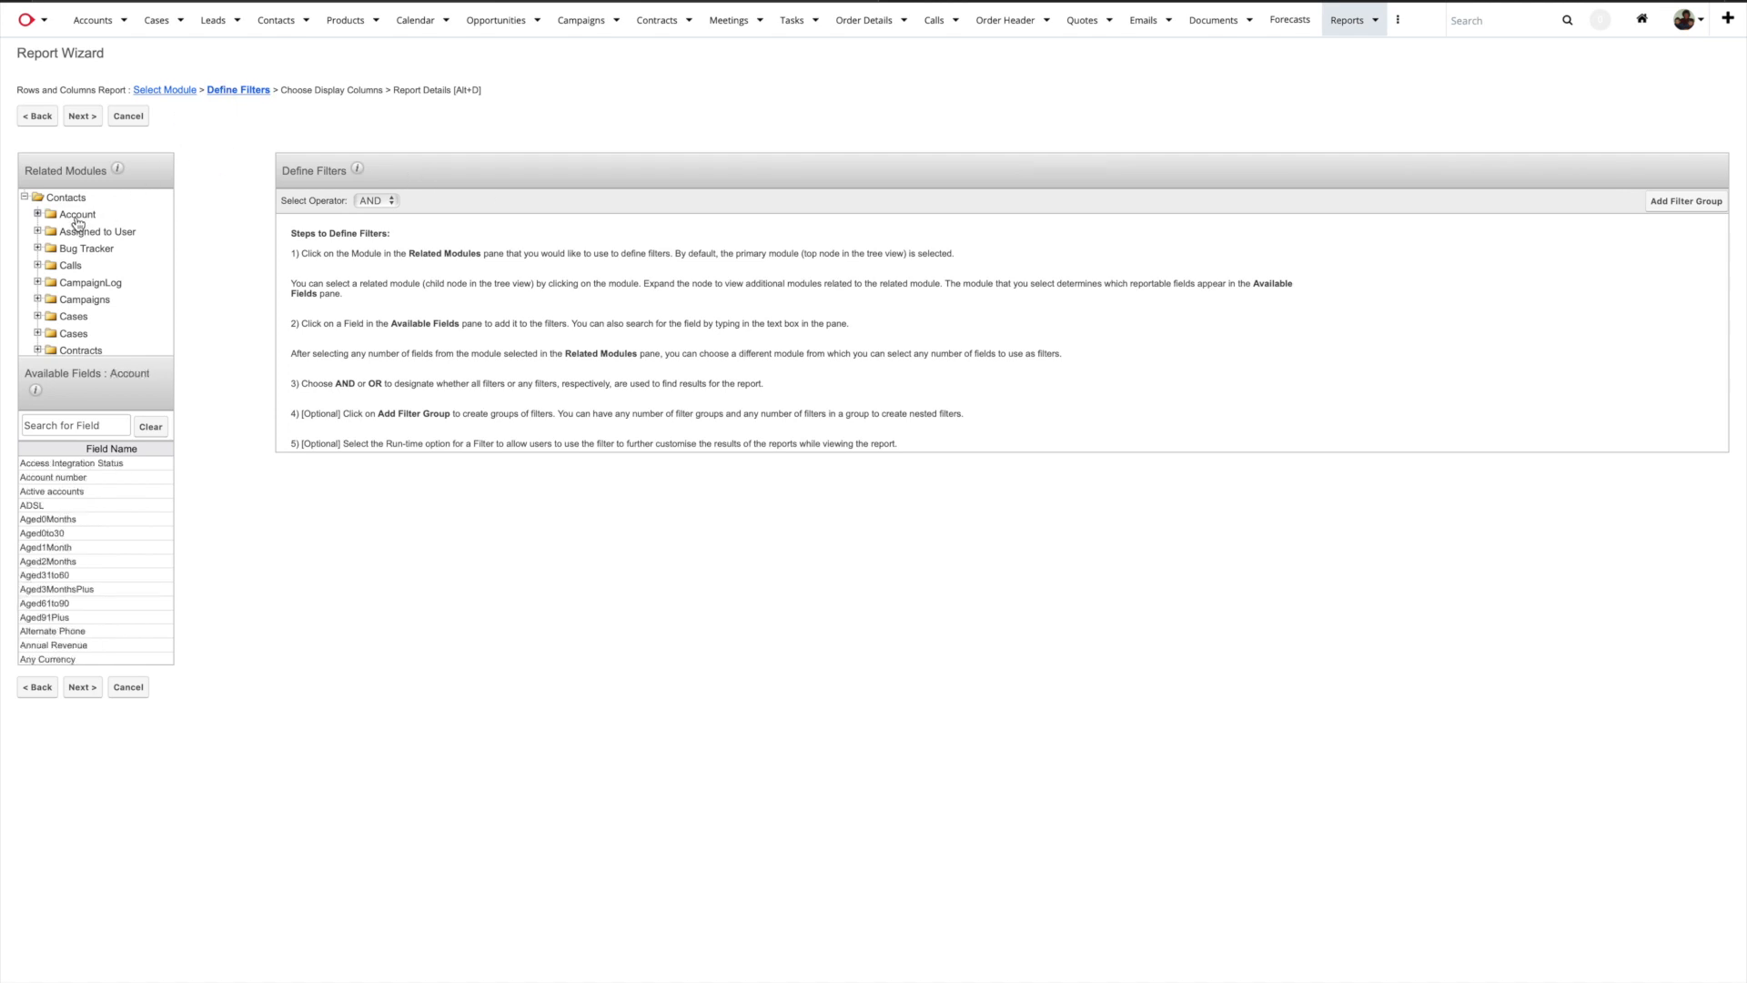
pyautogui.click(66, 428)
pyautogui.write('on')
pyautogui.click(74, 521)
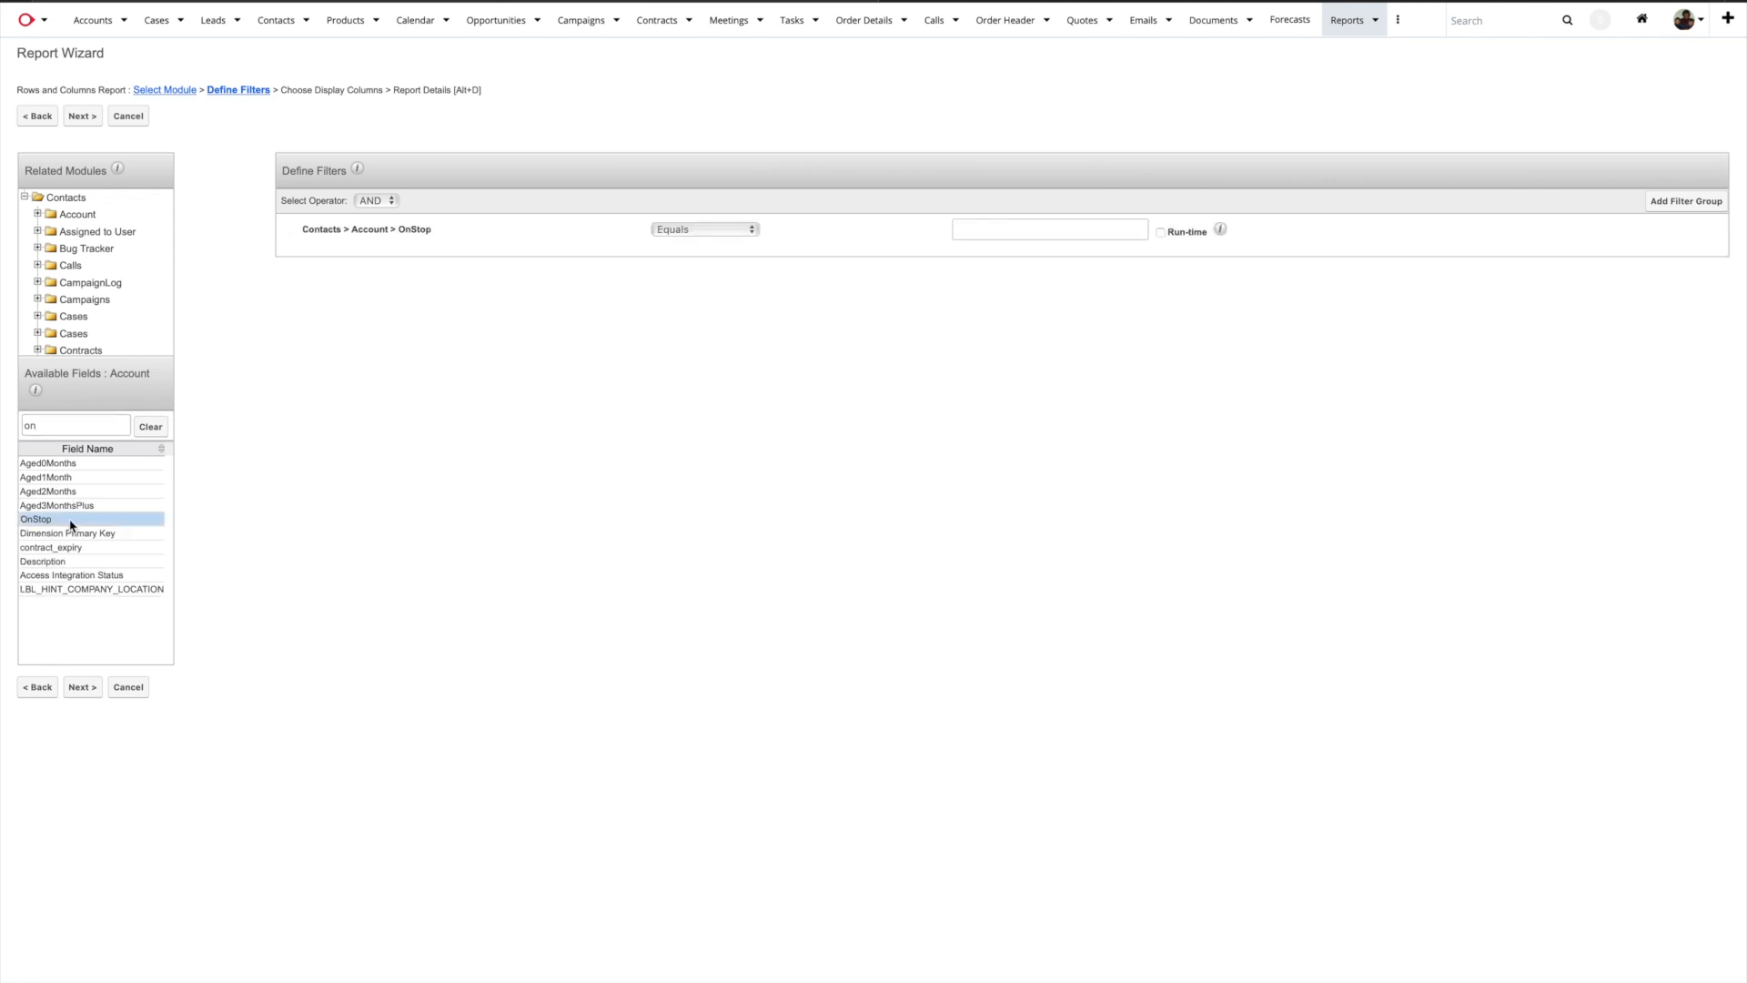
pyautogui.click(949, 225)
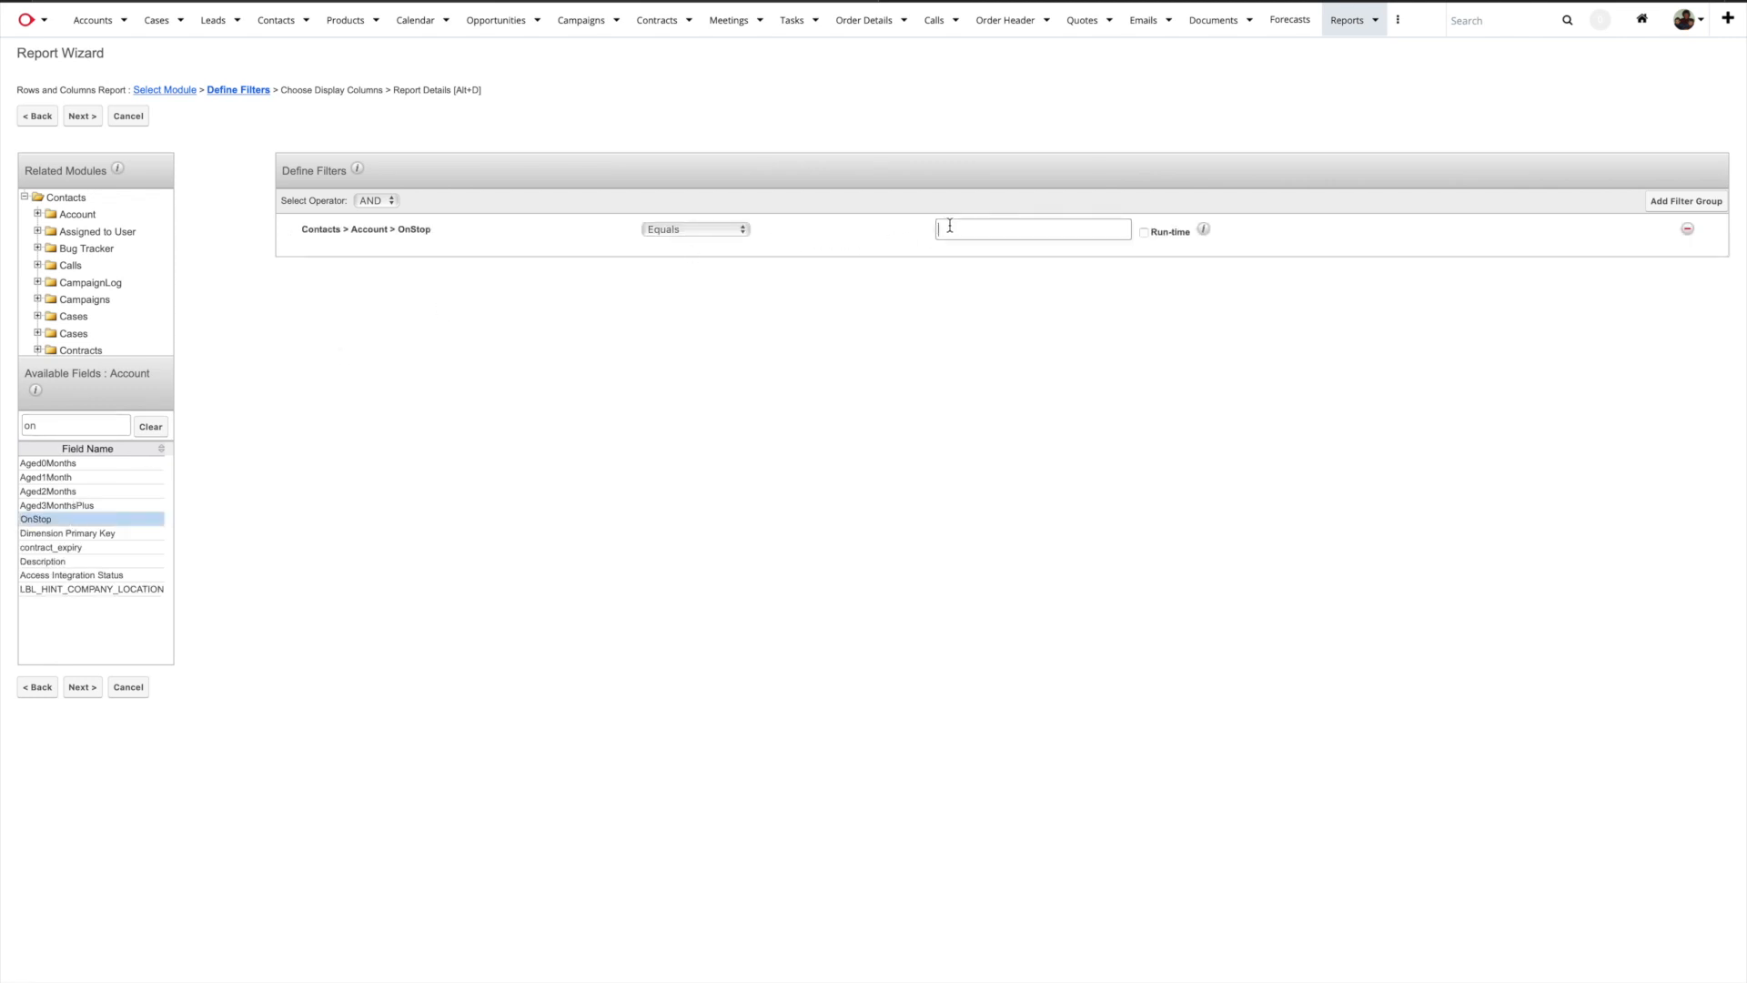
pyautogui.click(690, 395)
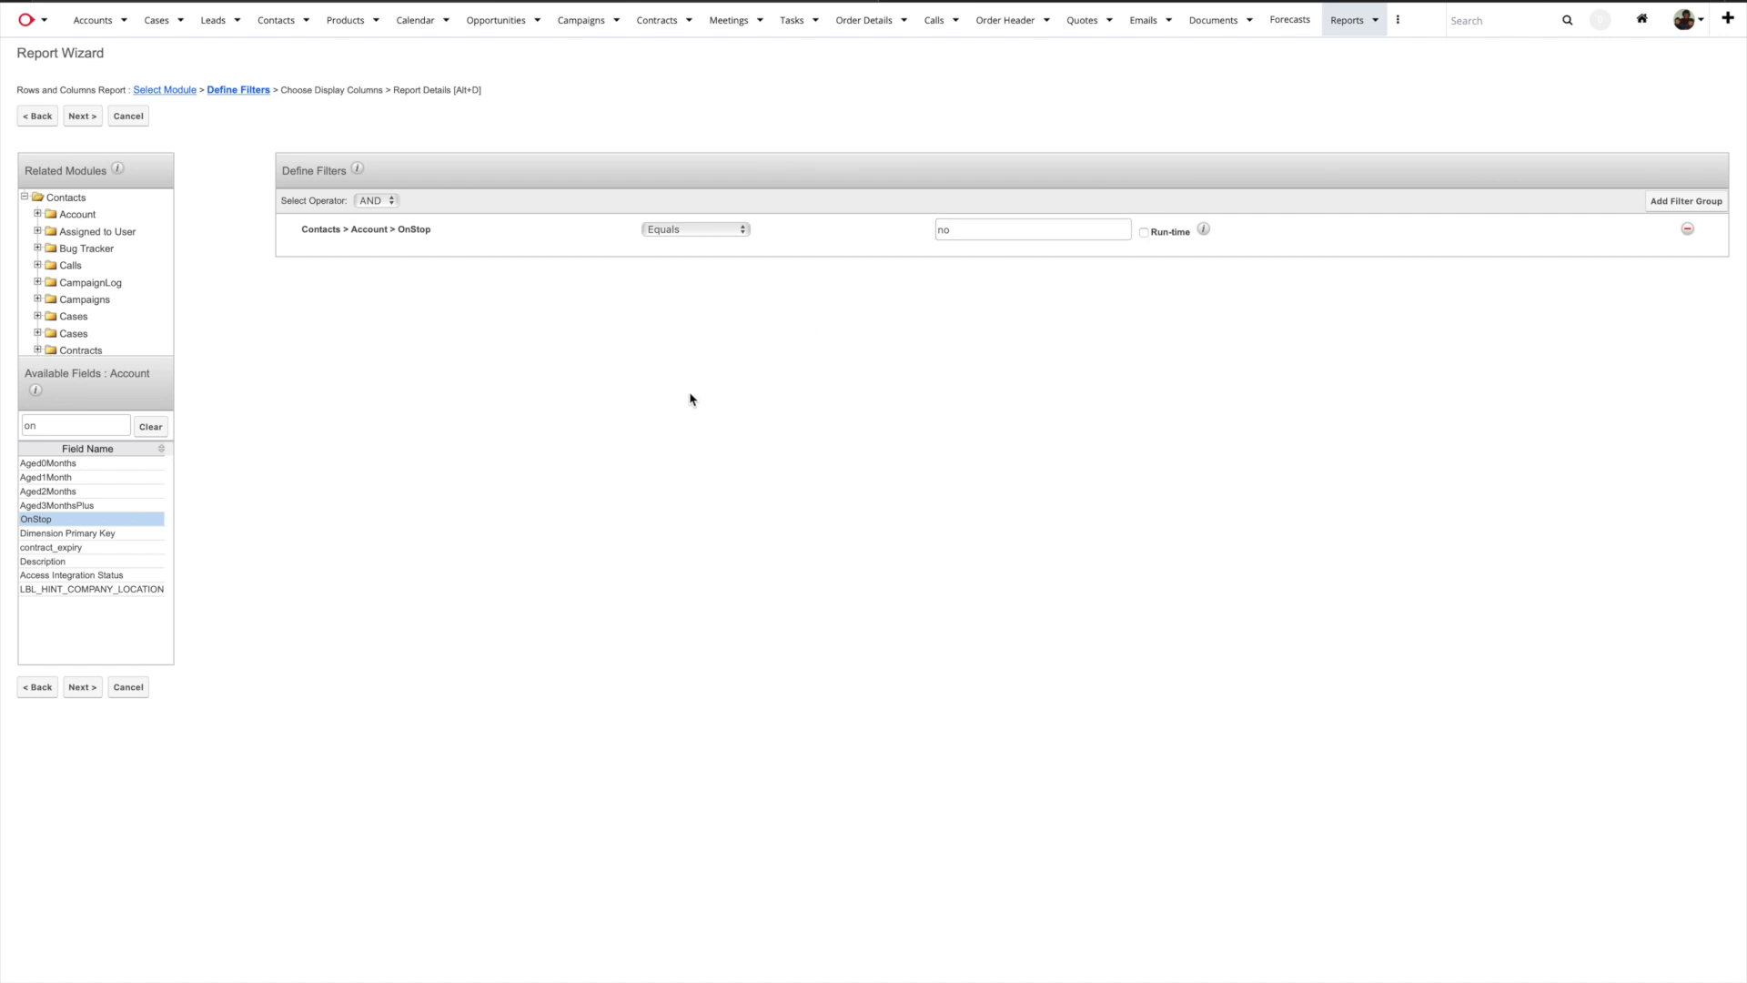
# Define the report's display columns as the contact's First Name and Last Name plus the related Account's Name
pyautogui.click(81, 116)
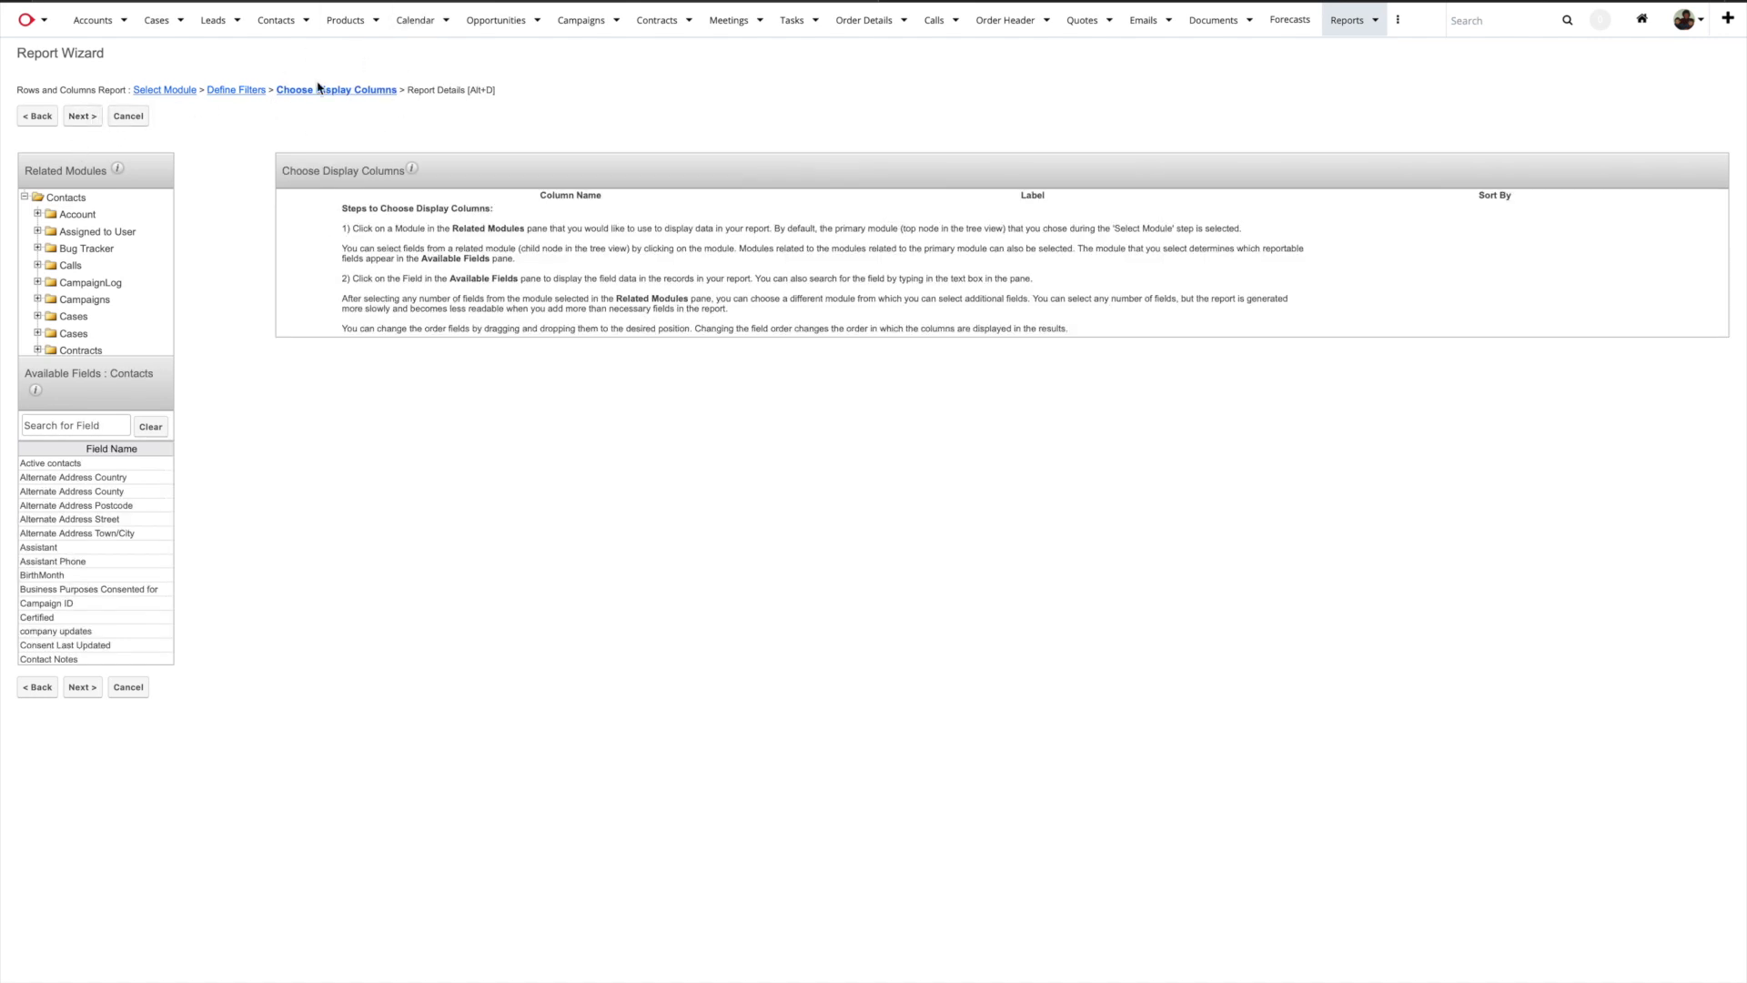
pyautogui.click(82, 421)
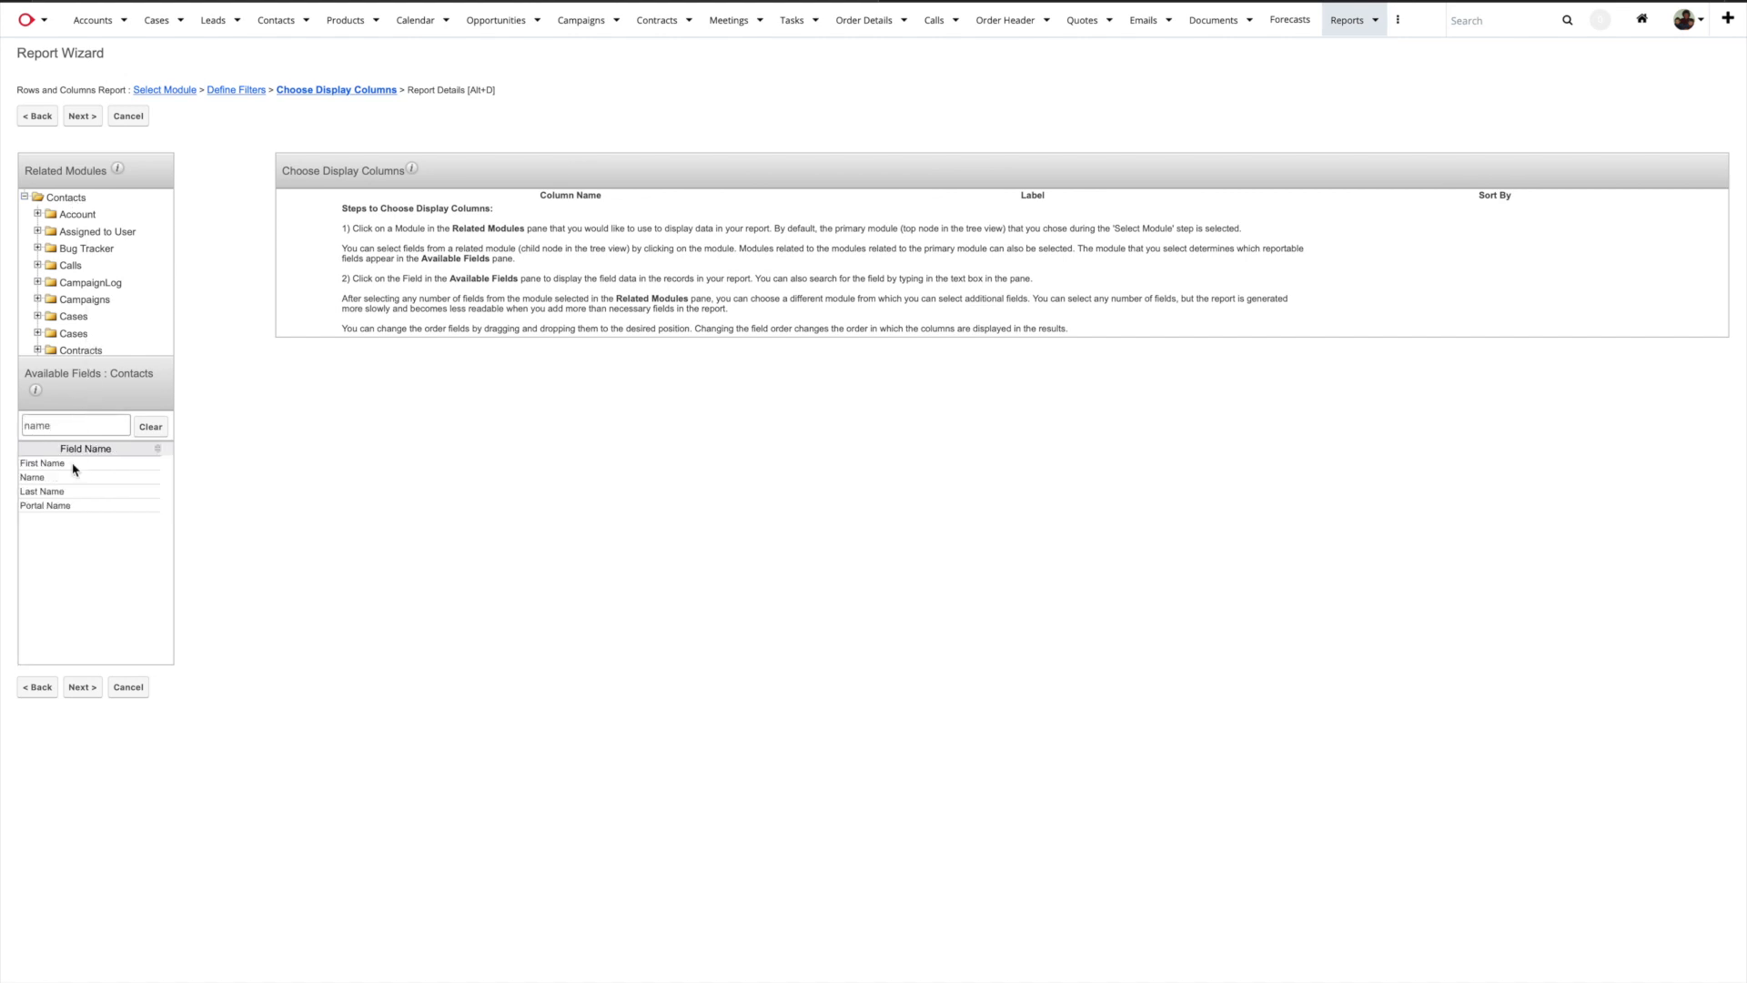
pyautogui.click(67, 464)
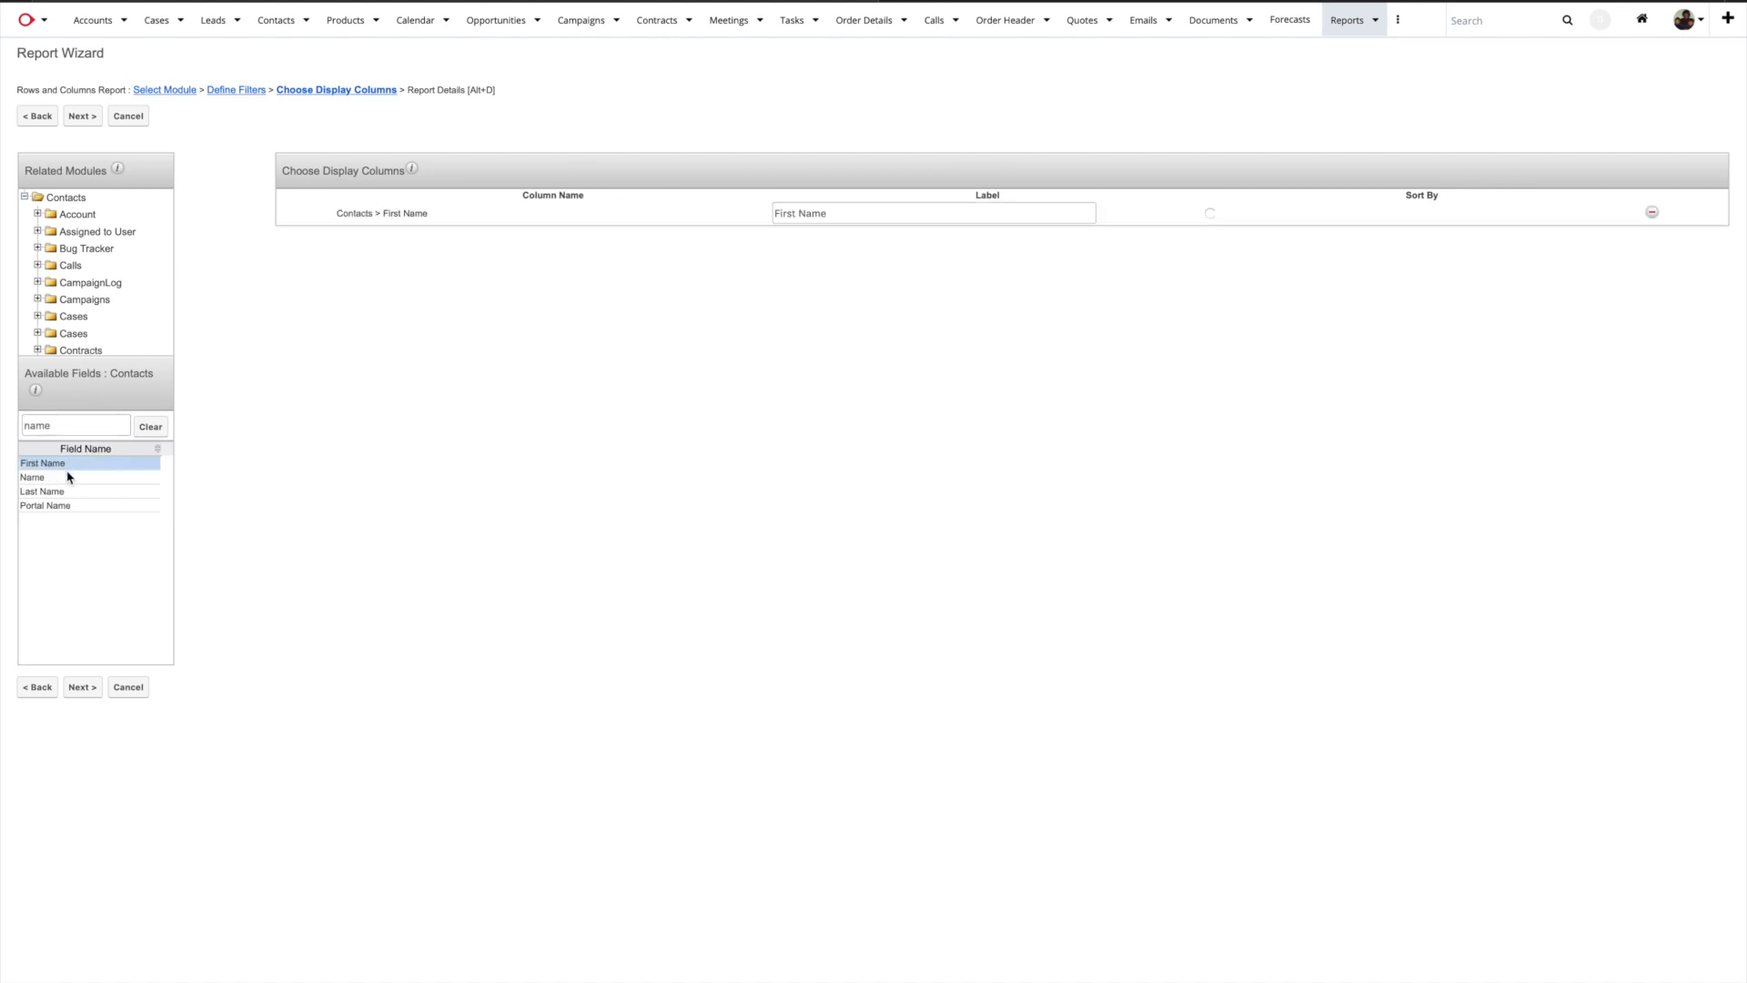
pyautogui.click(62, 491)
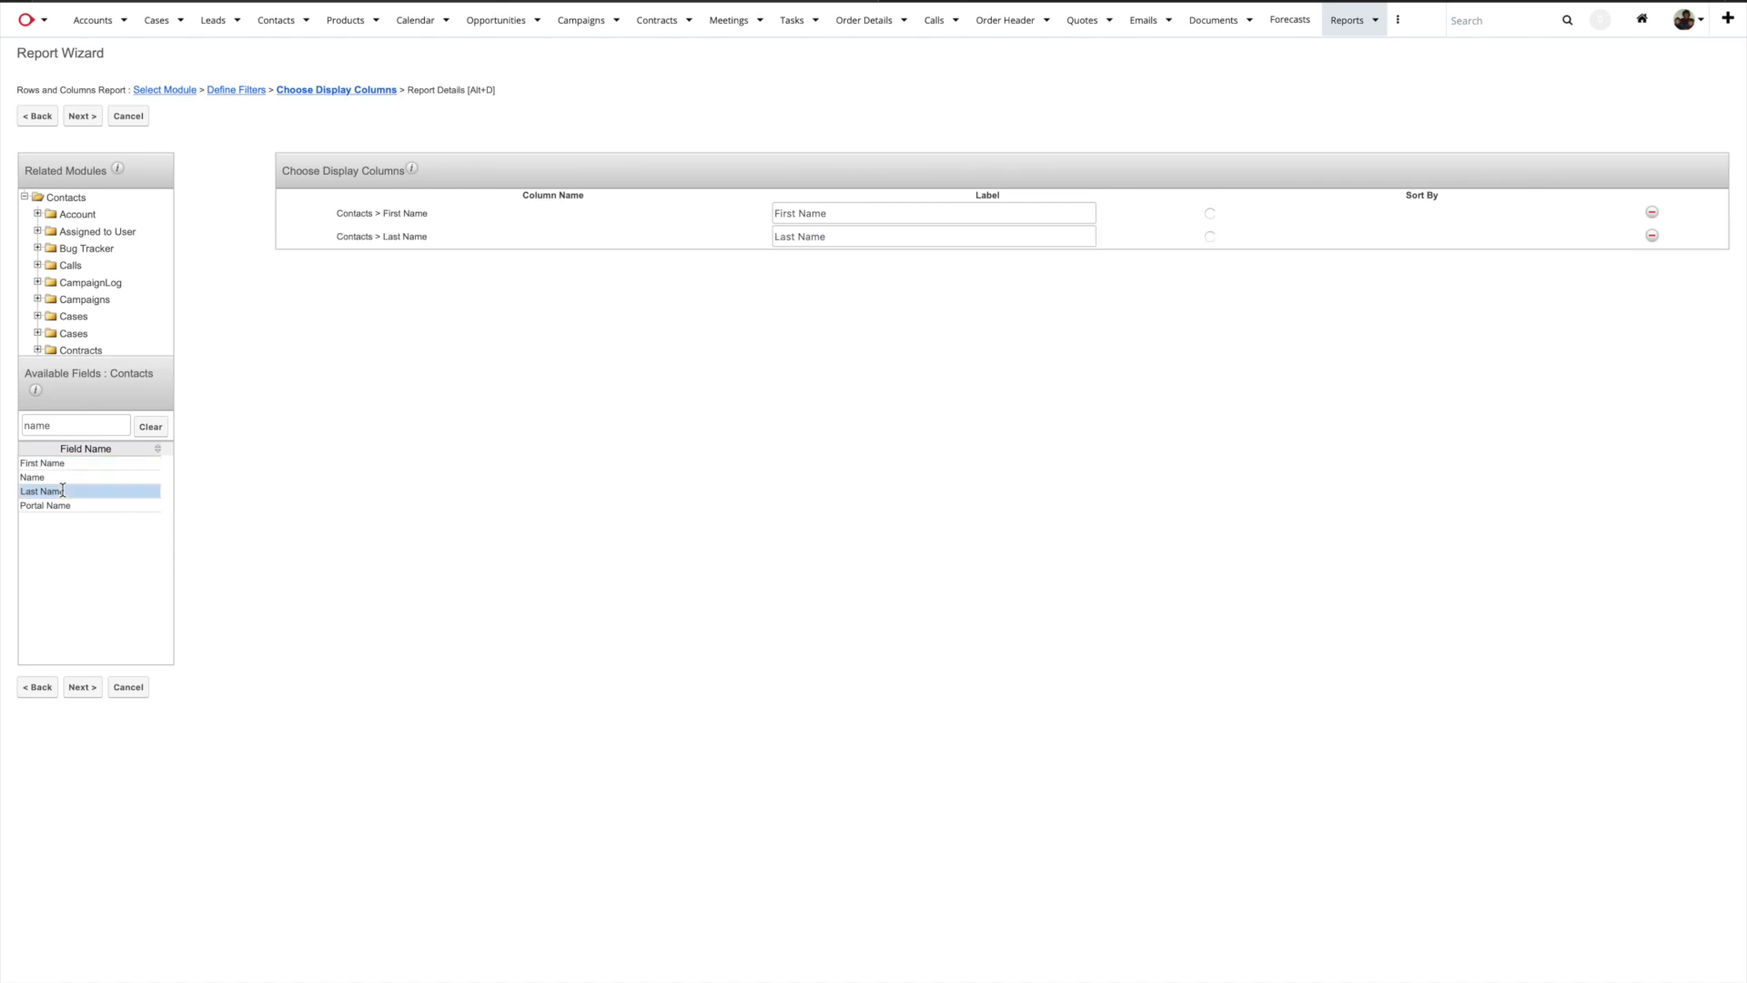
pyautogui.click(80, 215)
pyautogui.click(73, 426)
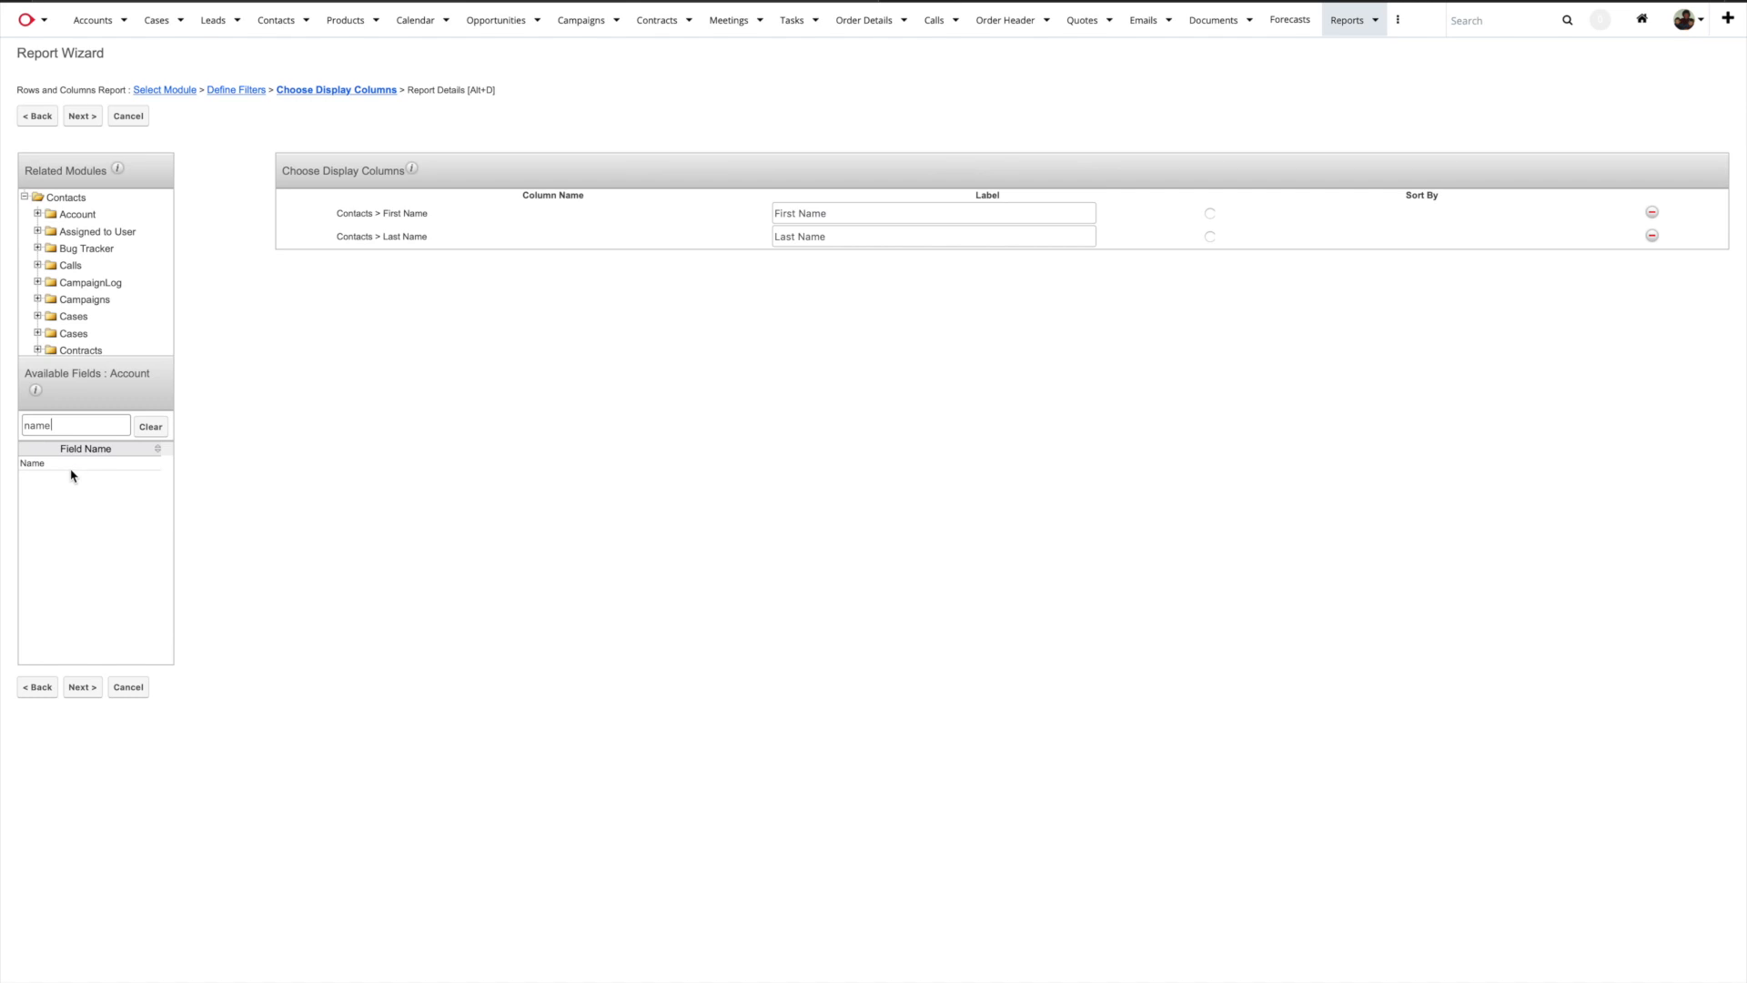
pyautogui.click(71, 465)
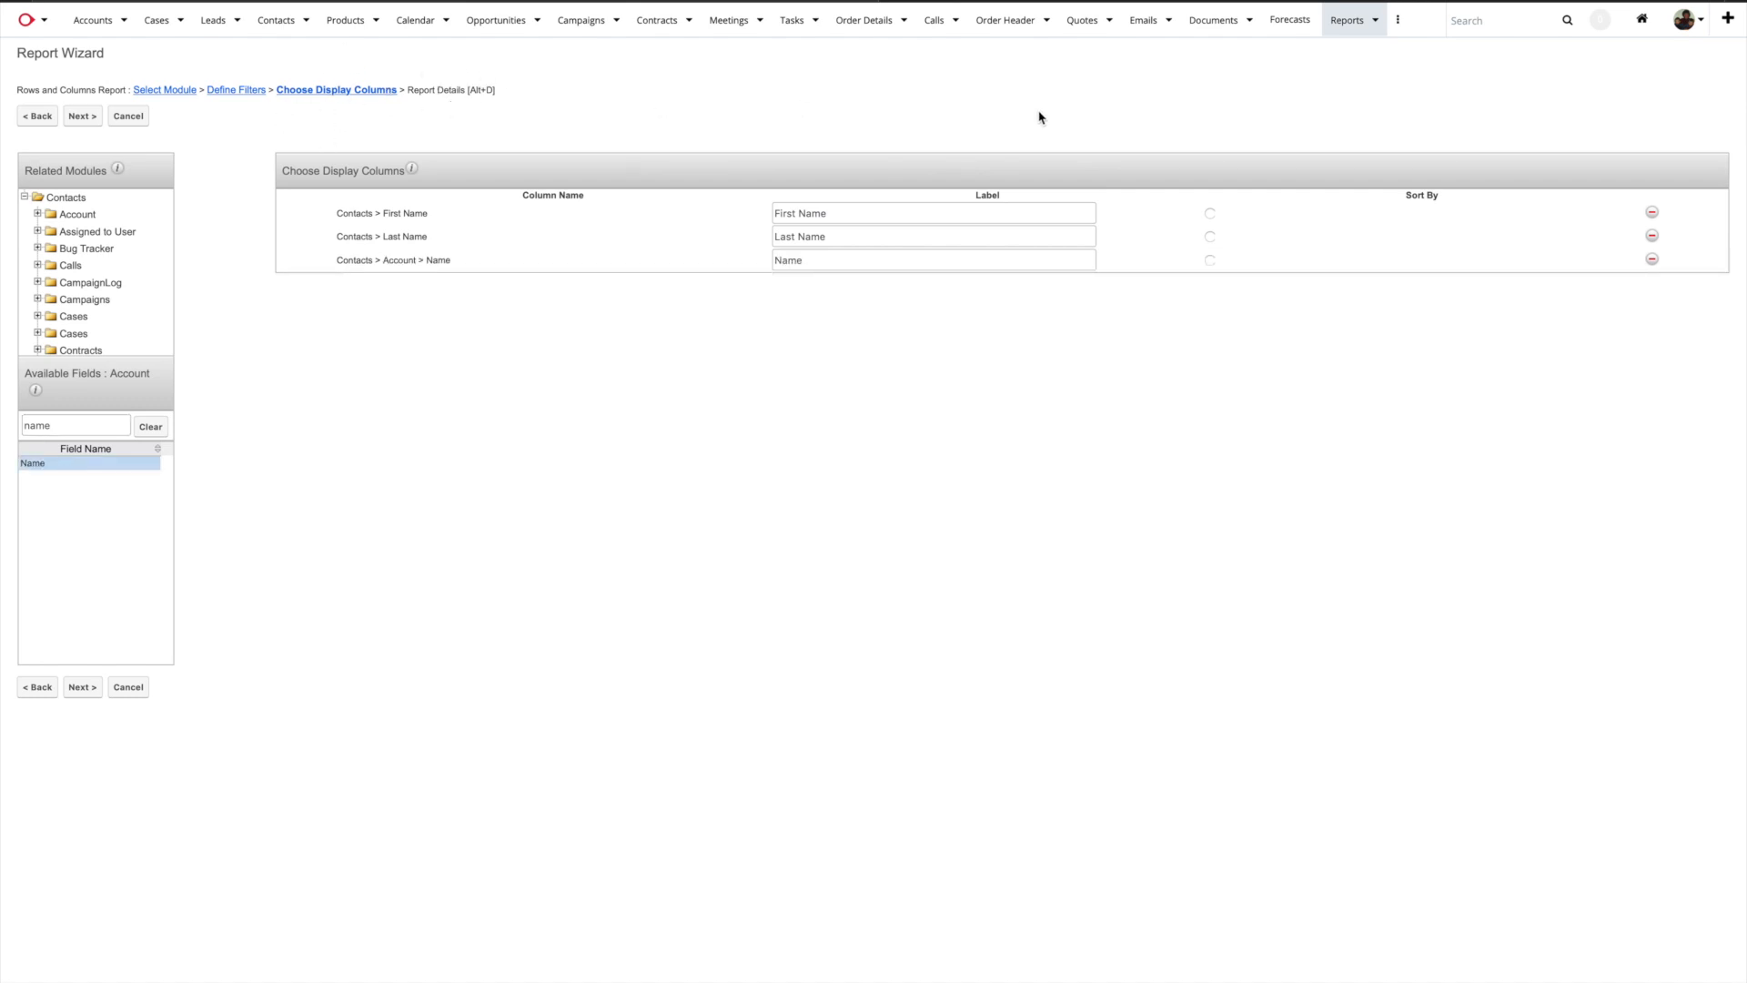
# Link contacts to the existing "london" target list from the "contacts in london" report and check the list's contacts
pyautogui.click(1398, 21)
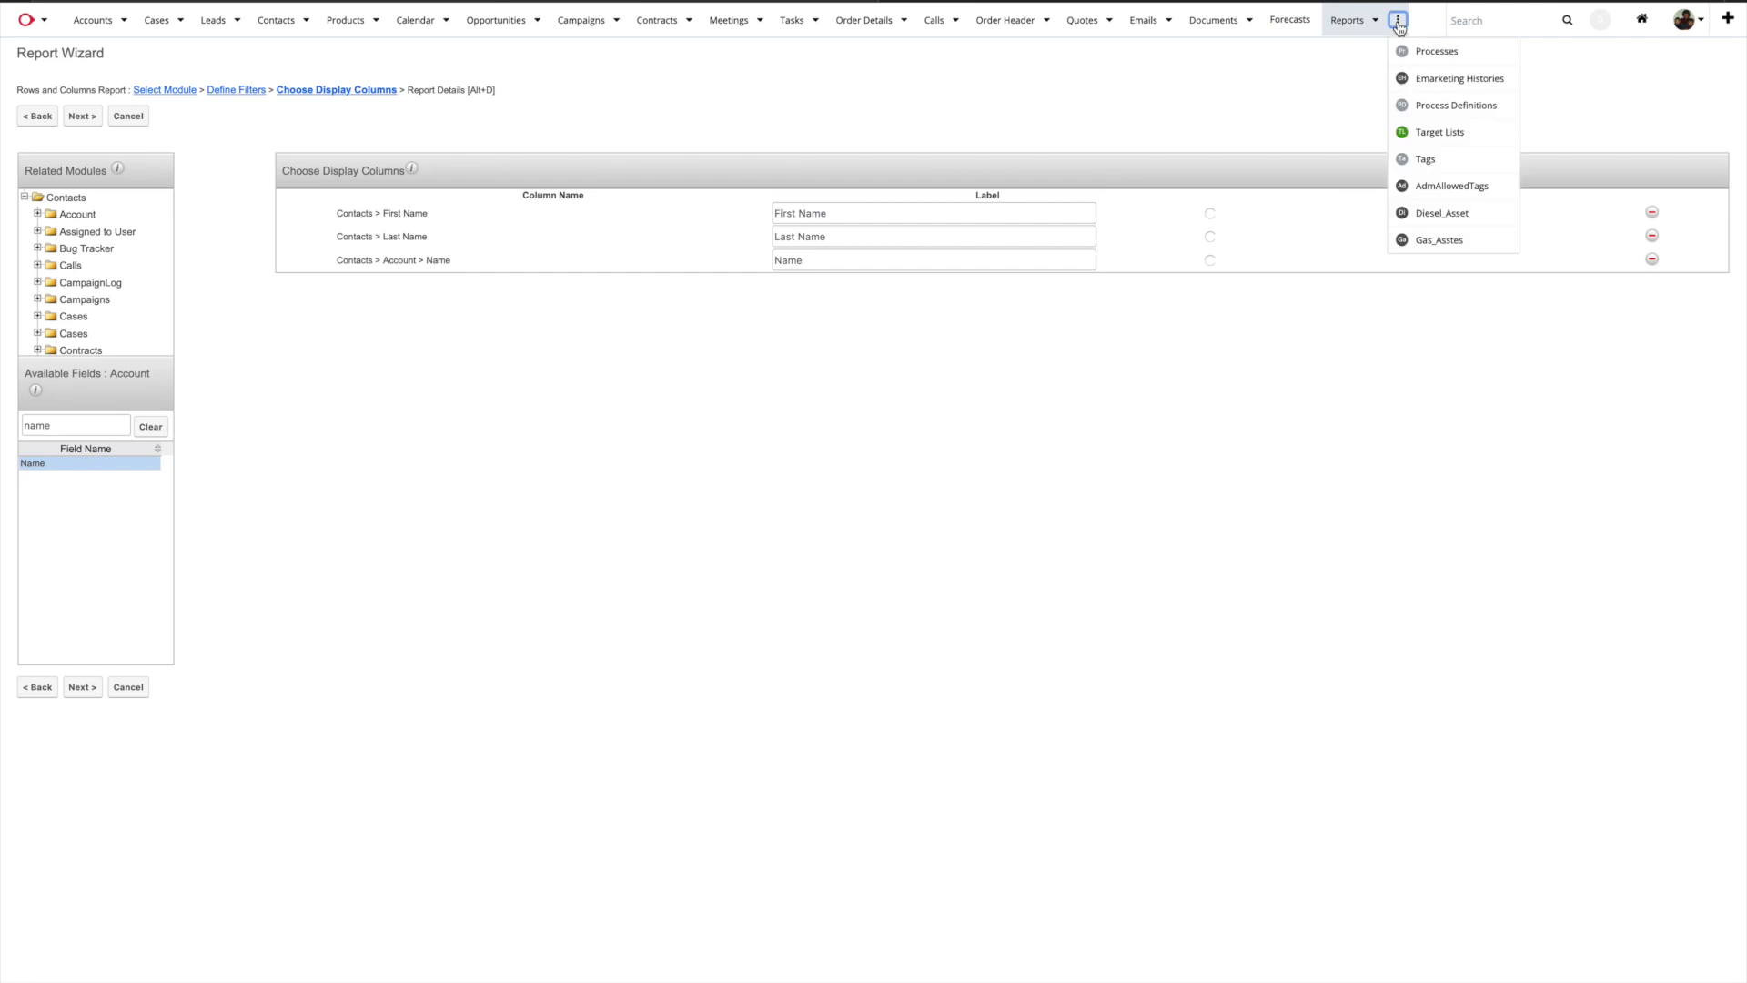
pyautogui.click(1443, 137)
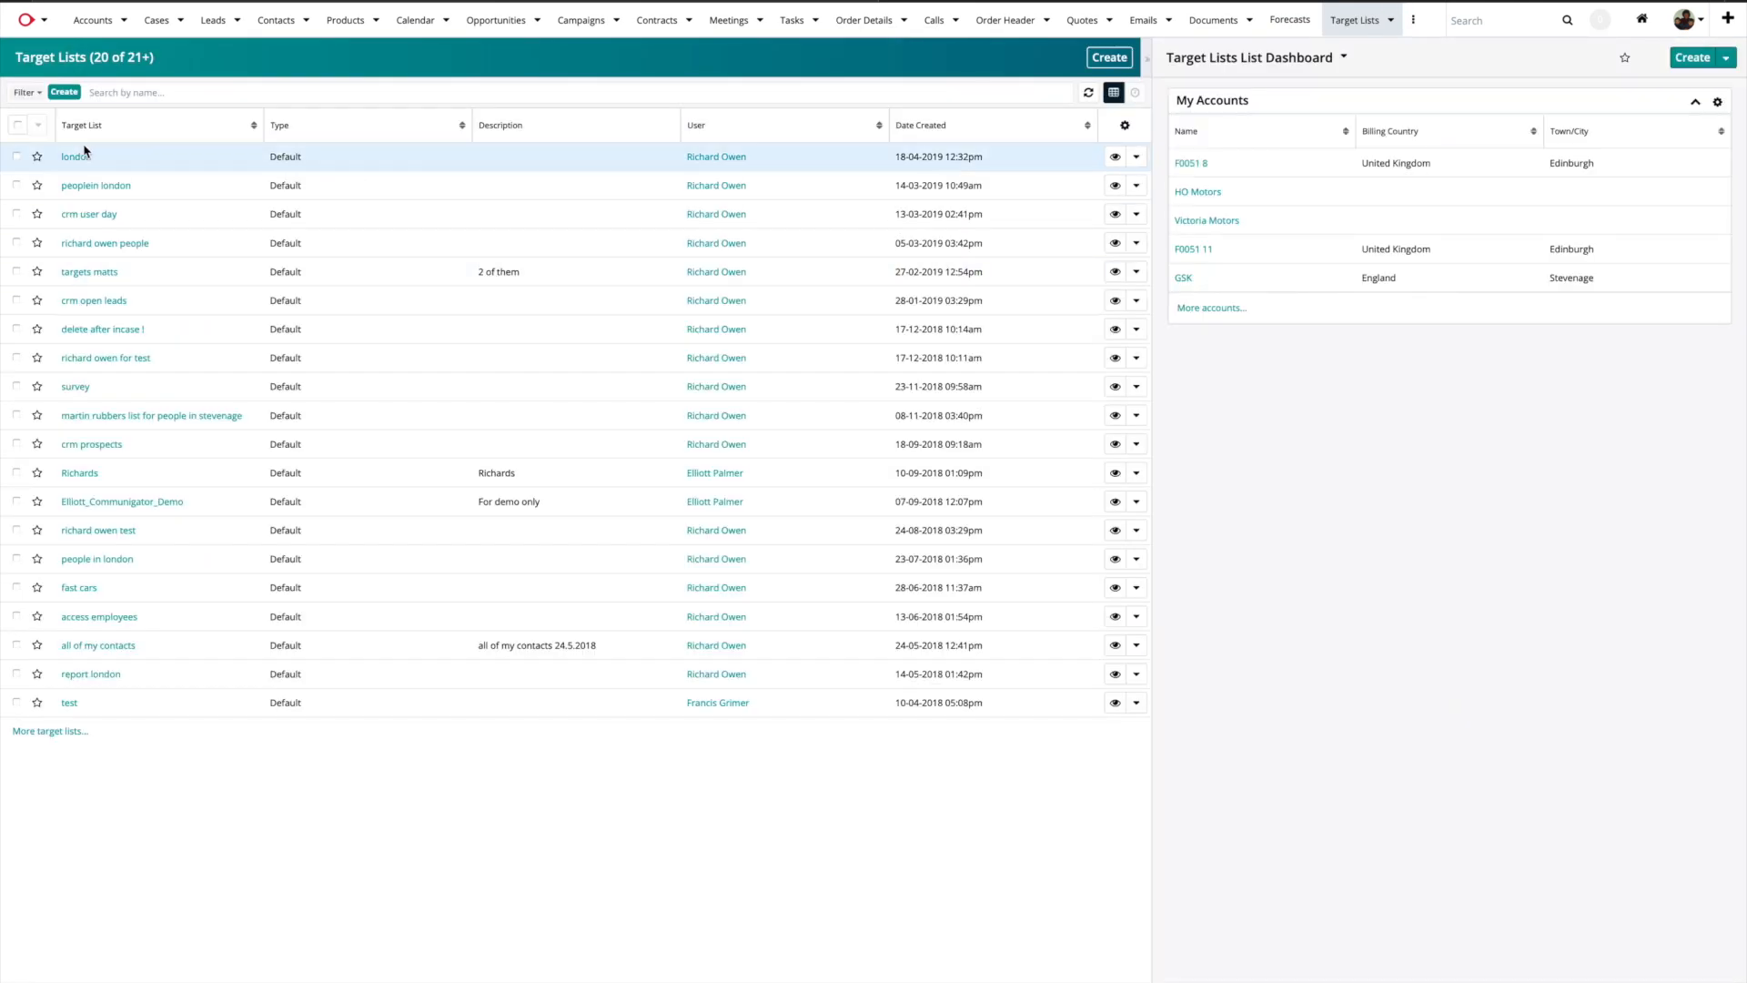
pyautogui.click(81, 160)
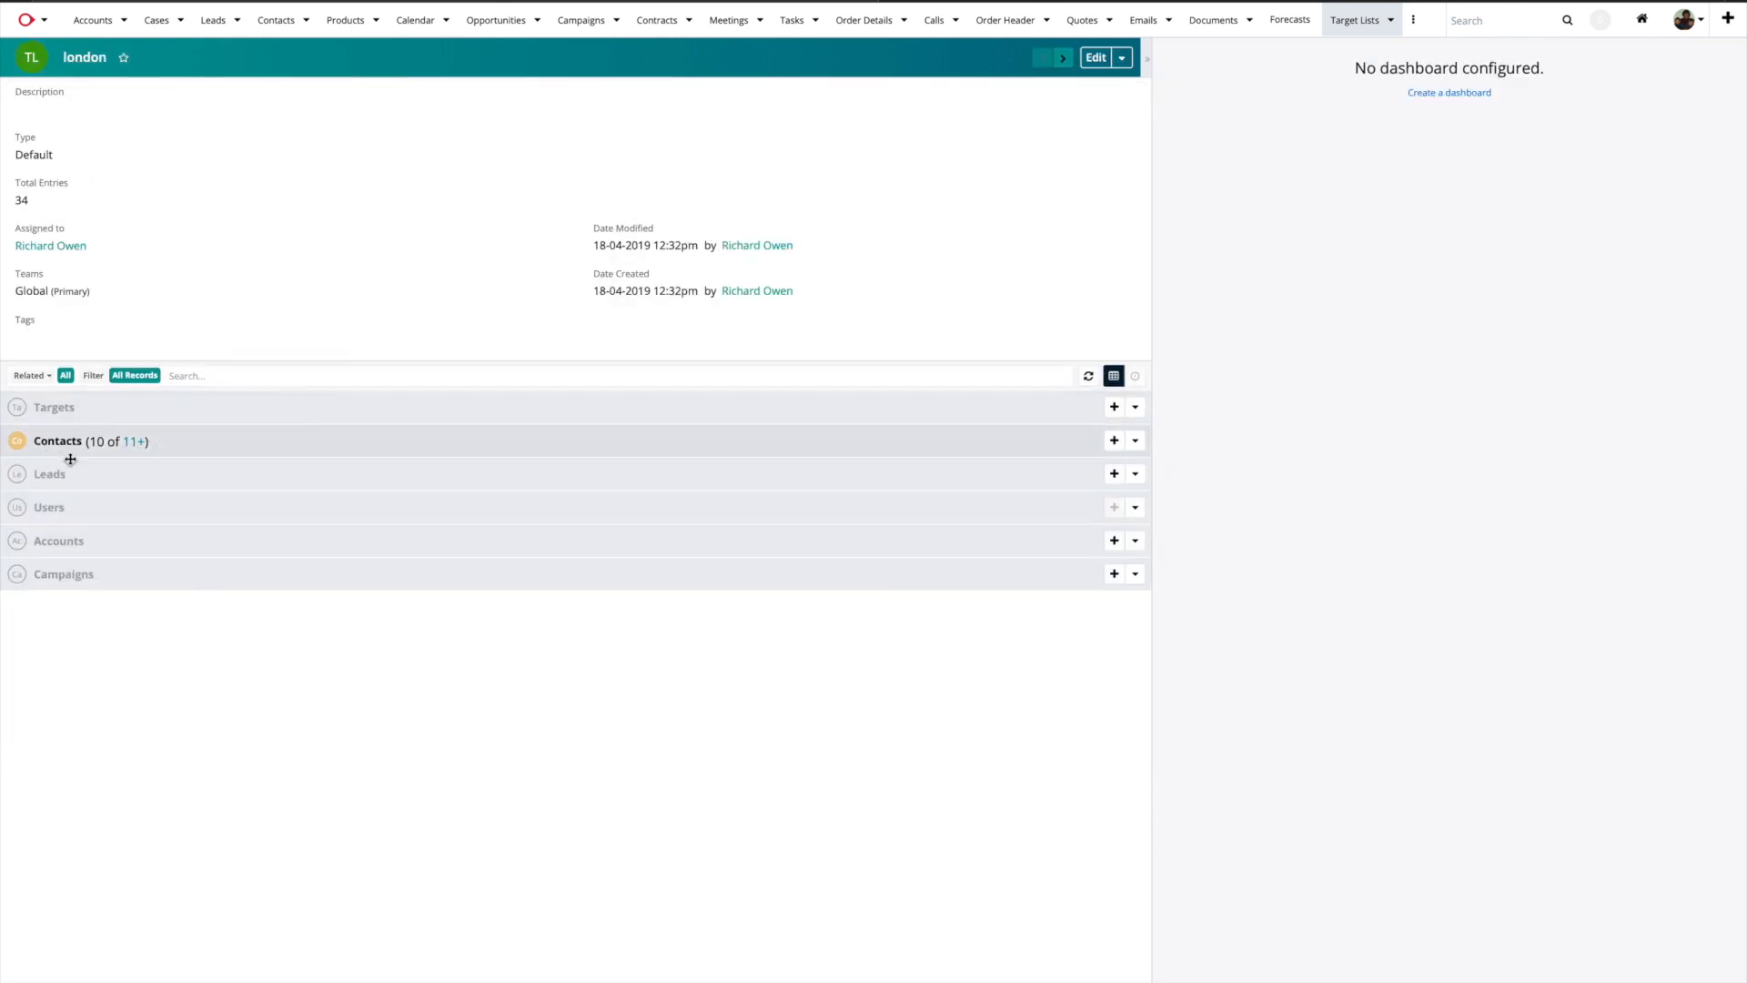
pyautogui.click(1136, 442)
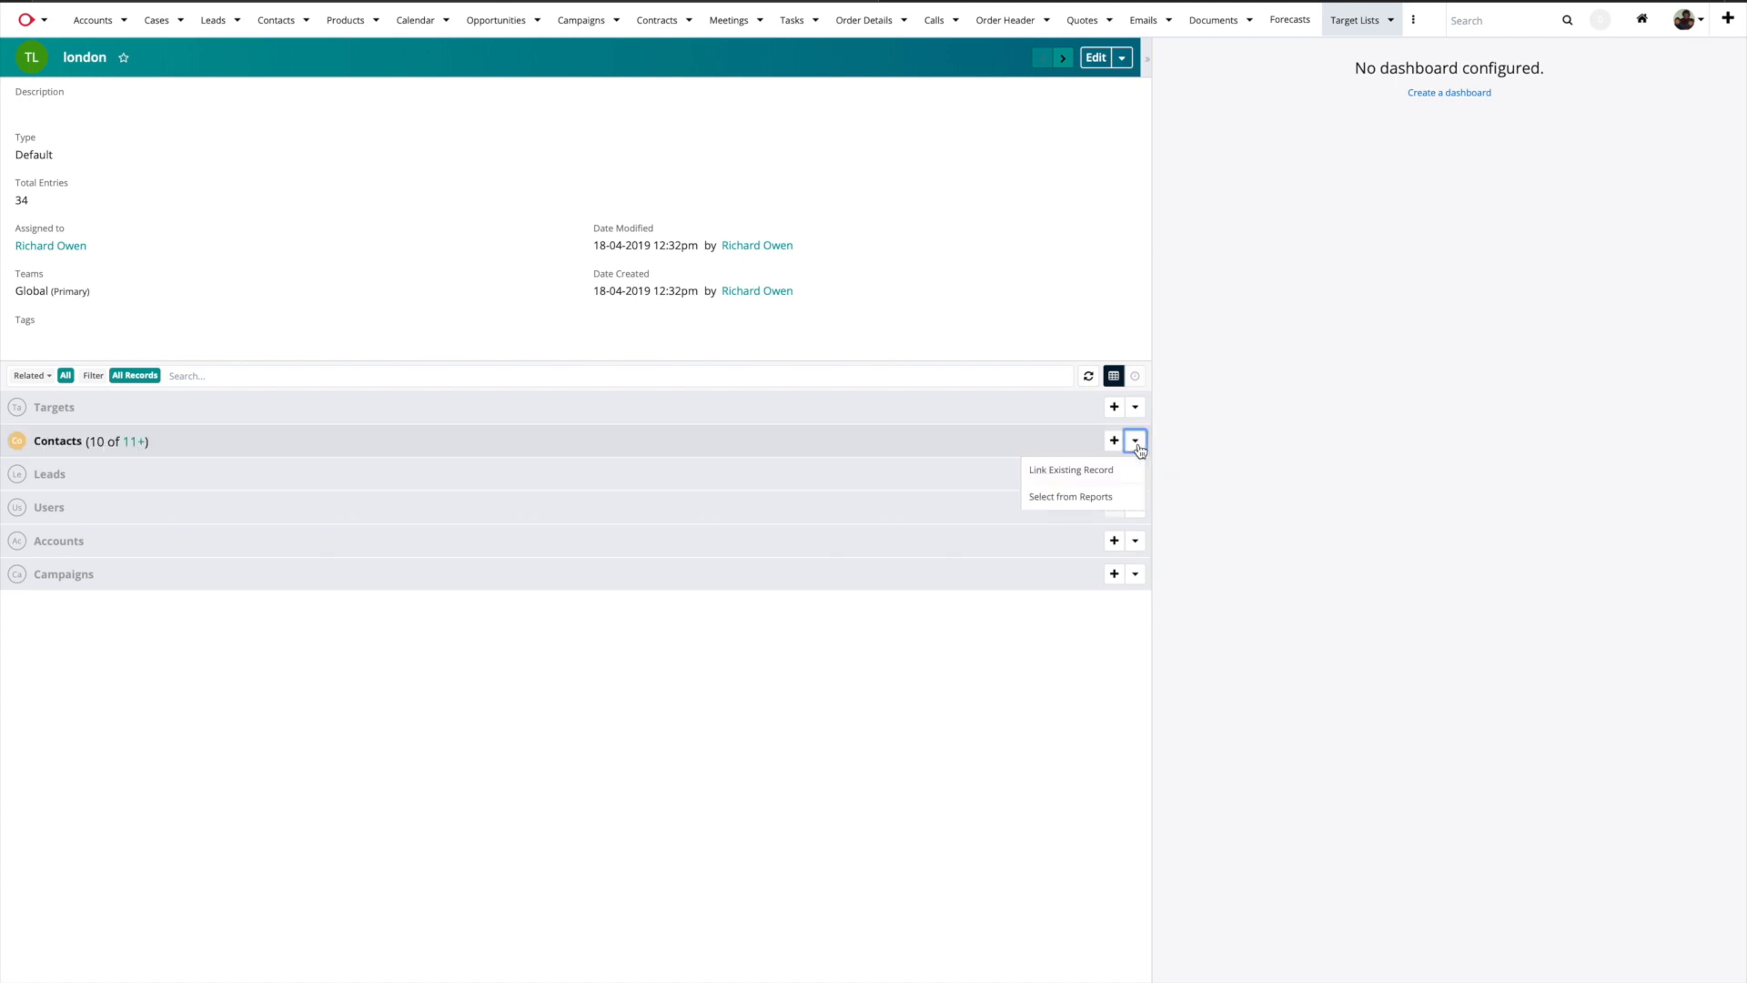
pyautogui.click(1101, 508)
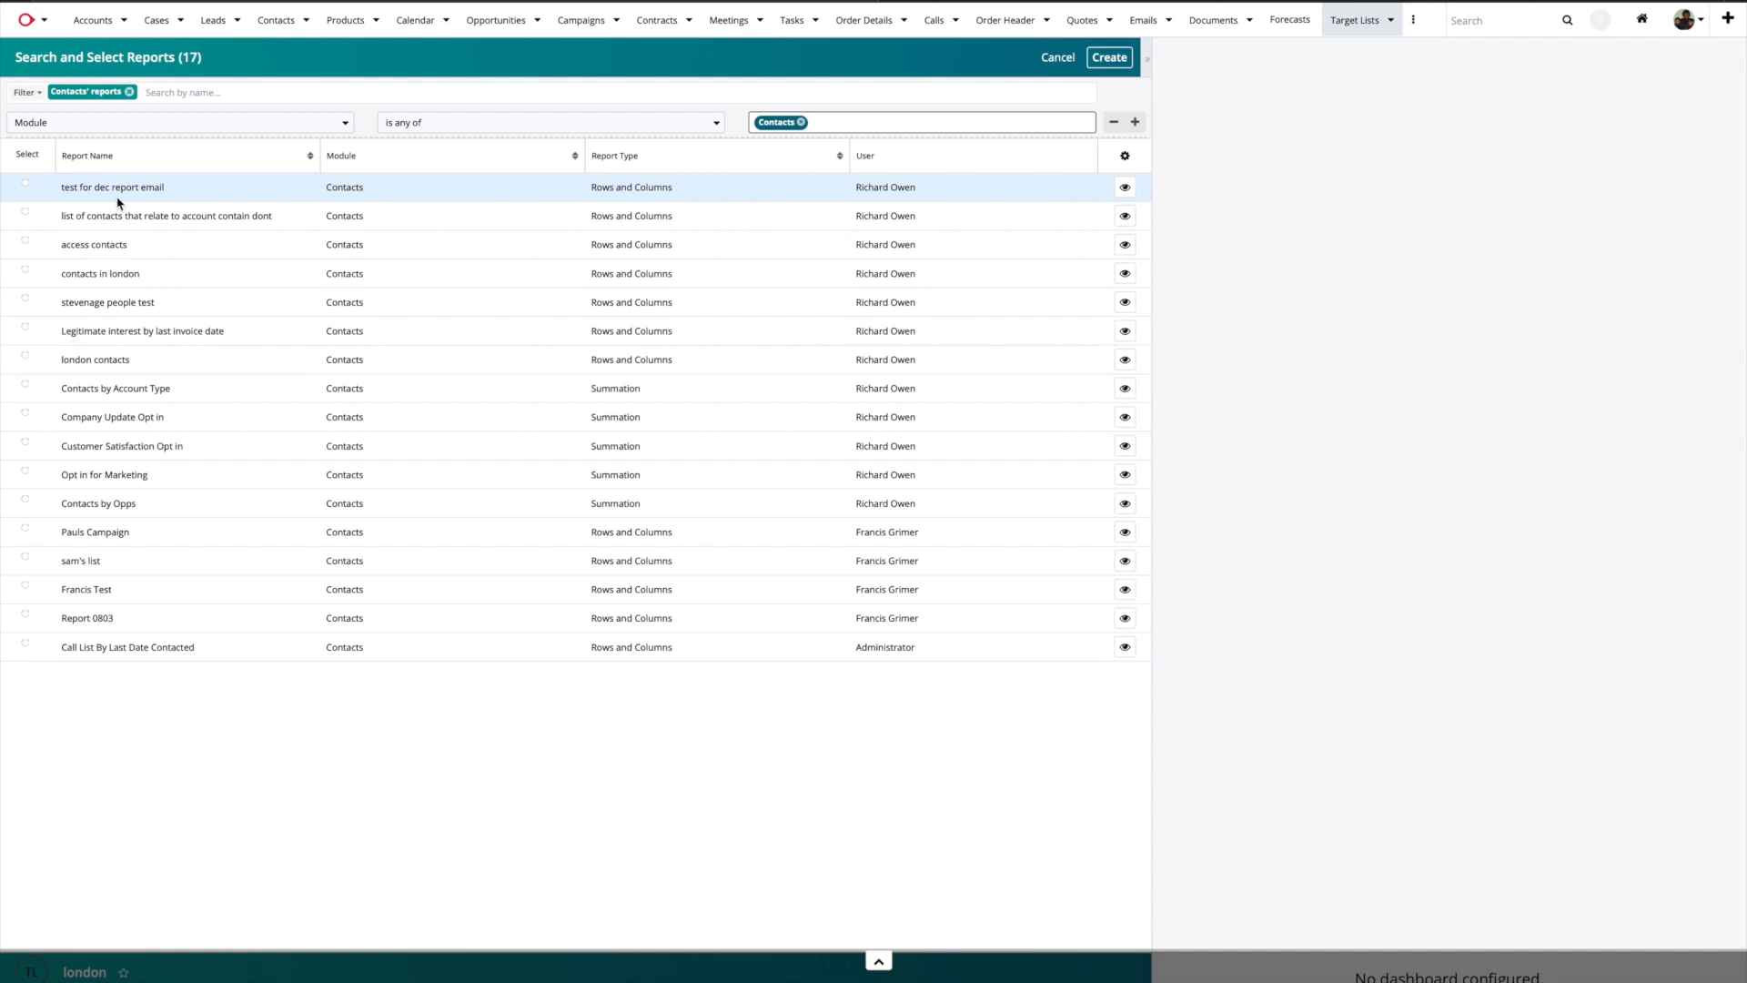
pyautogui.click(25, 272)
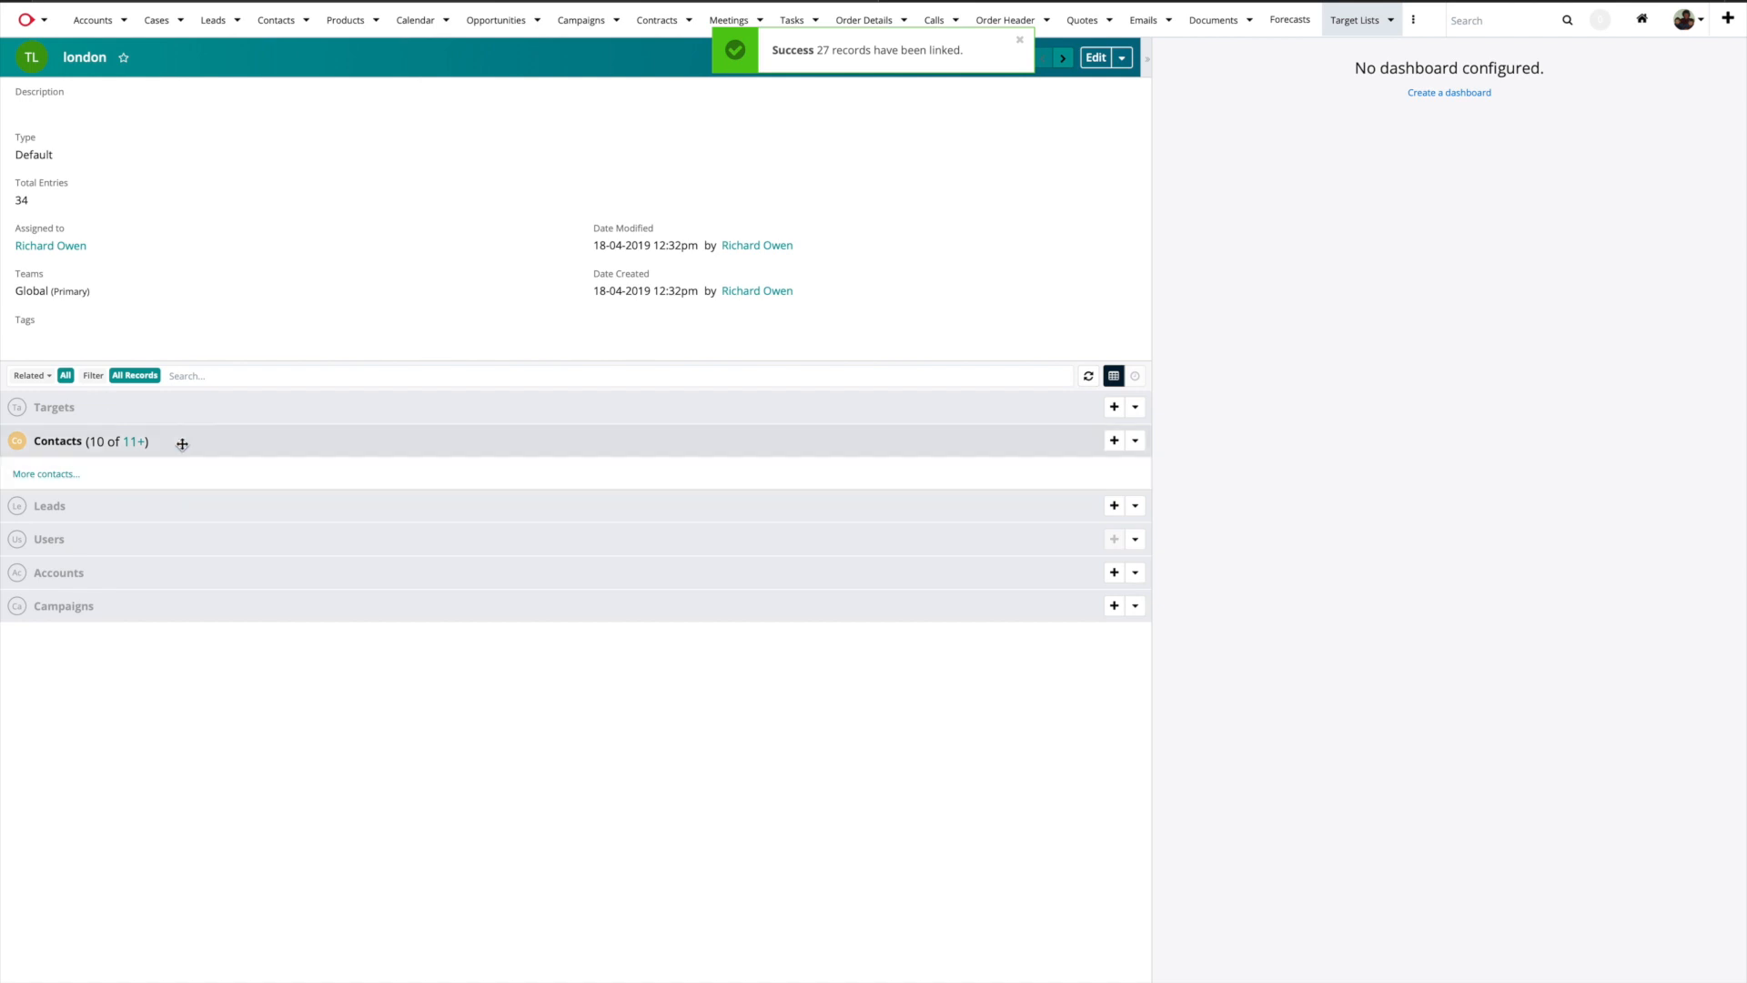
pyautogui.click(80, 475)
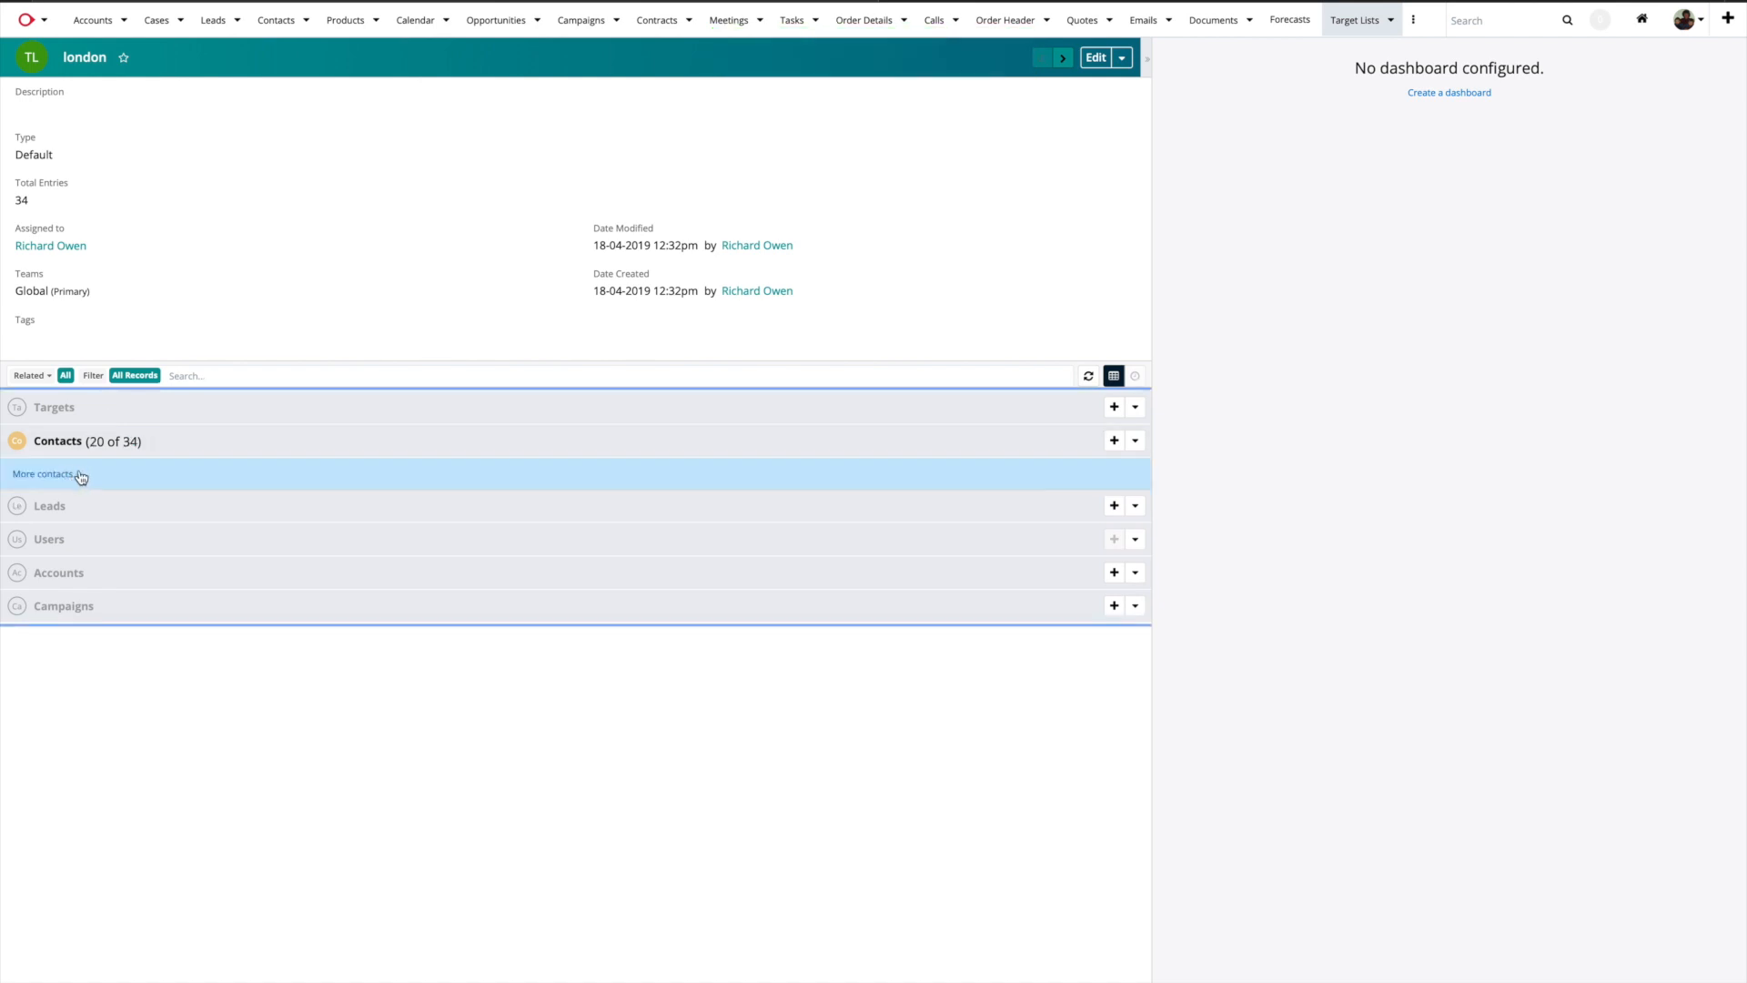
pyautogui.click(208, 446)
pyautogui.click(209, 446)
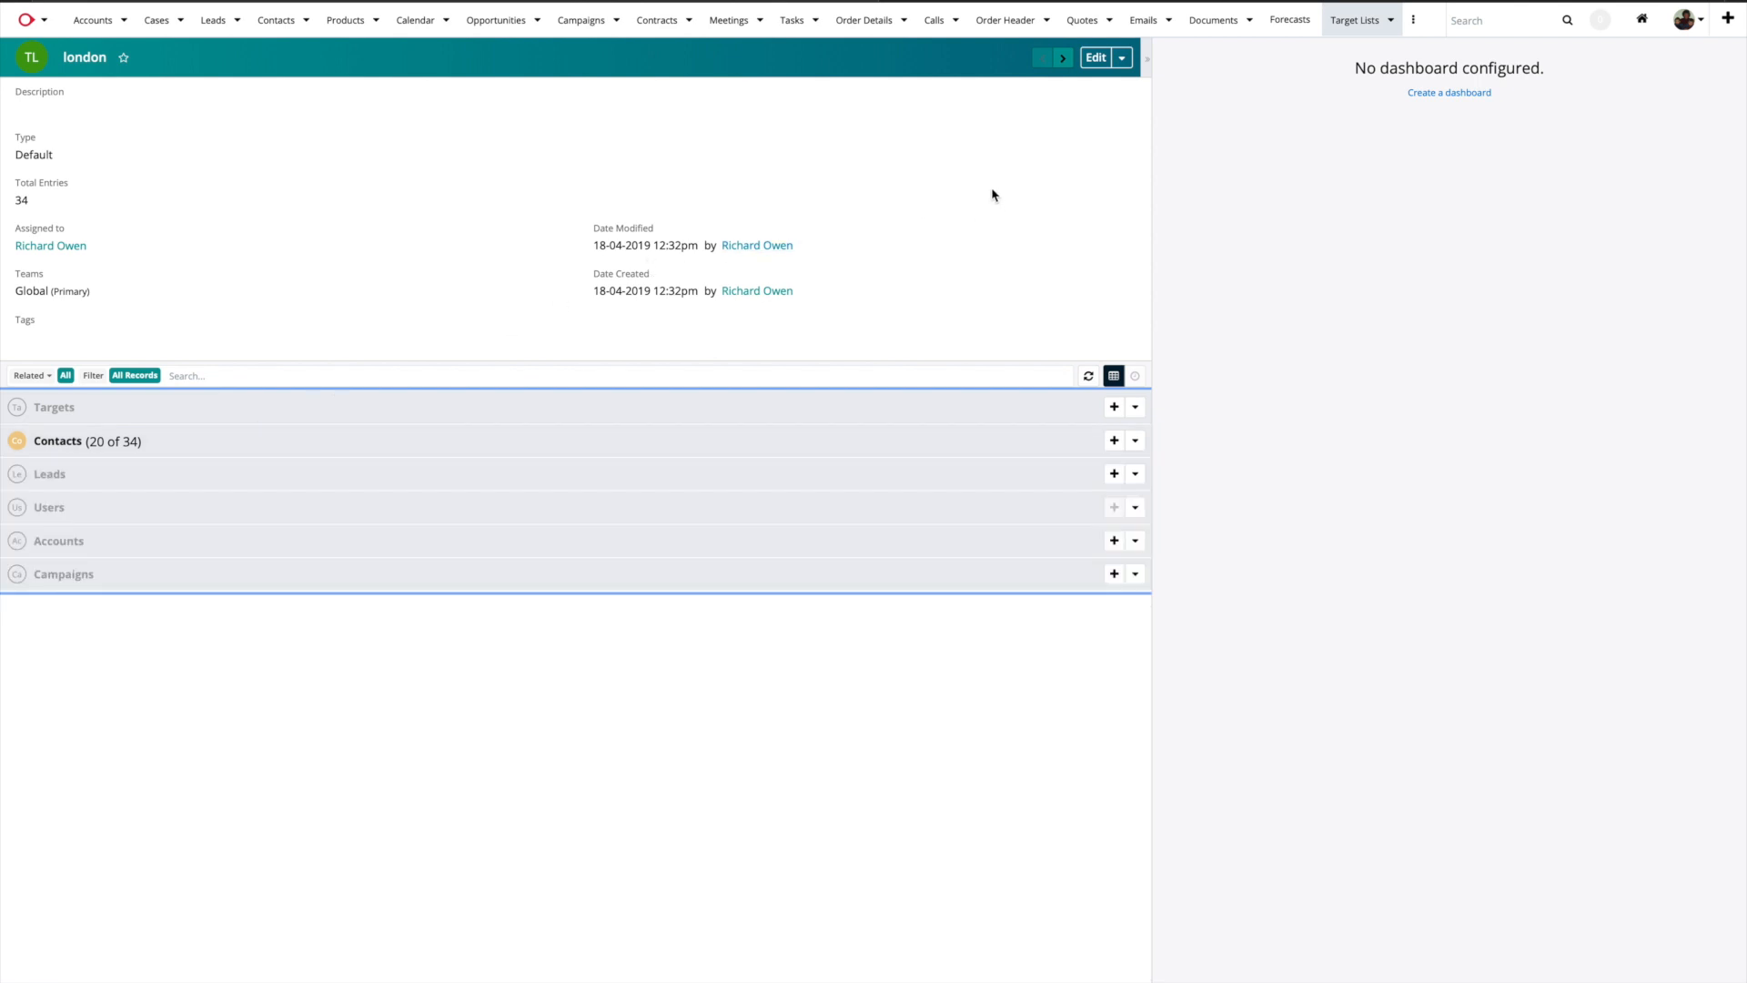
# Create a classic campaign named "email people in london" with the status Planning and the type Email
pyautogui.click(616, 20)
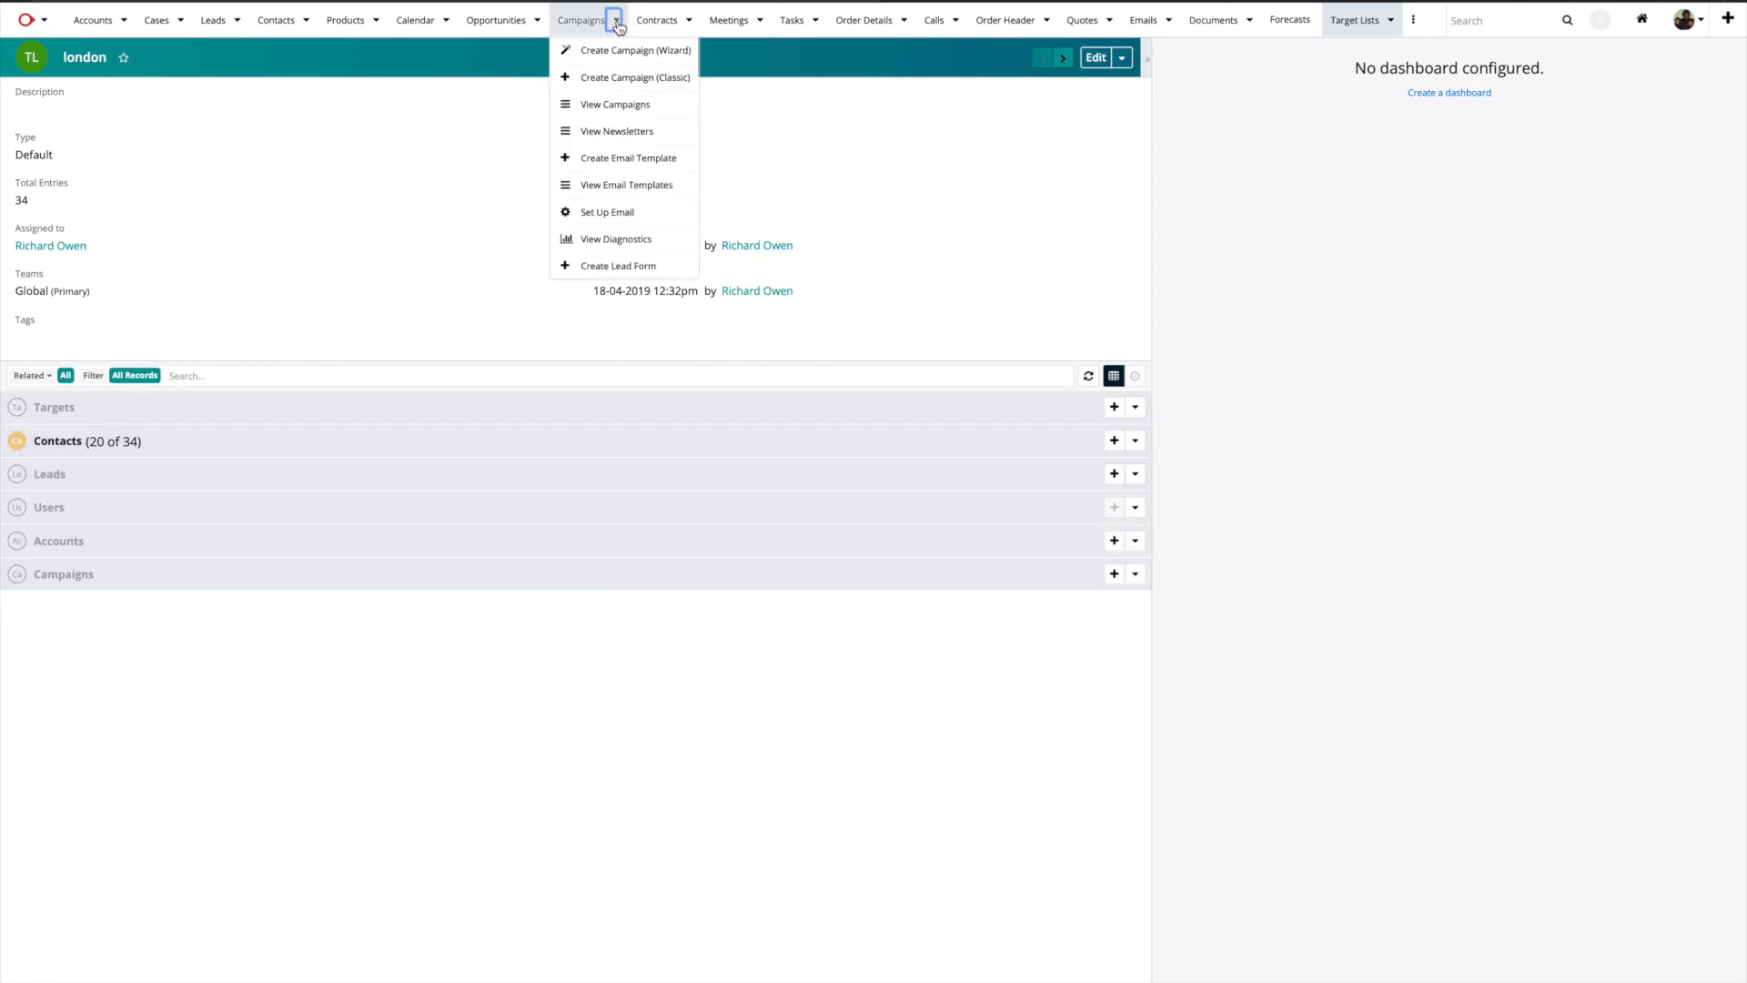
pyautogui.click(614, 81)
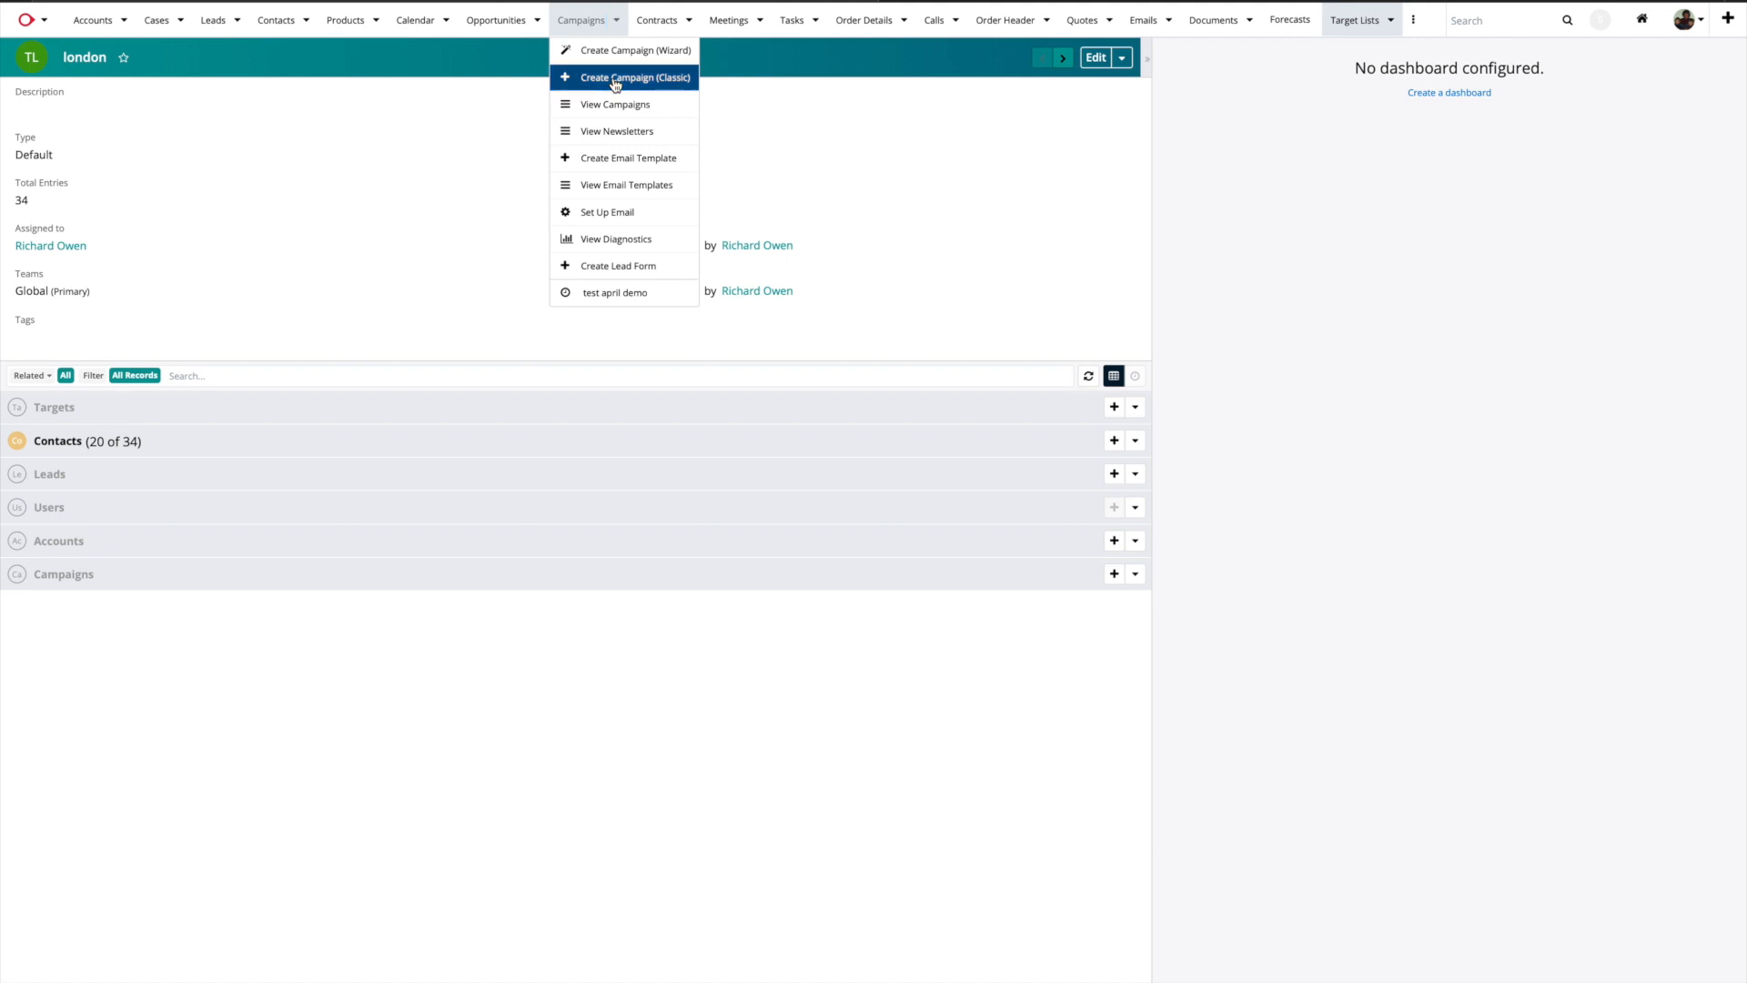
pyautogui.click(302, 143)
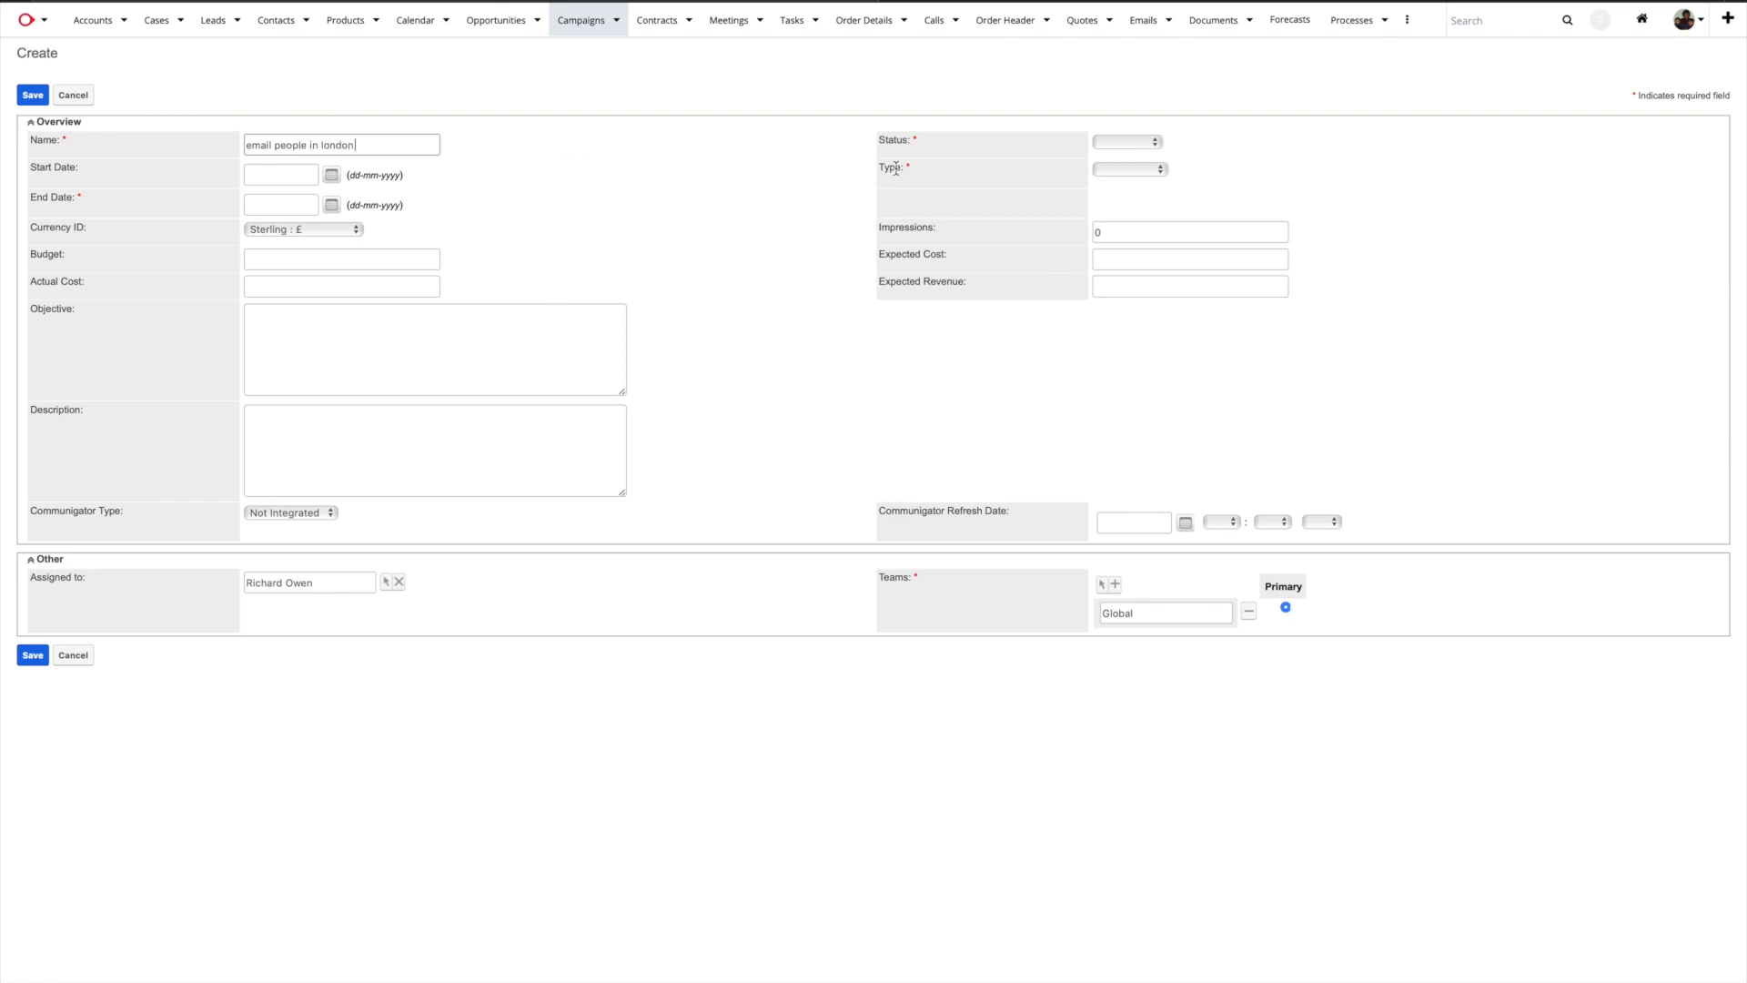
pyautogui.click(1098, 144)
pyautogui.click(1106, 157)
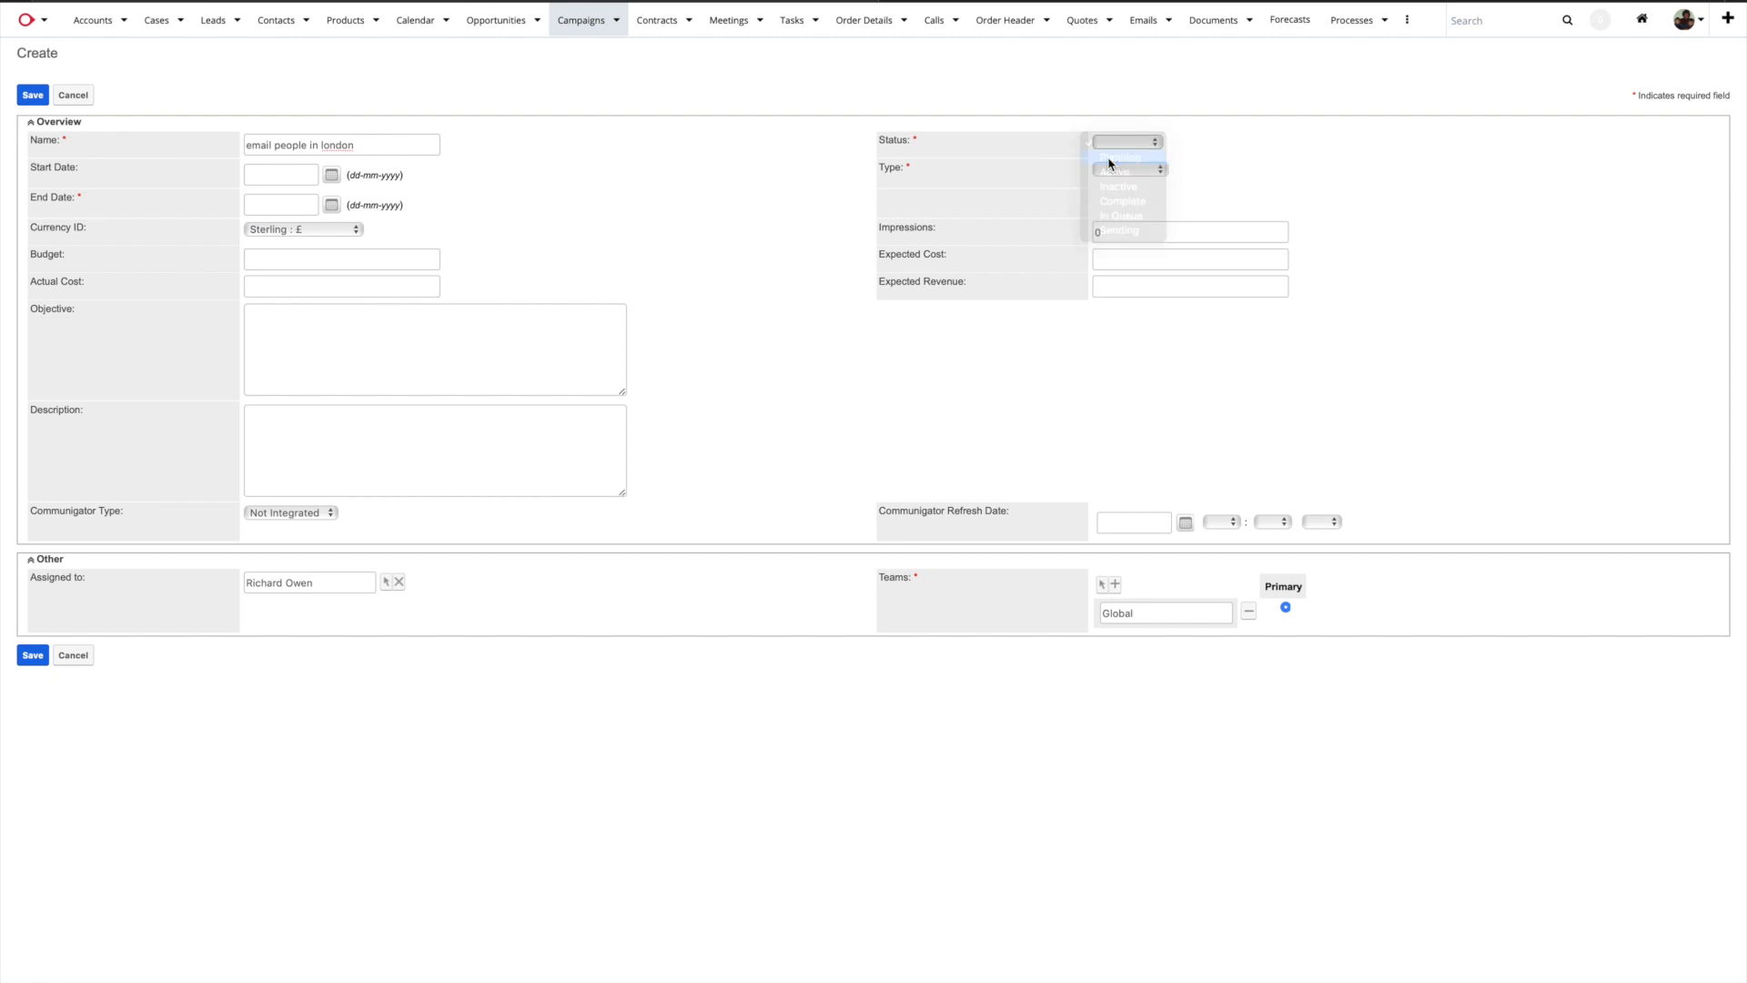
pyautogui.click(1121, 173)
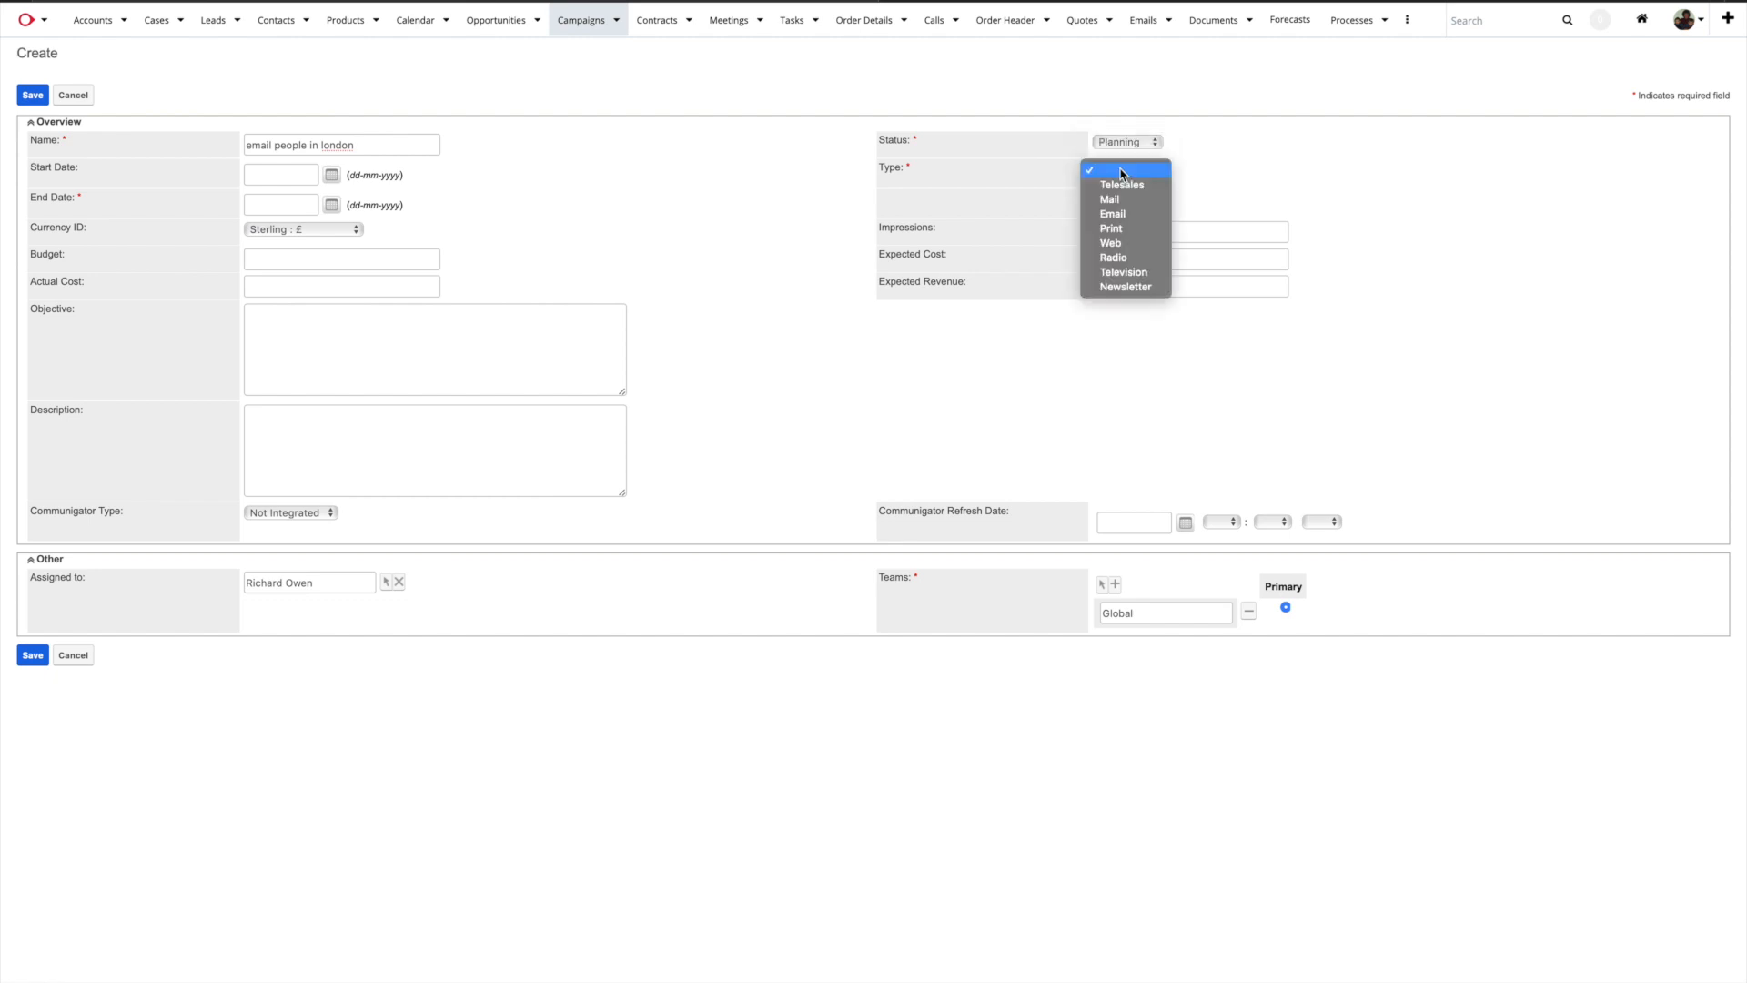
pyautogui.click(1131, 217)
# Set the campaign's end date to 30-04-2019 and its start date to 01-04-2019
pyautogui.click(289, 207)
pyautogui.click(331, 205)
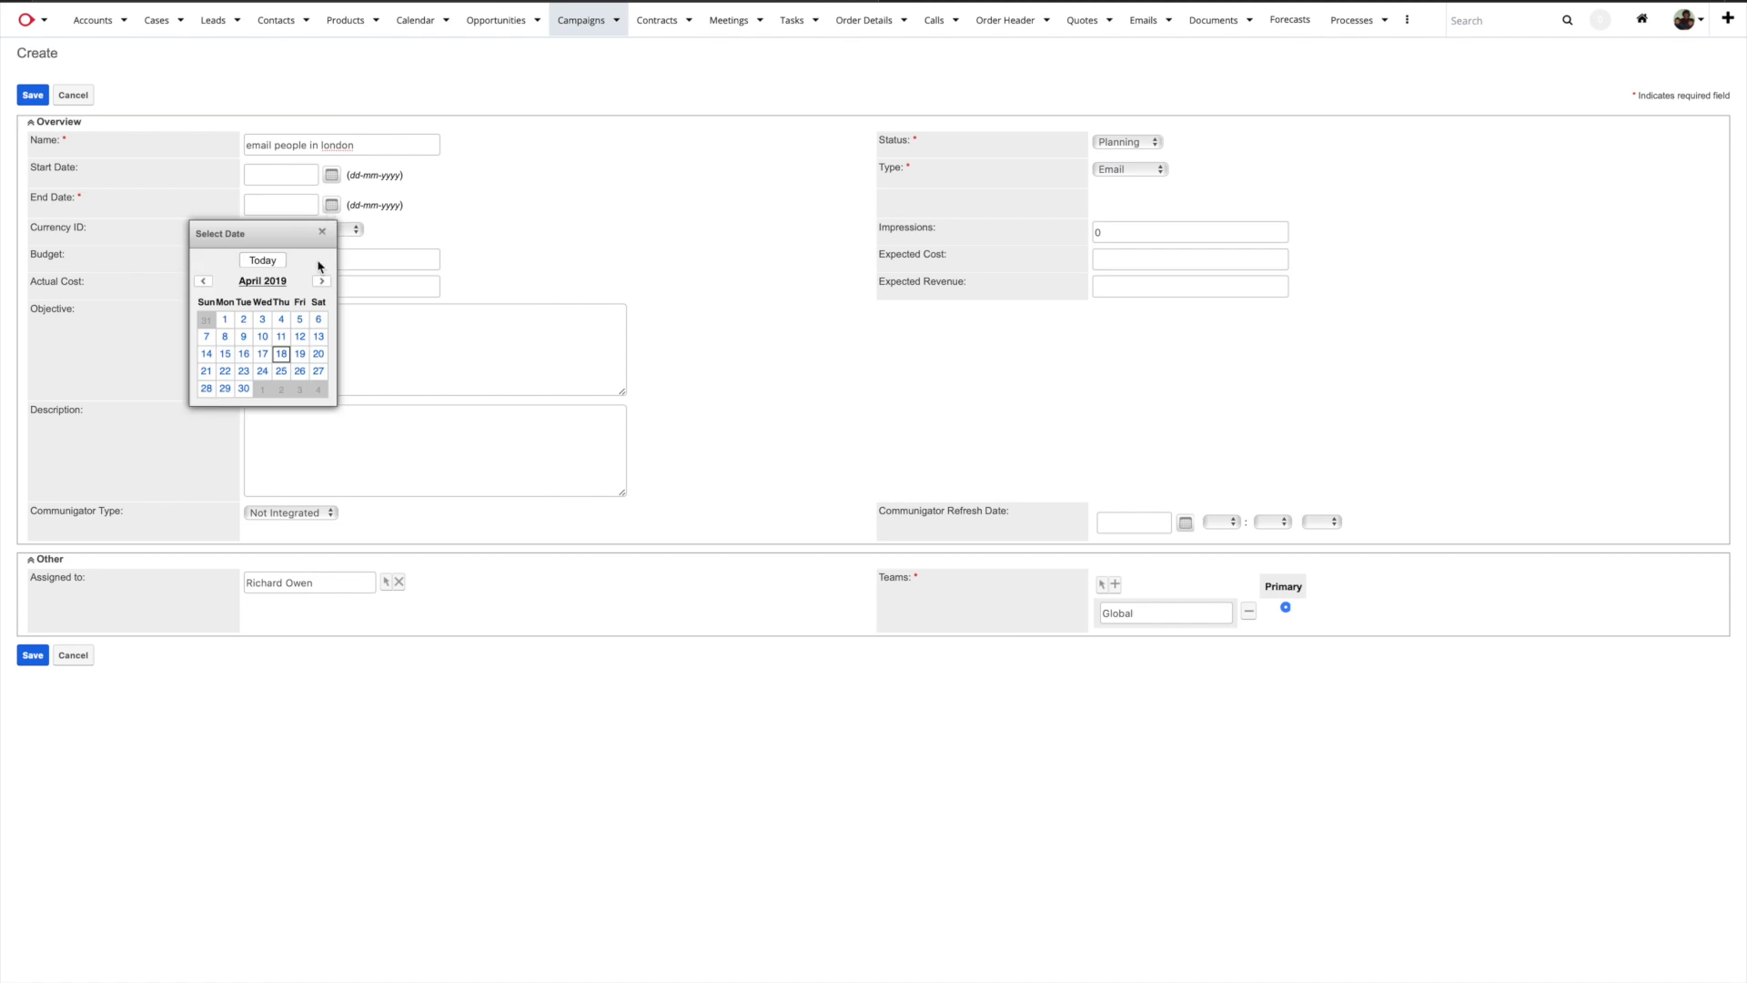
pyautogui.click(245, 390)
pyautogui.click(332, 176)
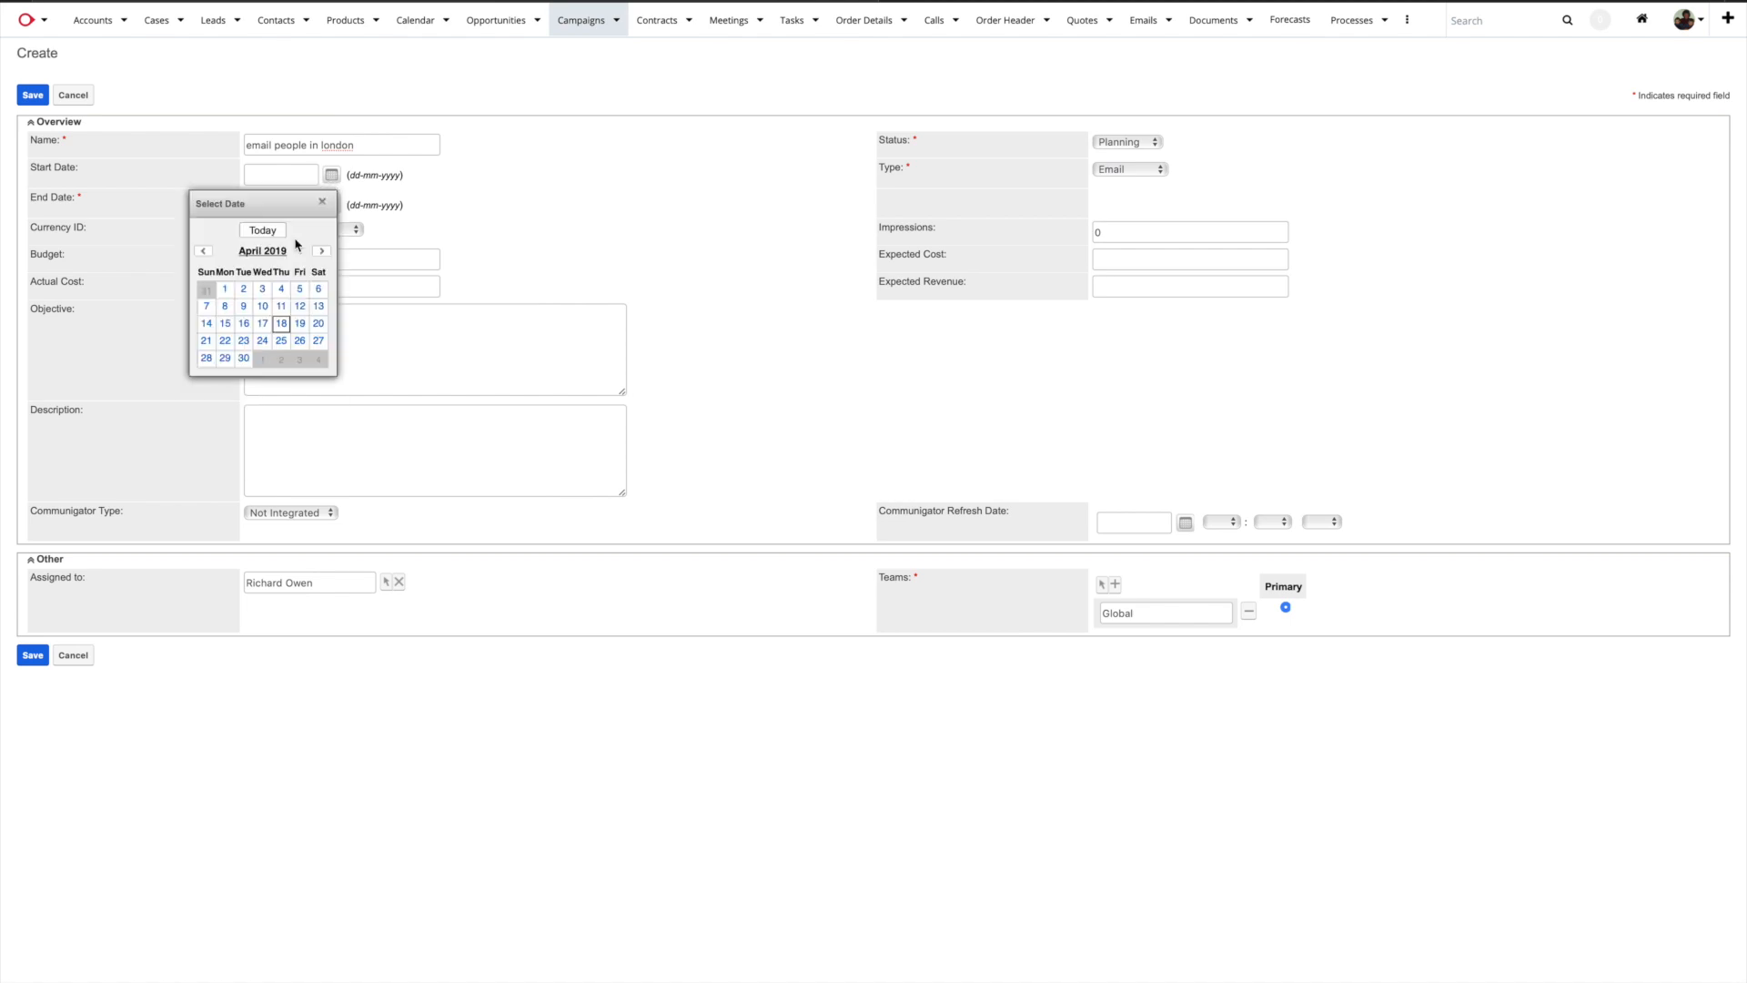
pyautogui.click(230, 295)
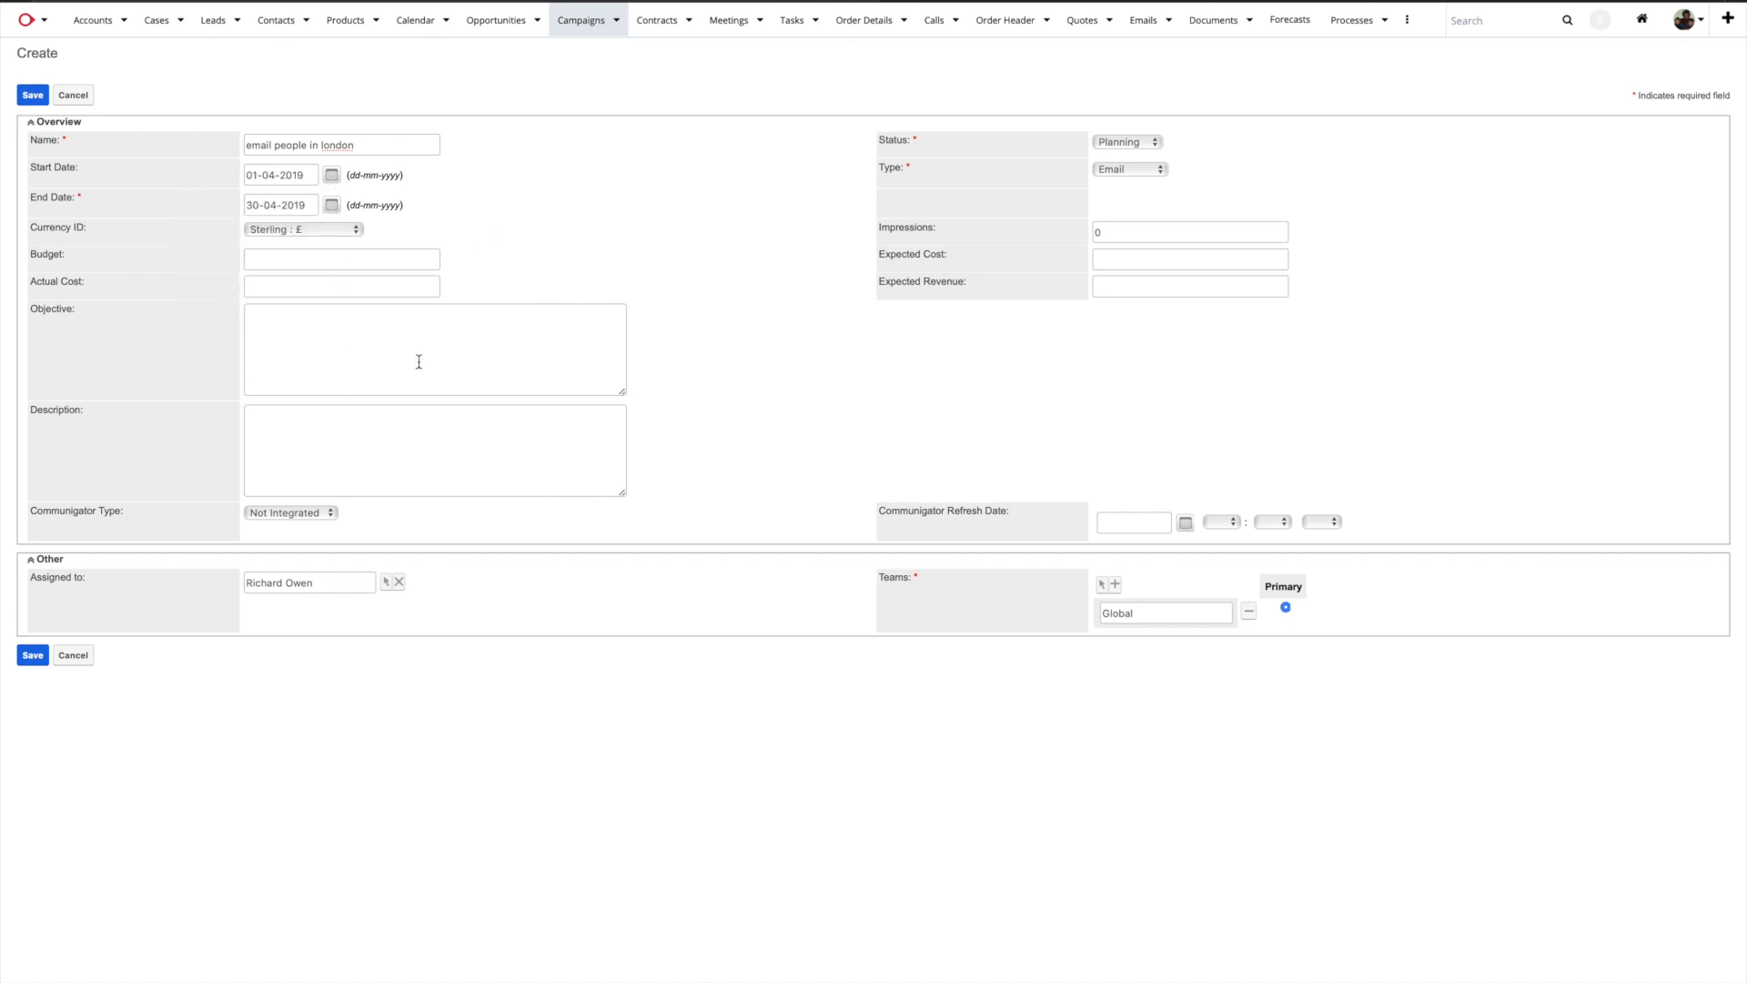
# Set the campaign's Communicator Type to Refresh and save the campaign
pyautogui.click(328, 515)
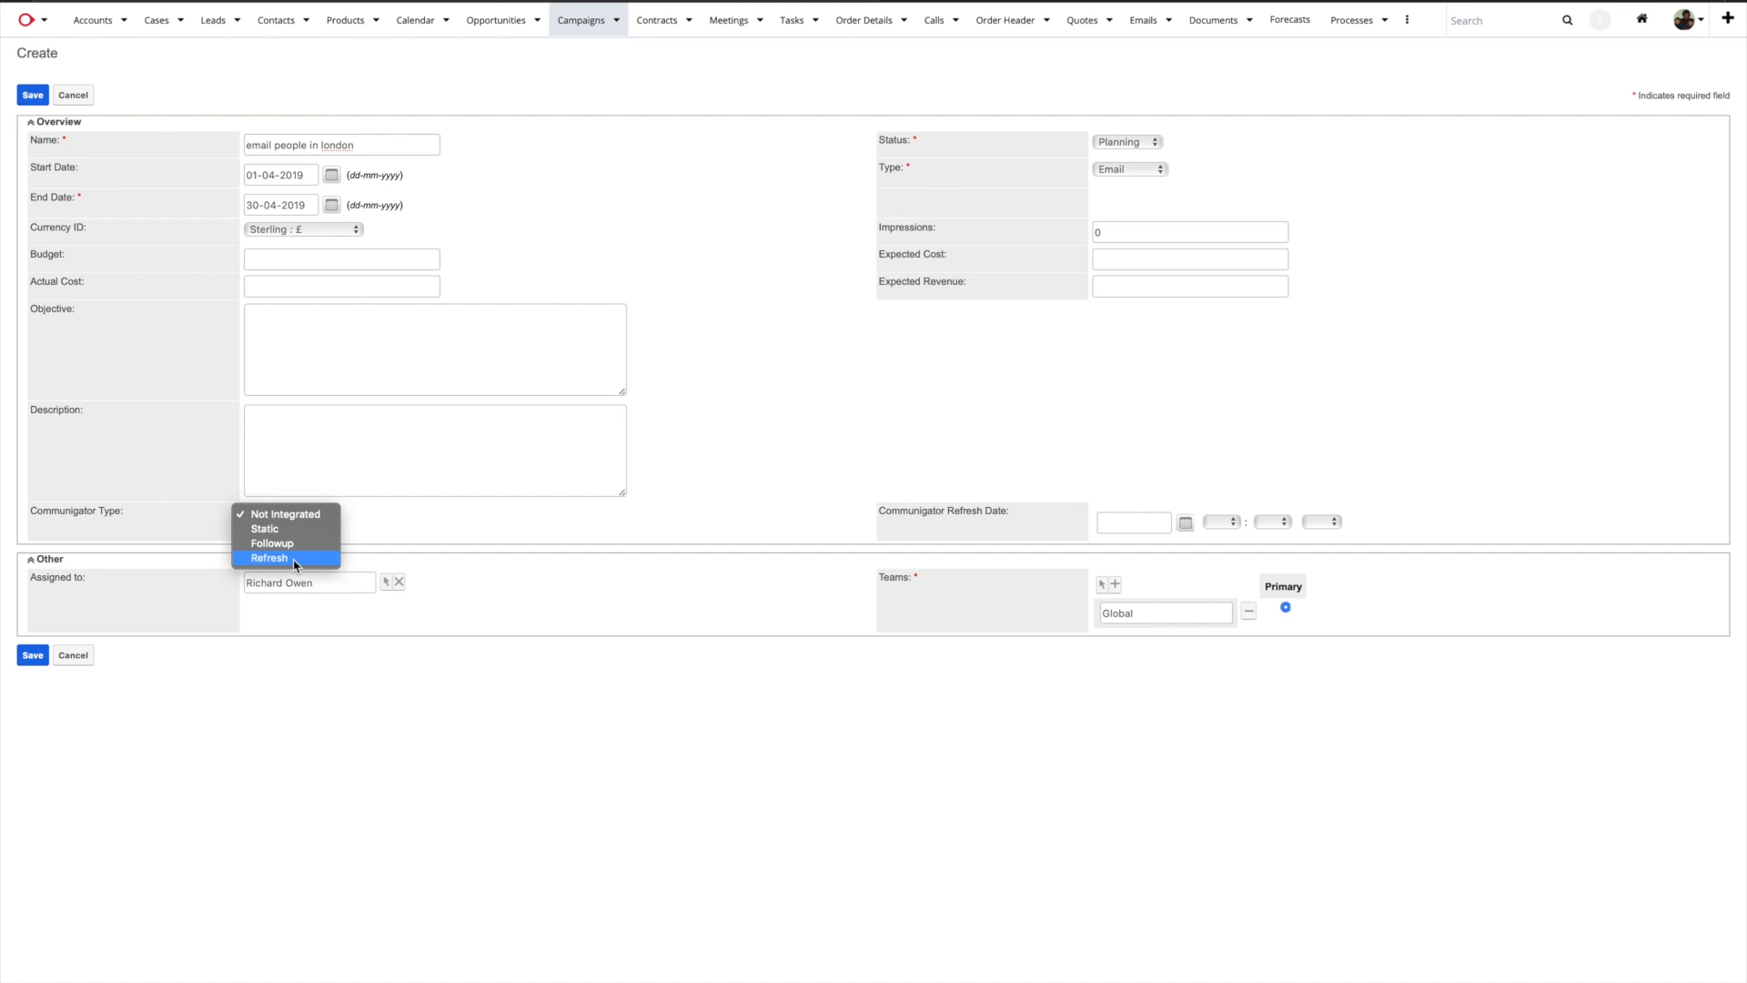
pyautogui.click(296, 543)
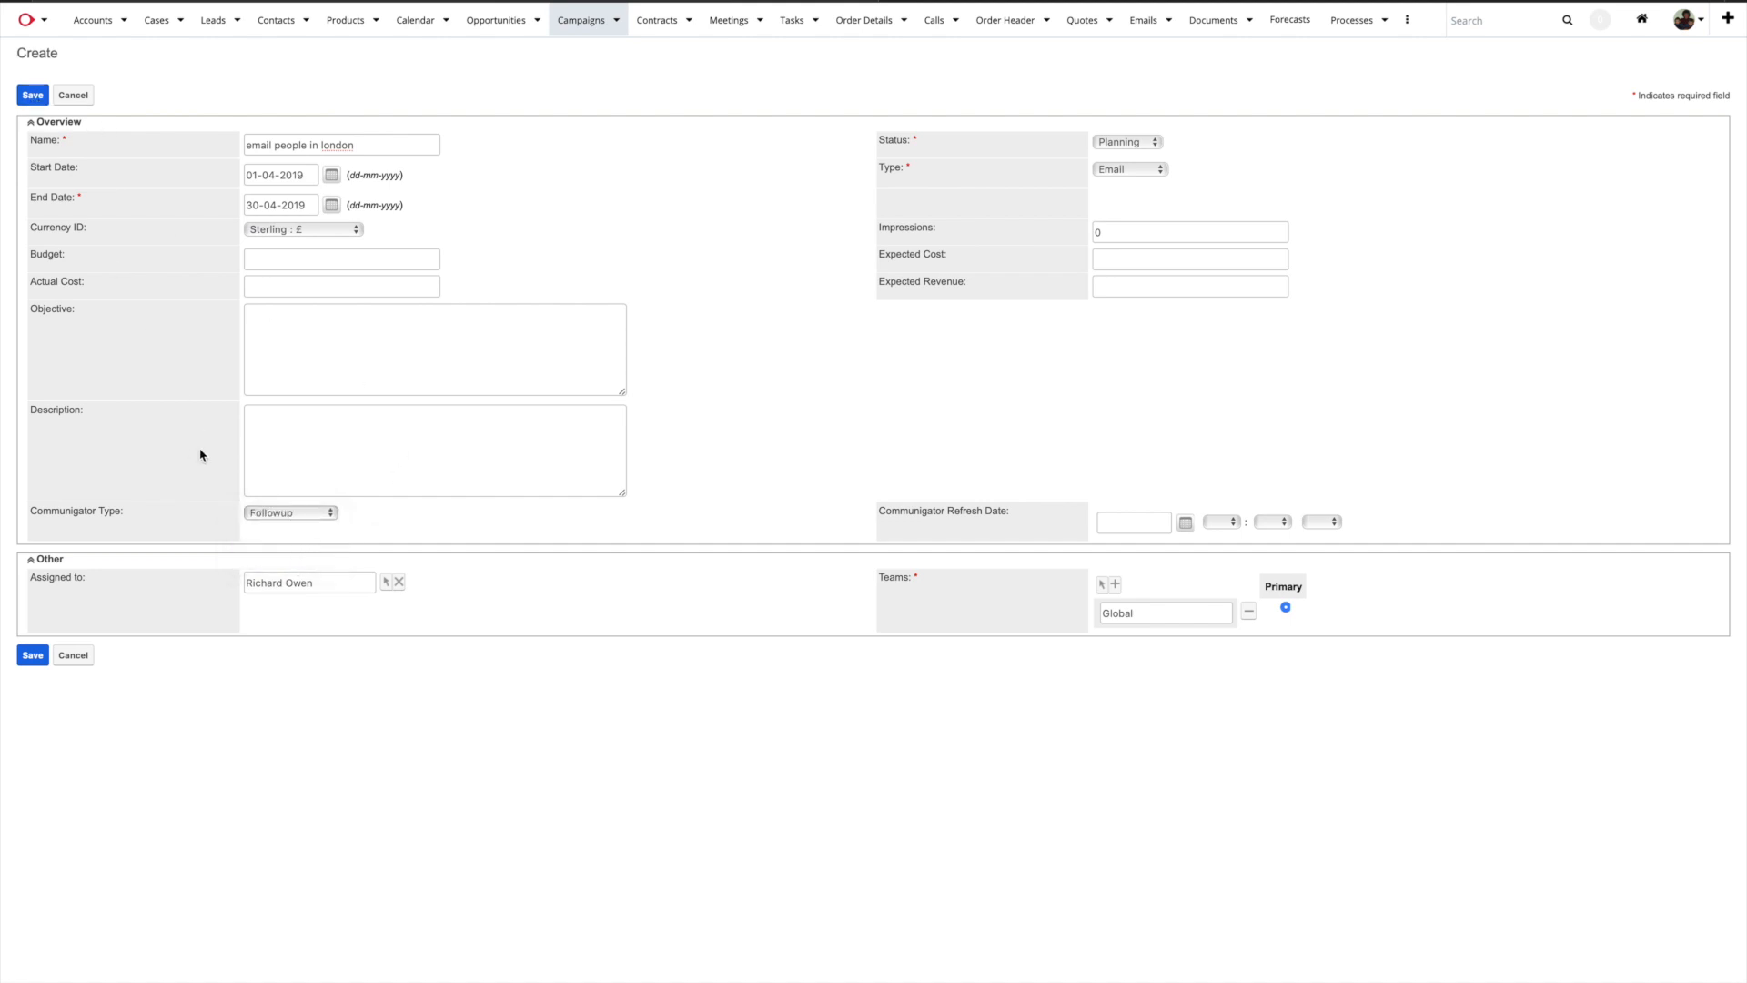
pyautogui.click(264, 517)
pyautogui.click(272, 531)
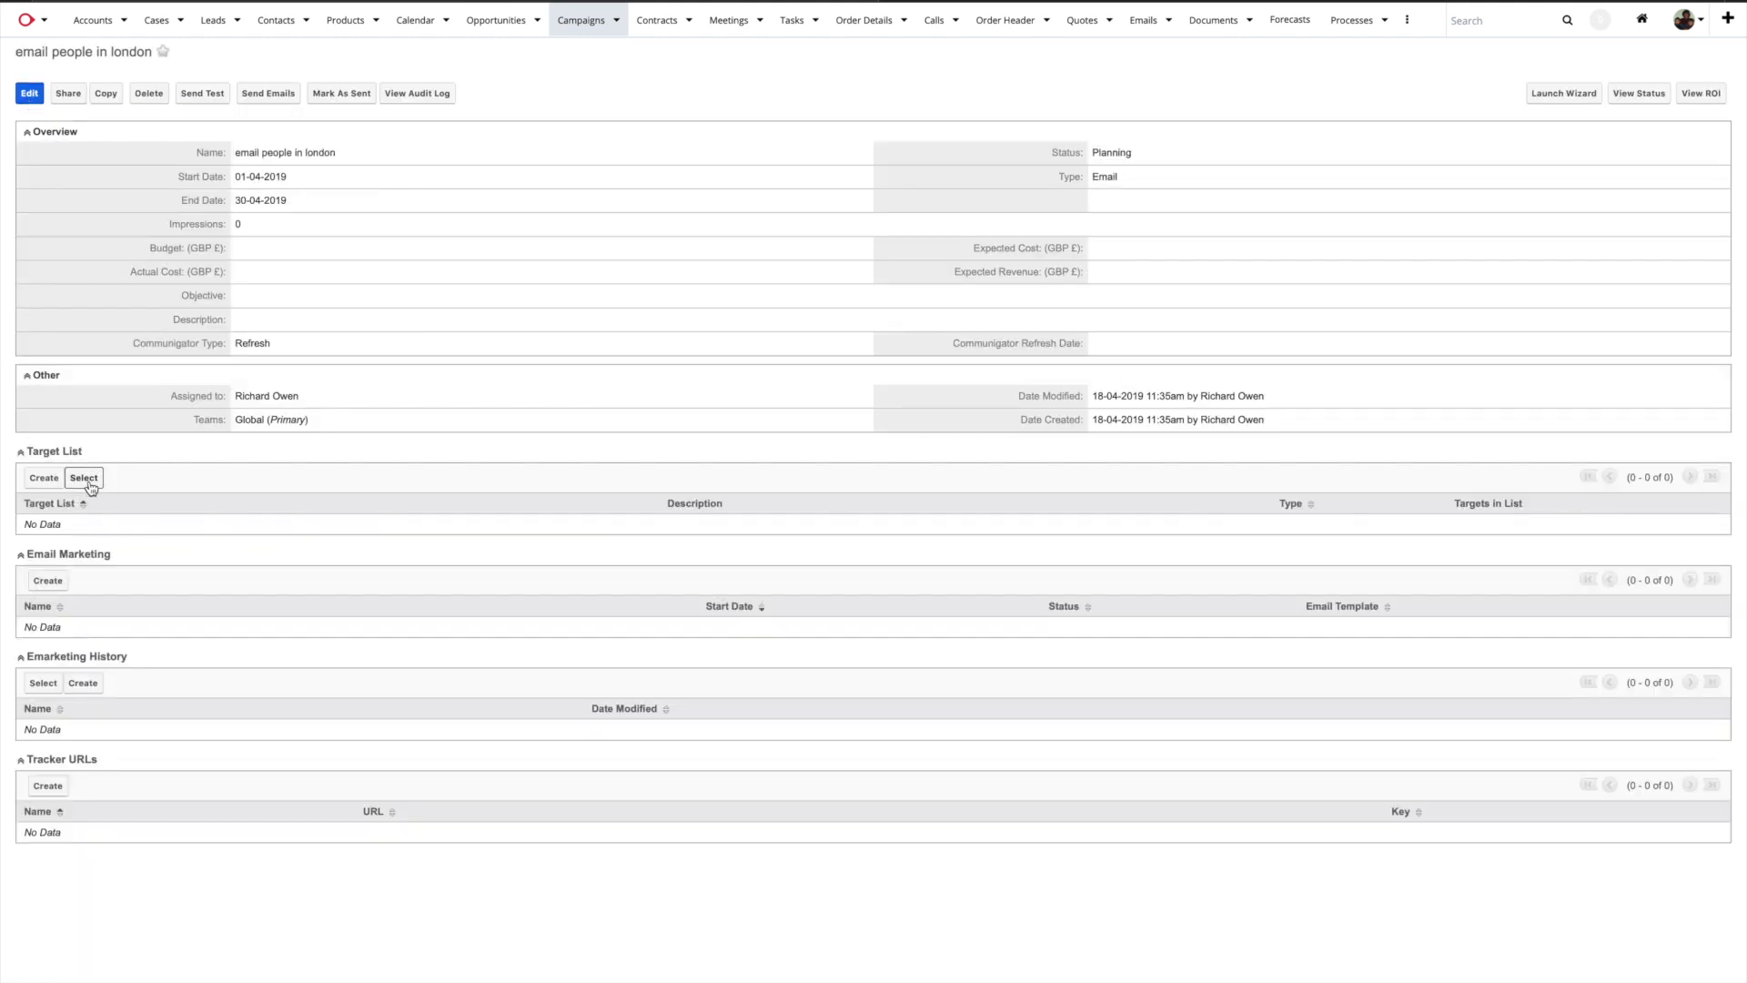
# Attach the existing "peoplein london" target list to the campaign
pyautogui.click(84, 478)
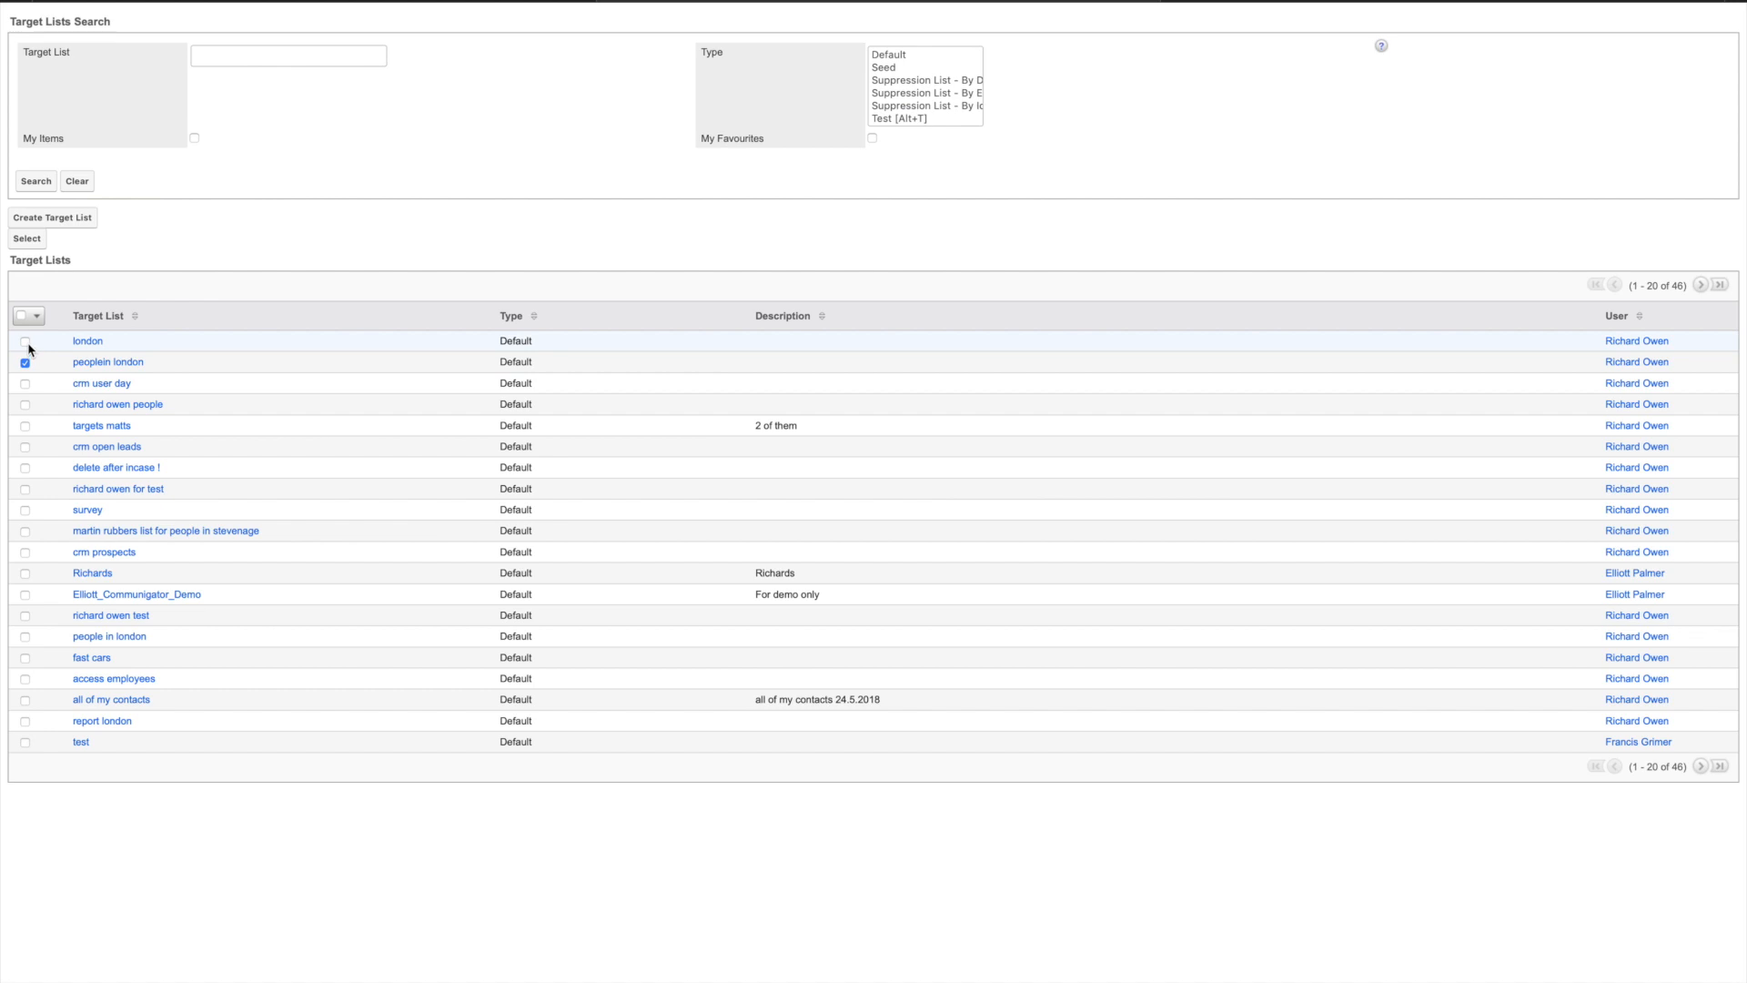
pyautogui.click(28, 240)
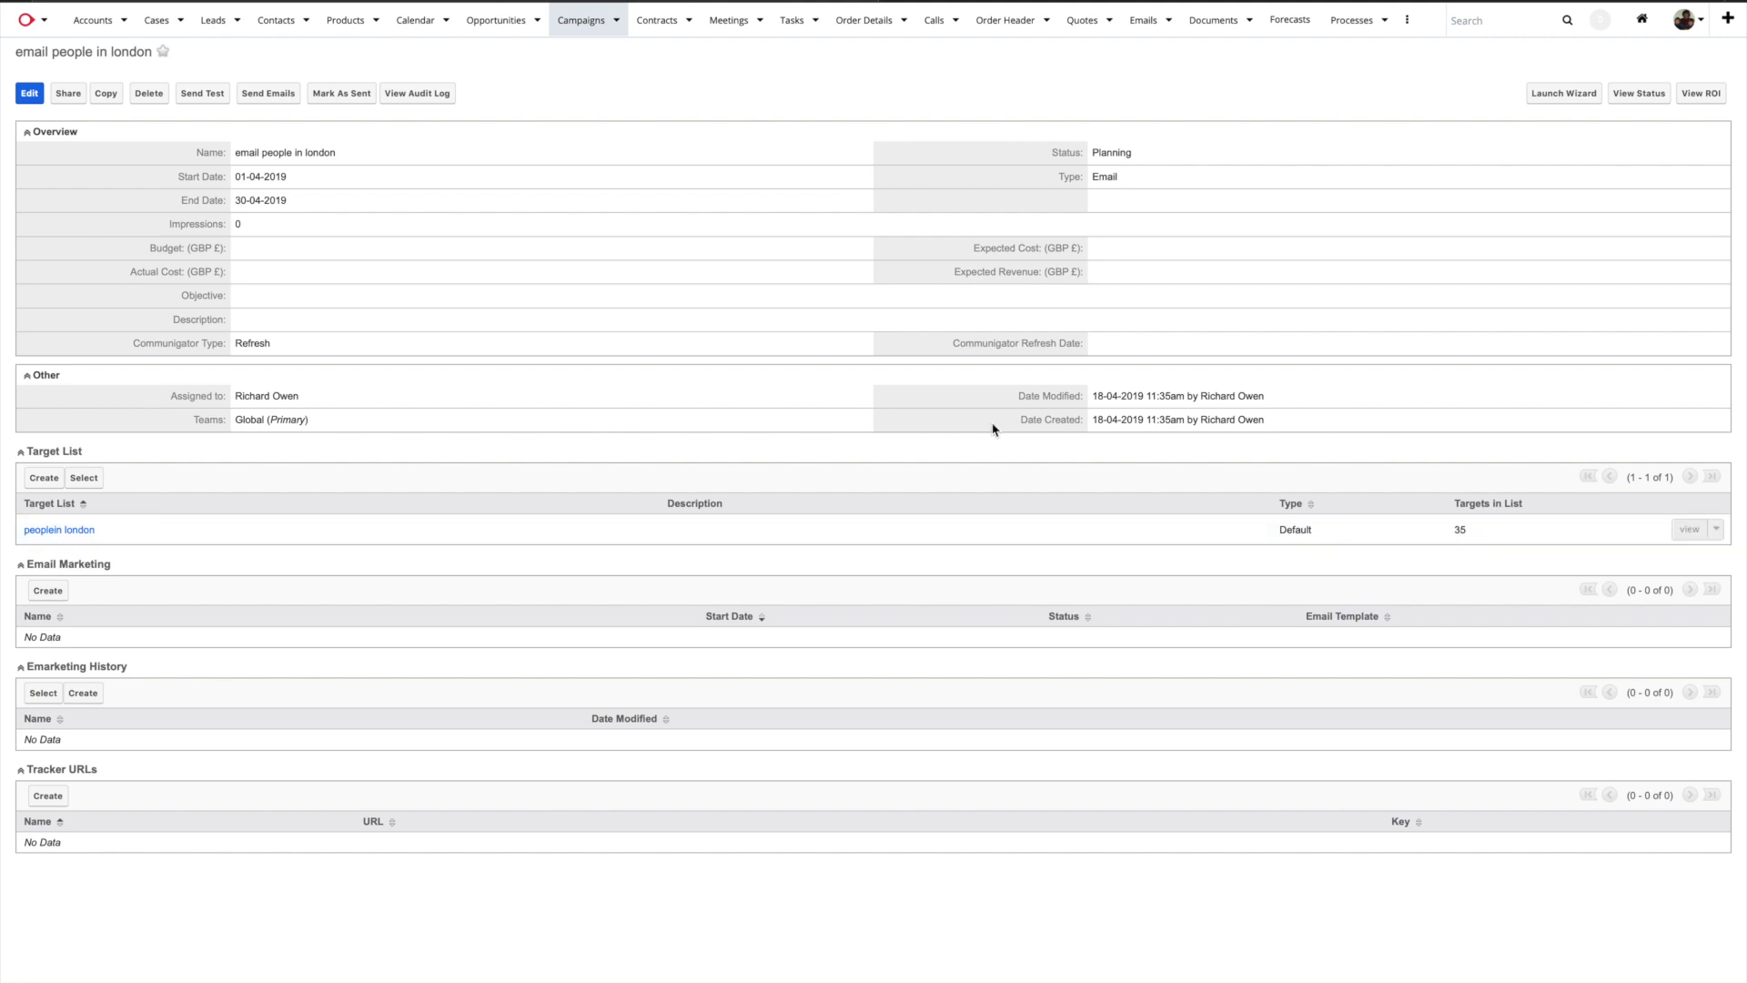
# Edit the campaign, change its status to Active and save it
pyautogui.click(31, 98)
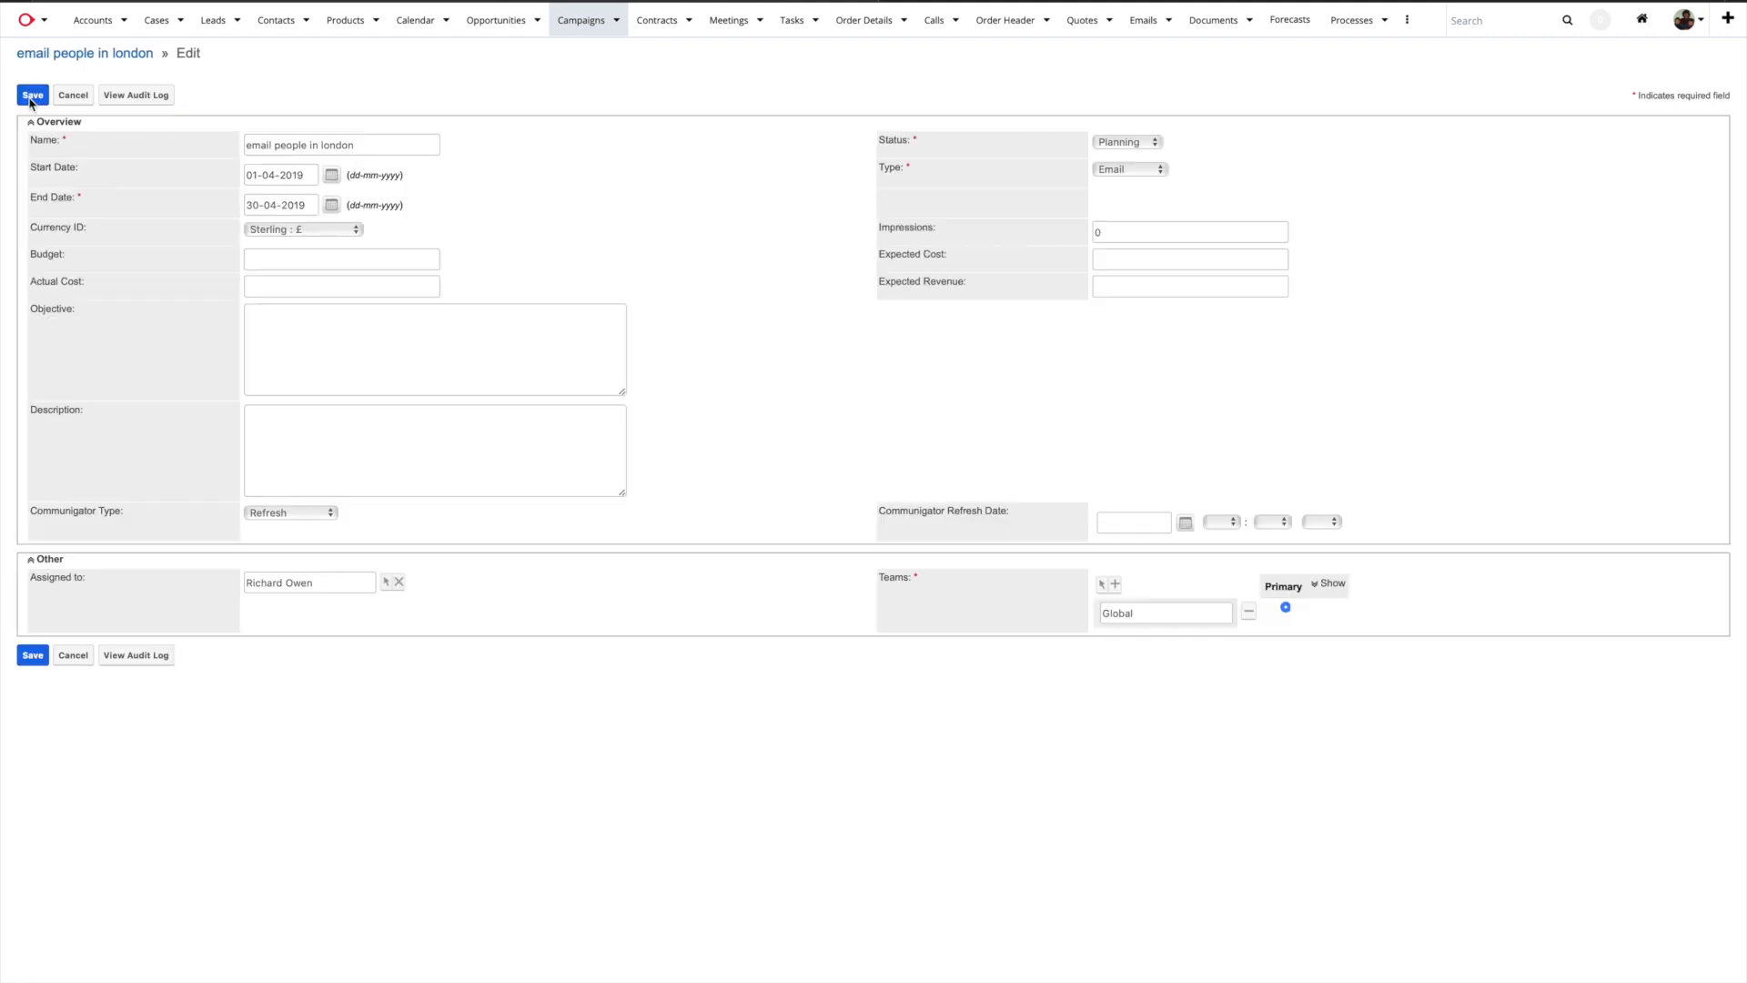
pyautogui.click(1130, 145)
pyautogui.click(1129, 161)
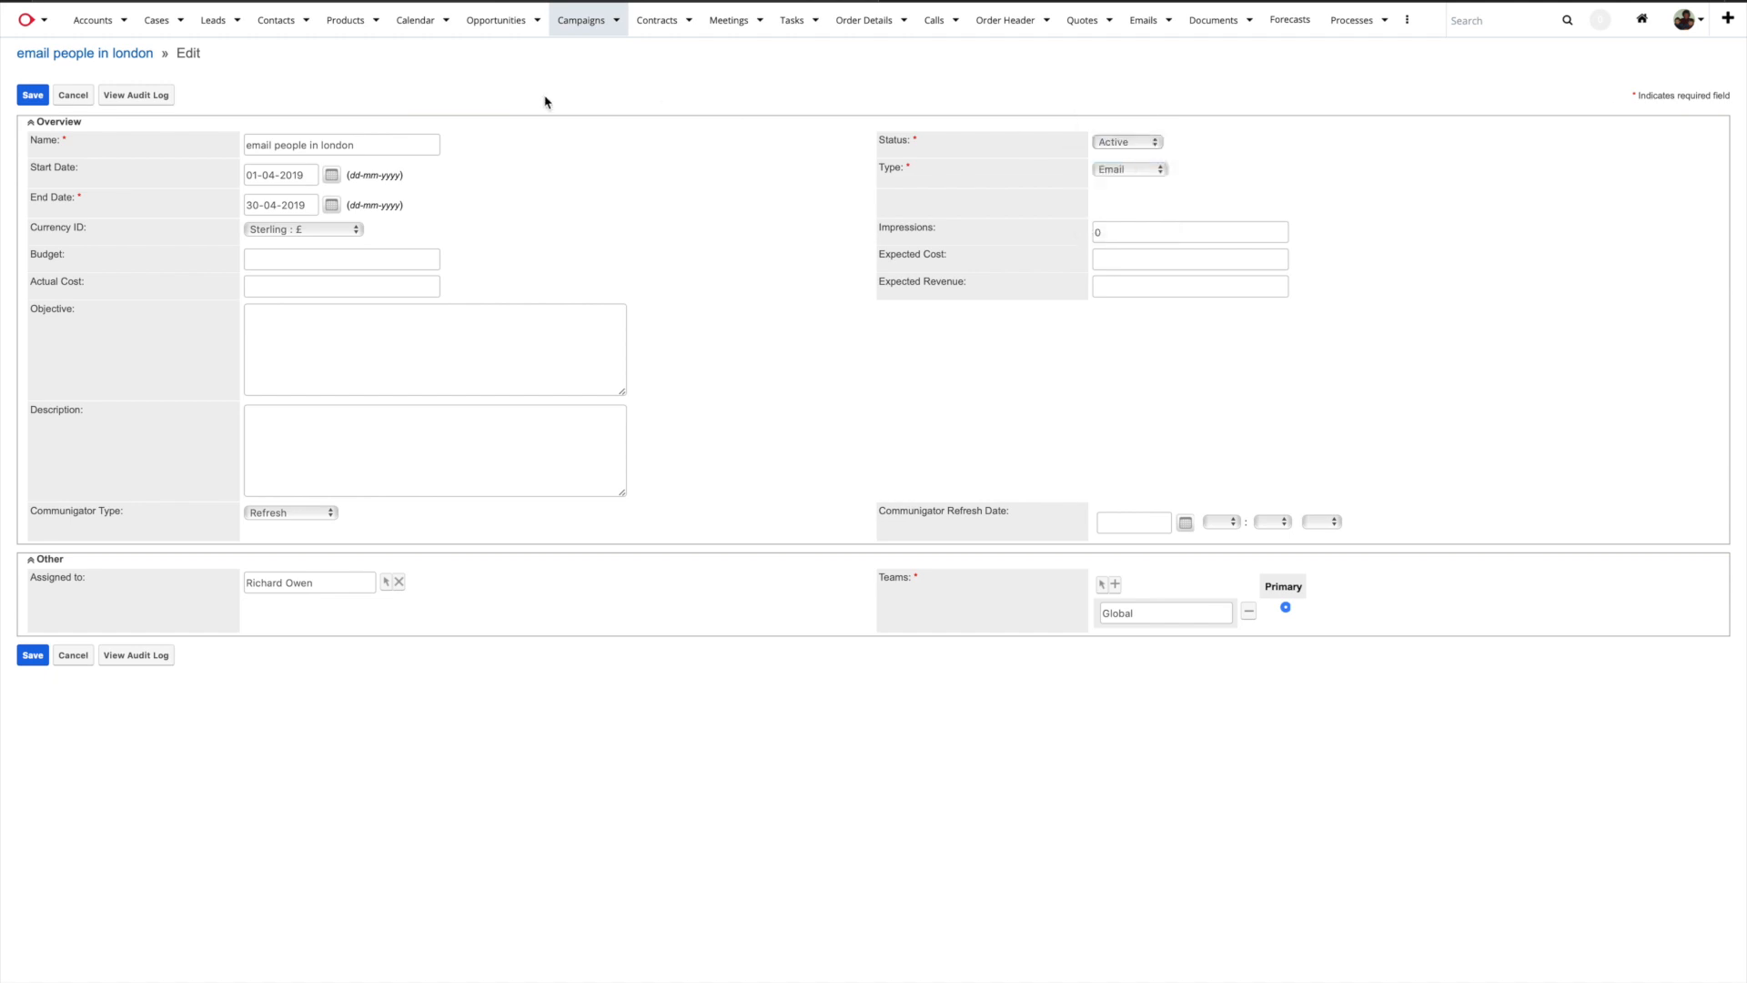
pyautogui.click(33, 96)
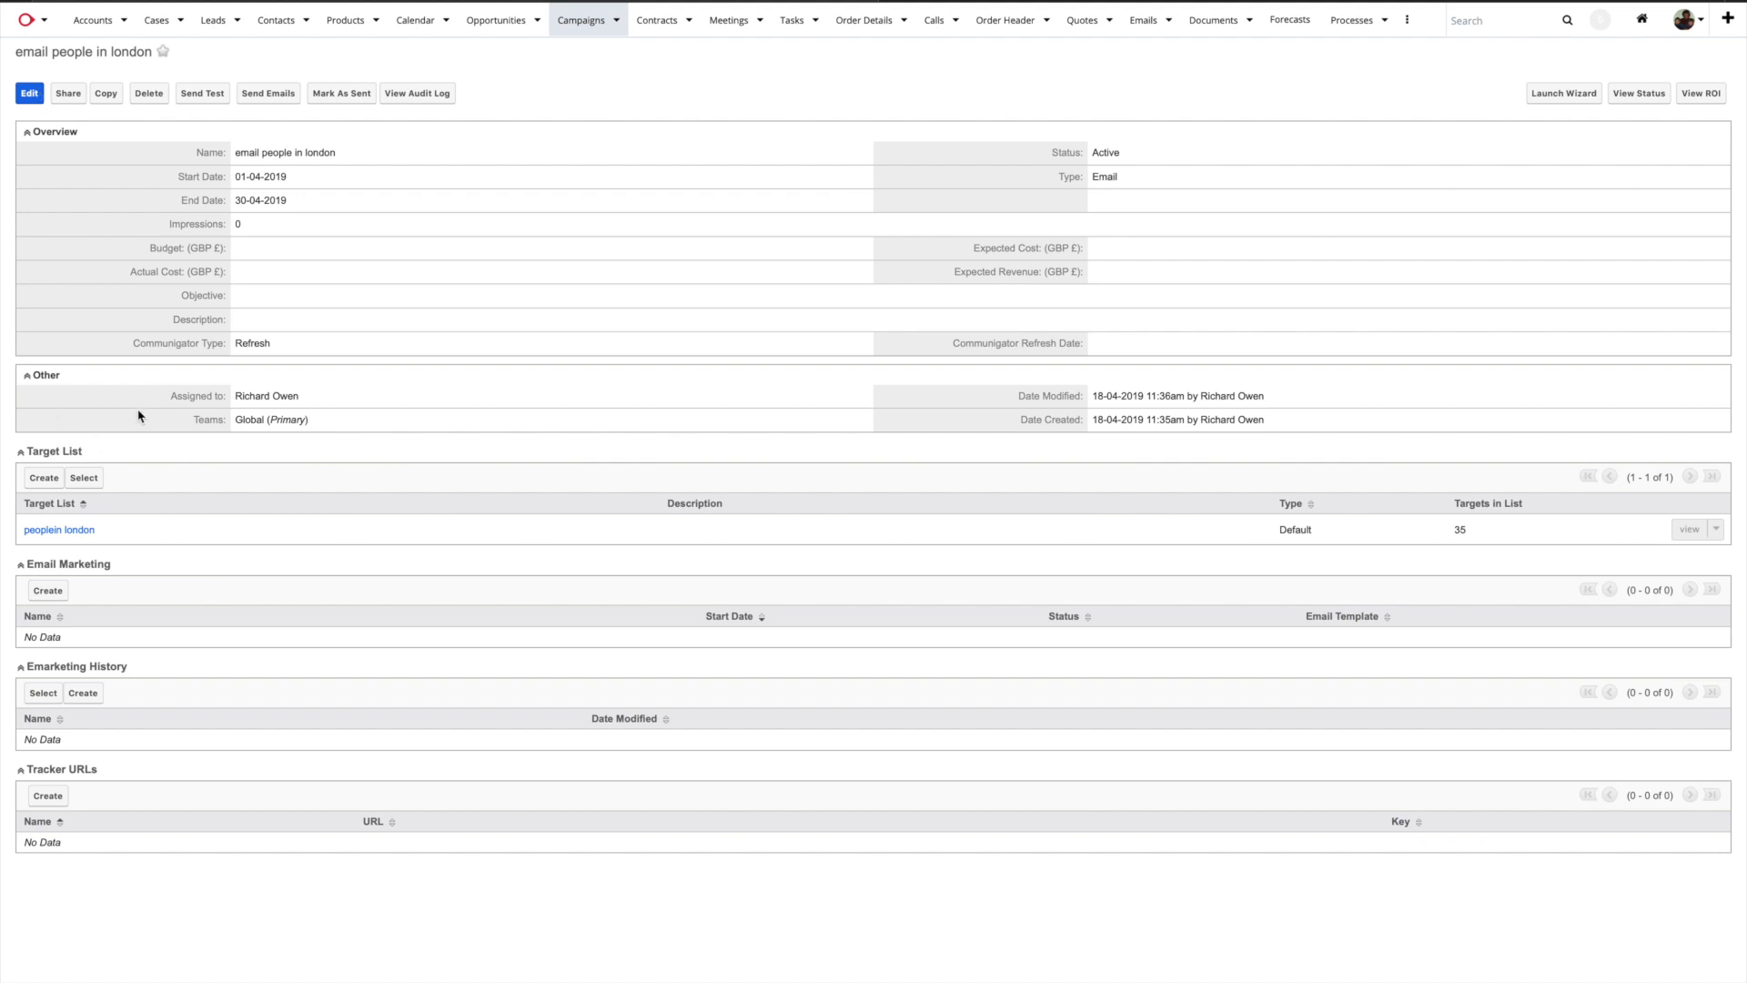
# Start a global search across all modules with "r"
pyautogui.click(1488, 25)
pyautogui.write('r')
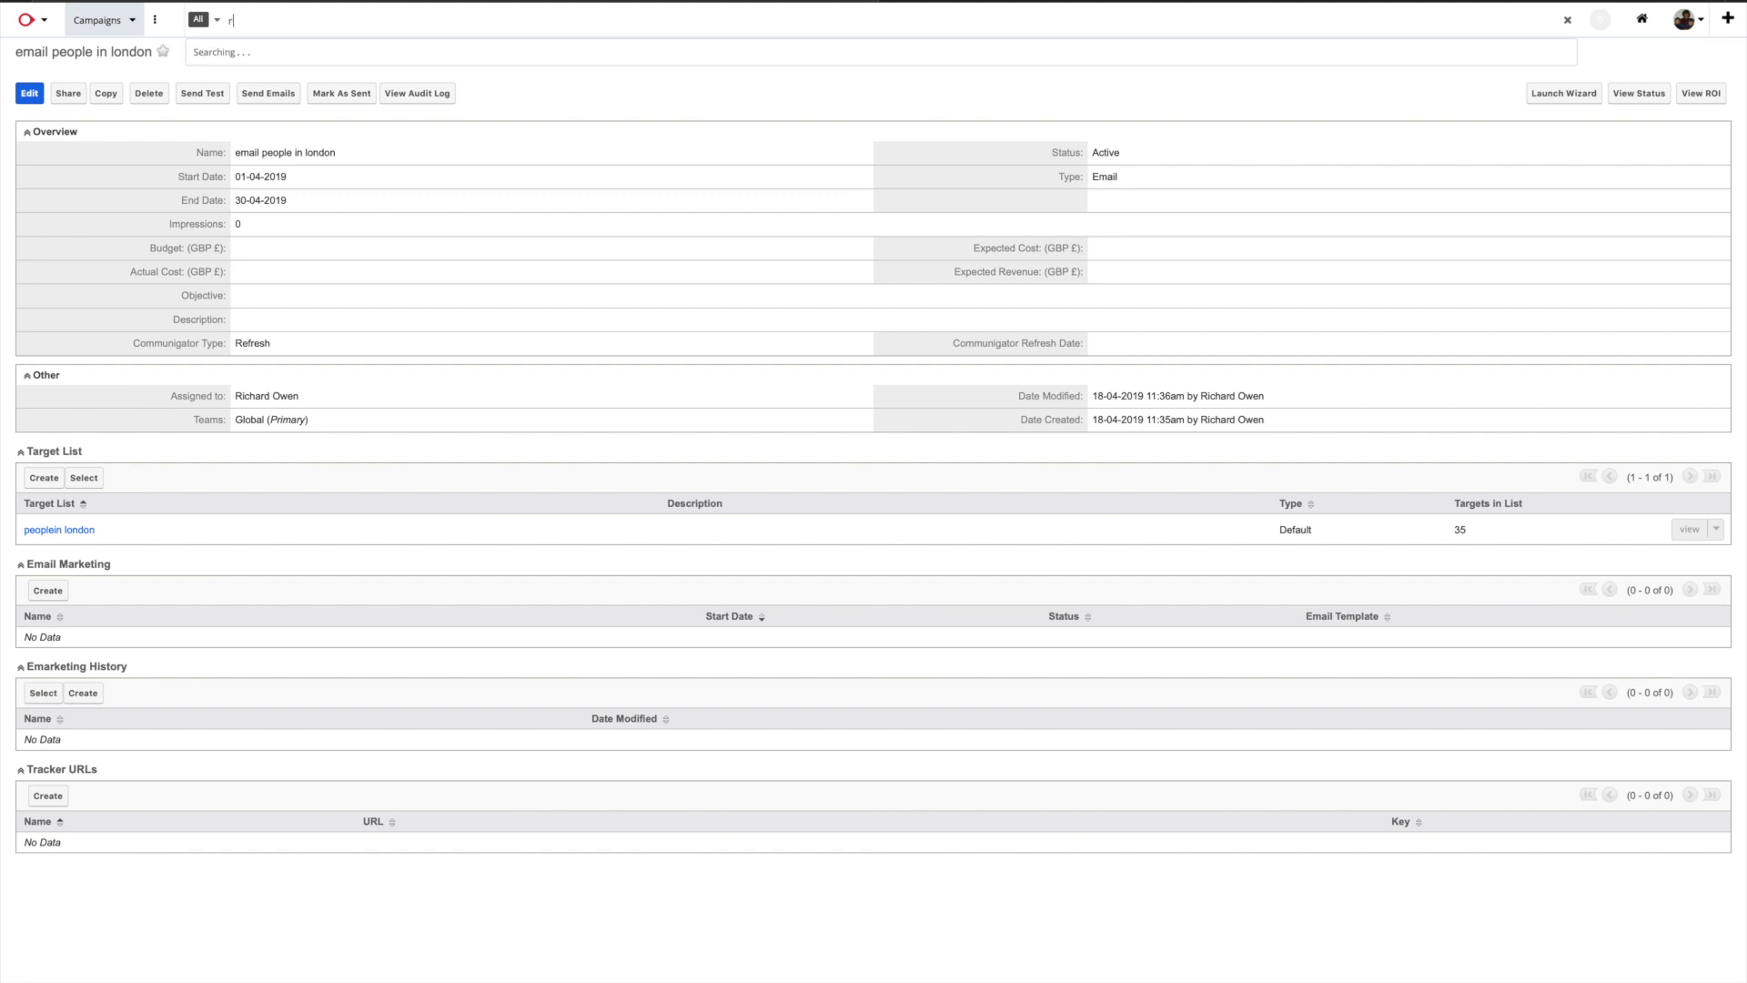